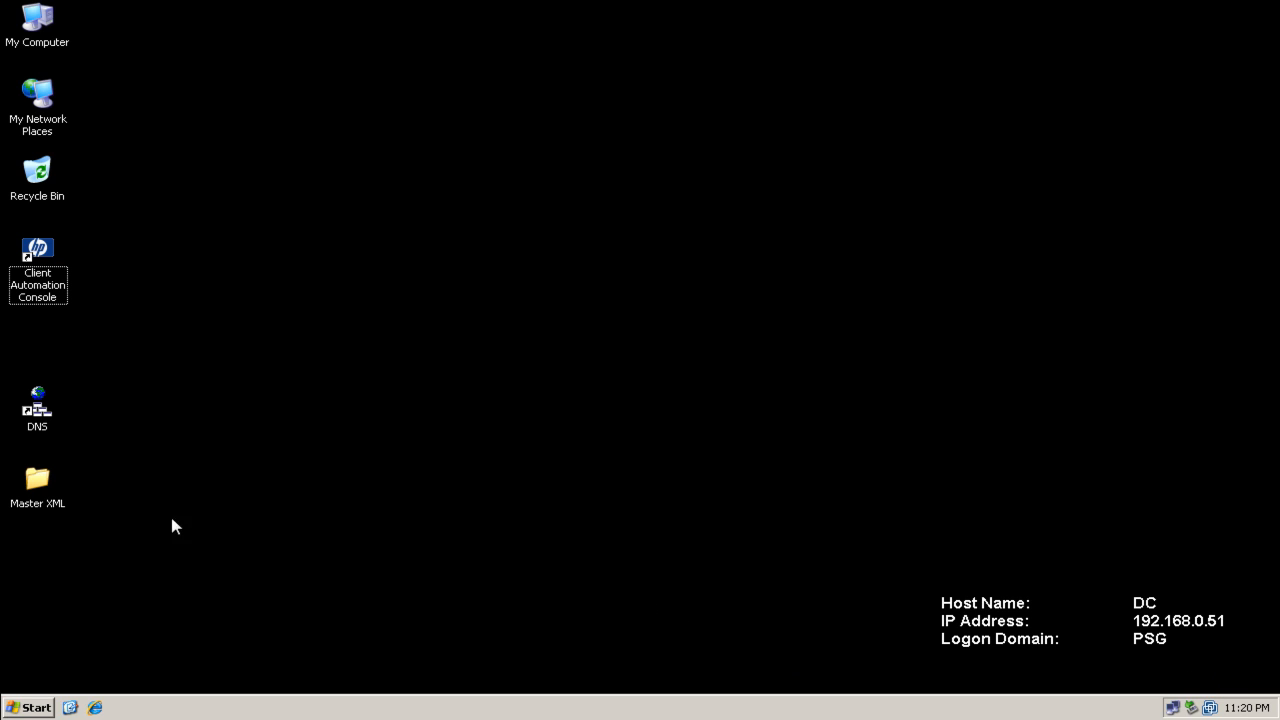
Open the Master XML folder on the desktop and look over its answer files before closing it
double_click(39, 482)
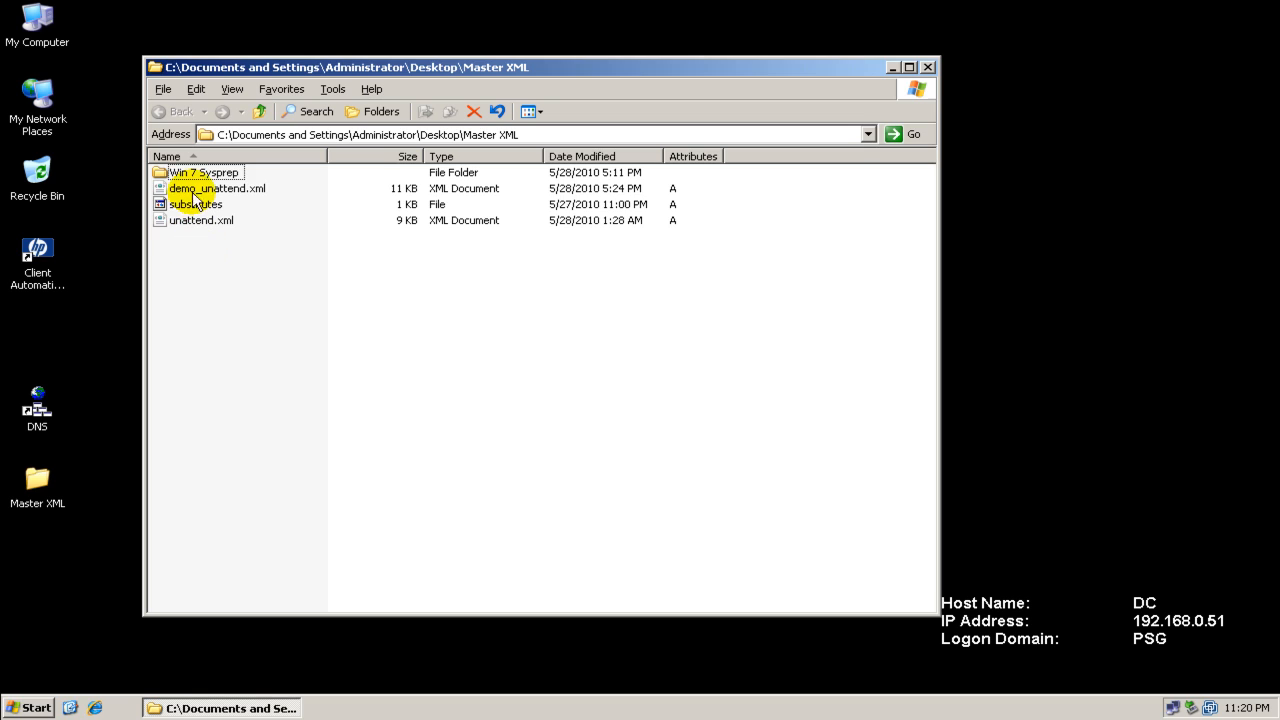
click(235, 190)
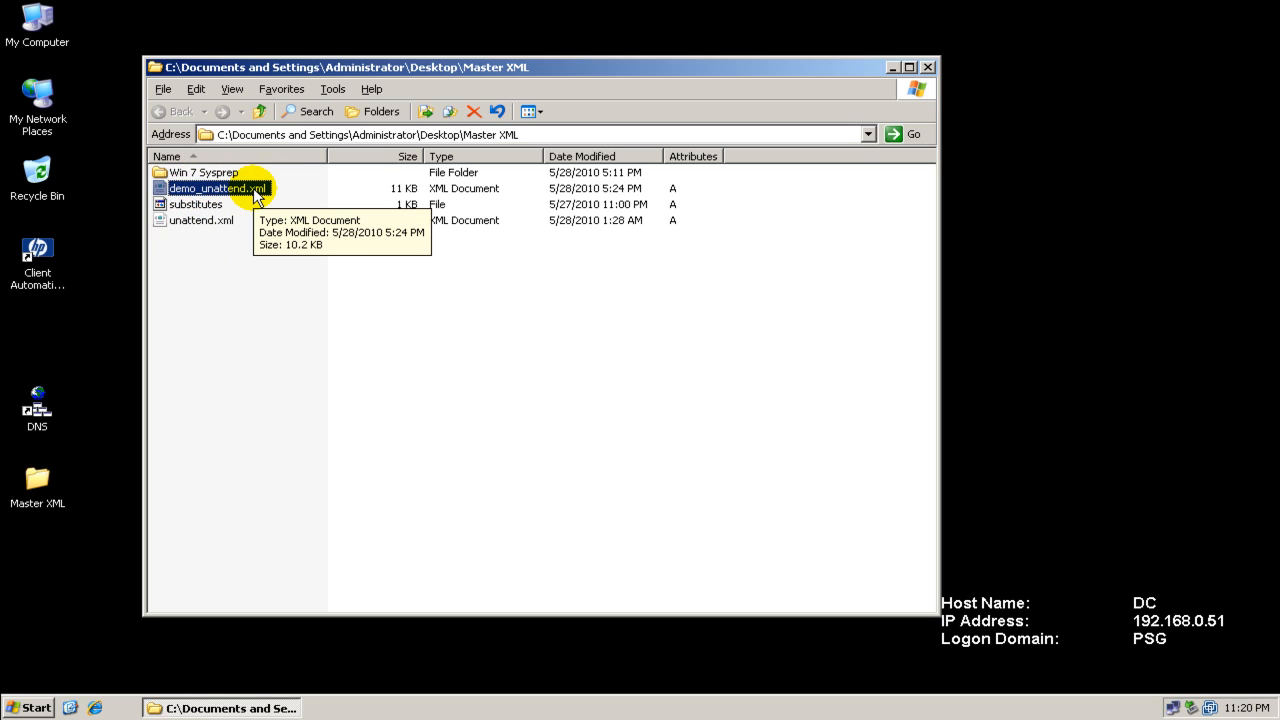
click(172, 205)
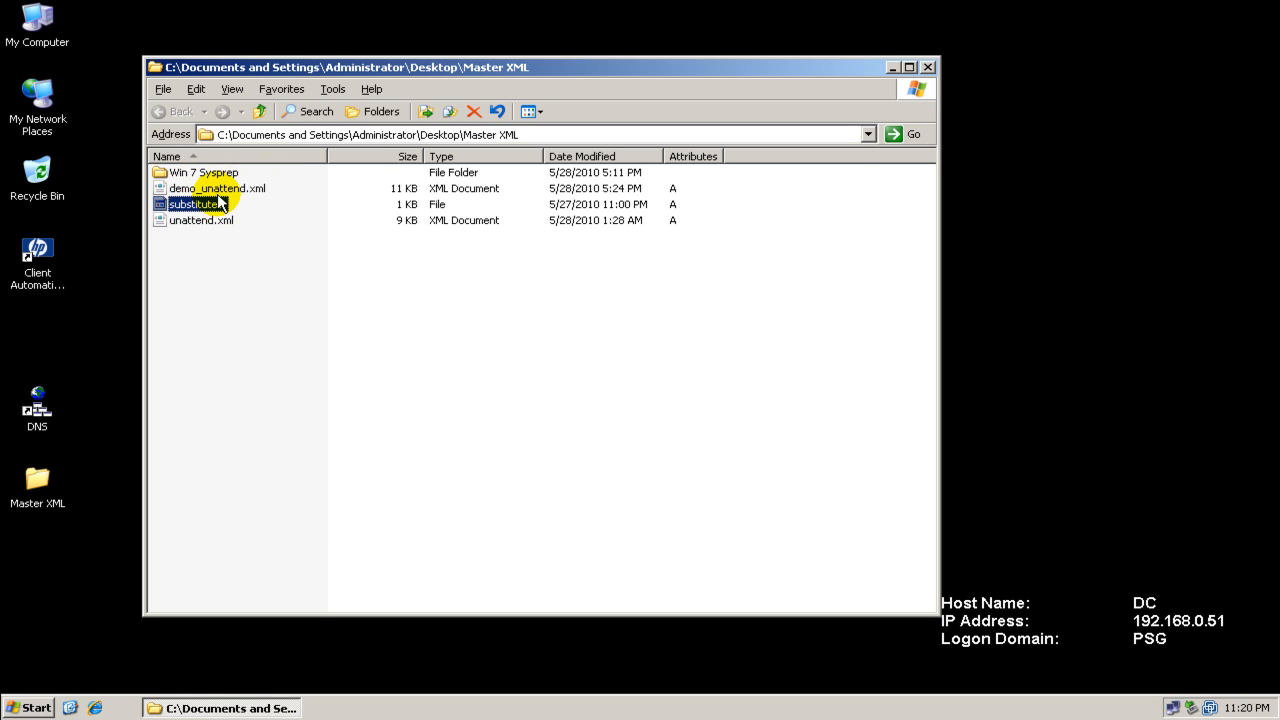
click(200, 190)
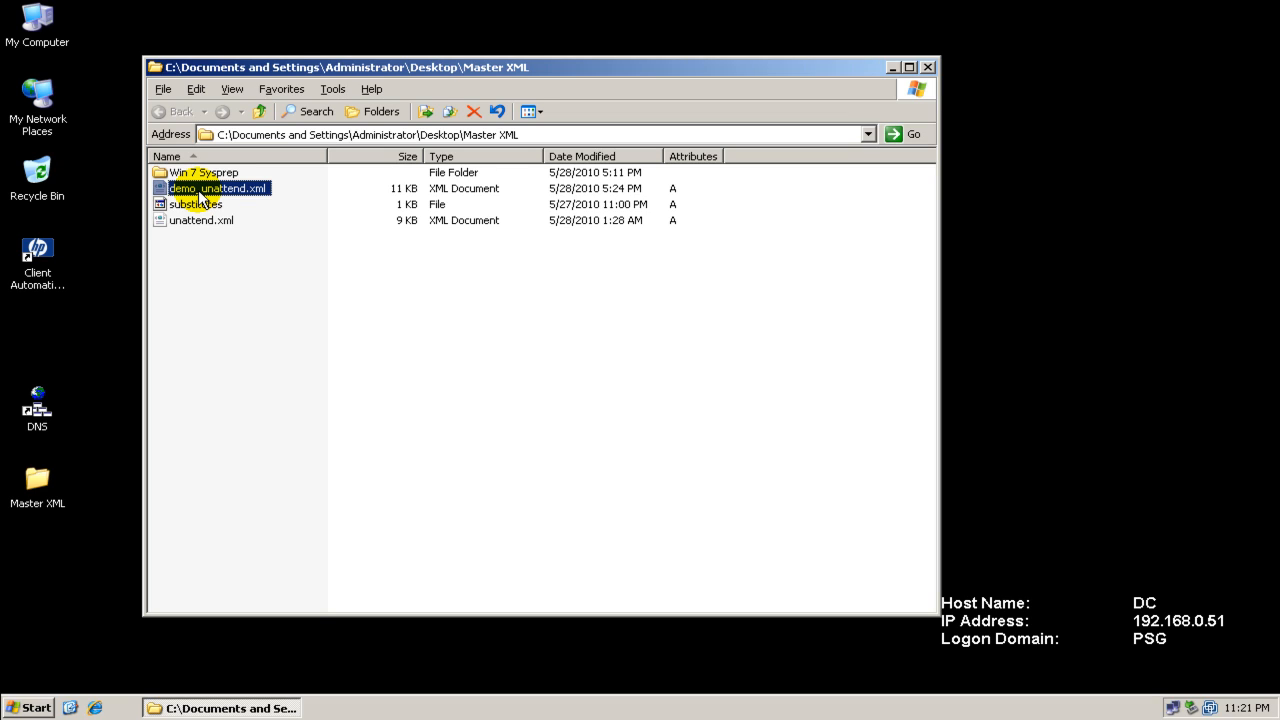
click(195, 204)
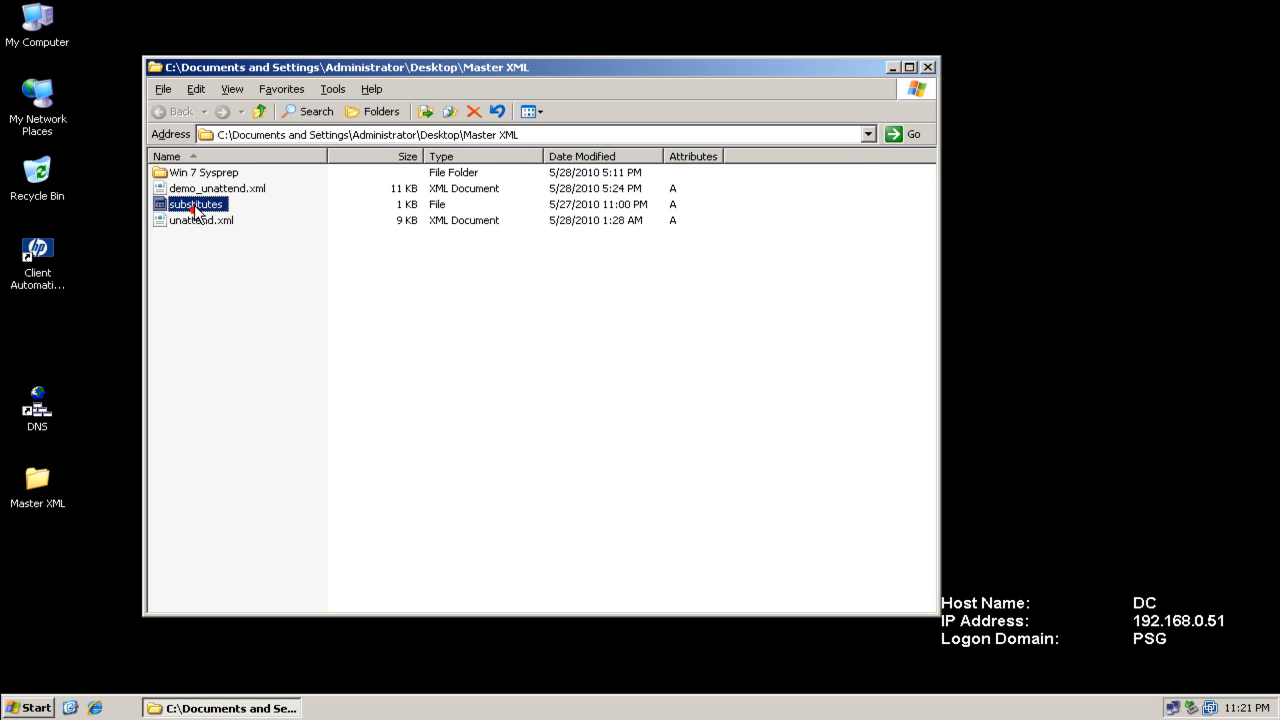
click(197, 189)
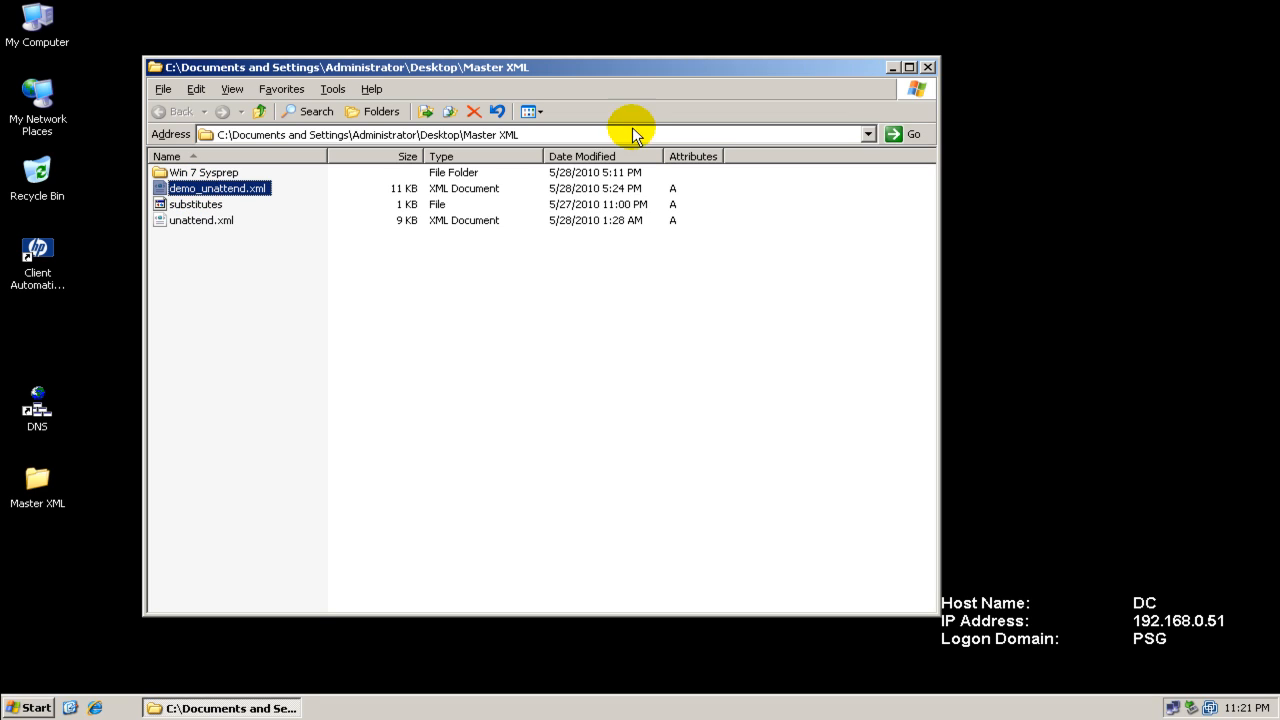
click(892, 67)
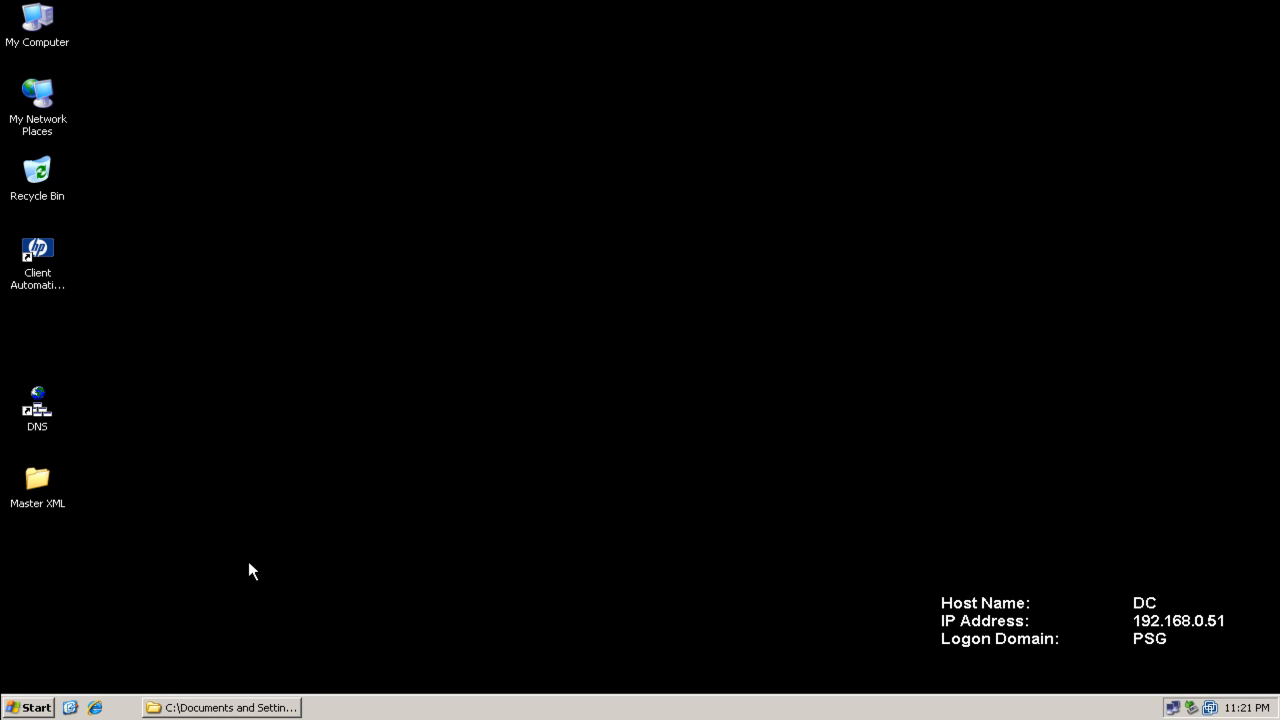
Launch Windows System Image Manager from the Microsoft Windows AIK programs and maximize its window
click(30, 707)
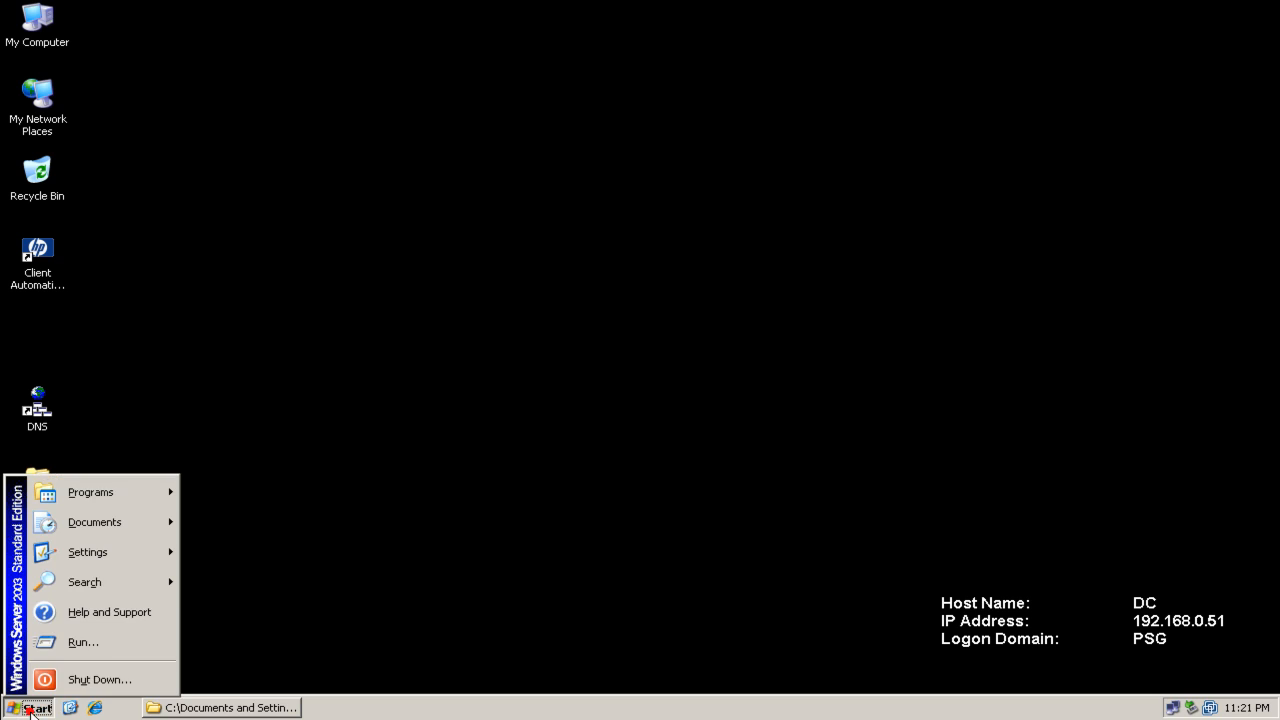
mouse_move(99, 492)
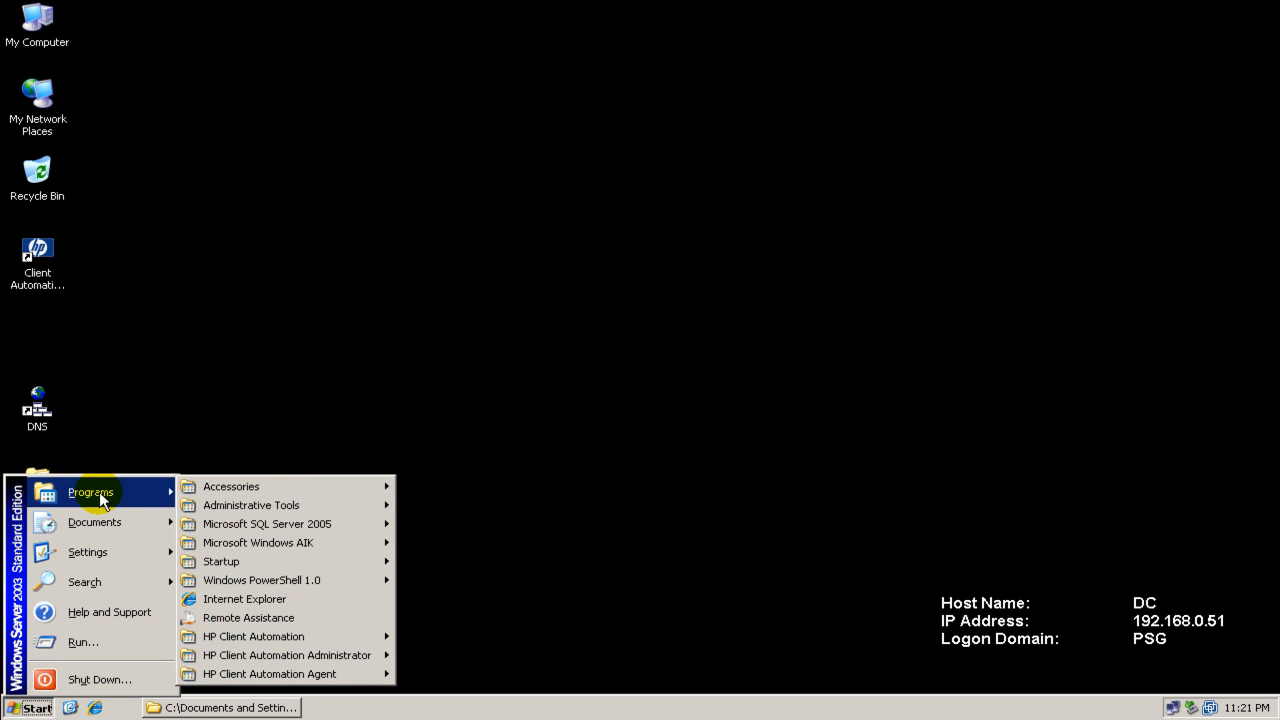
click(264, 542)
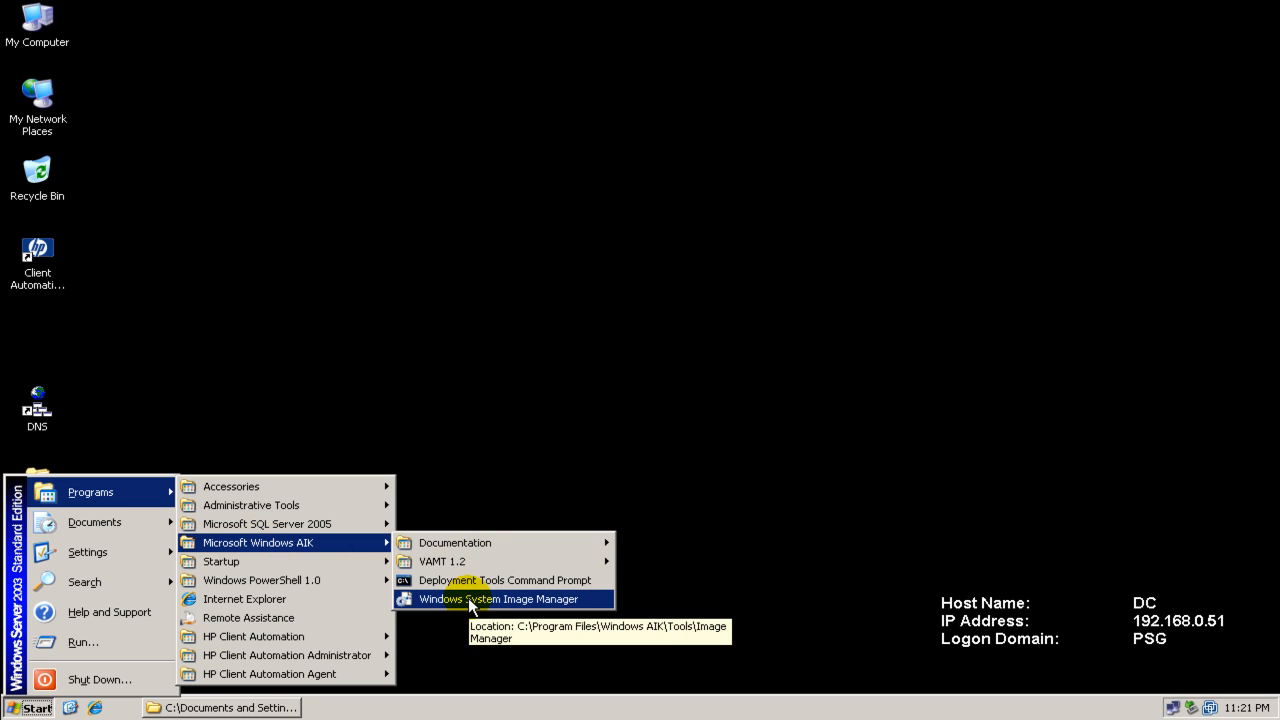
click(524, 598)
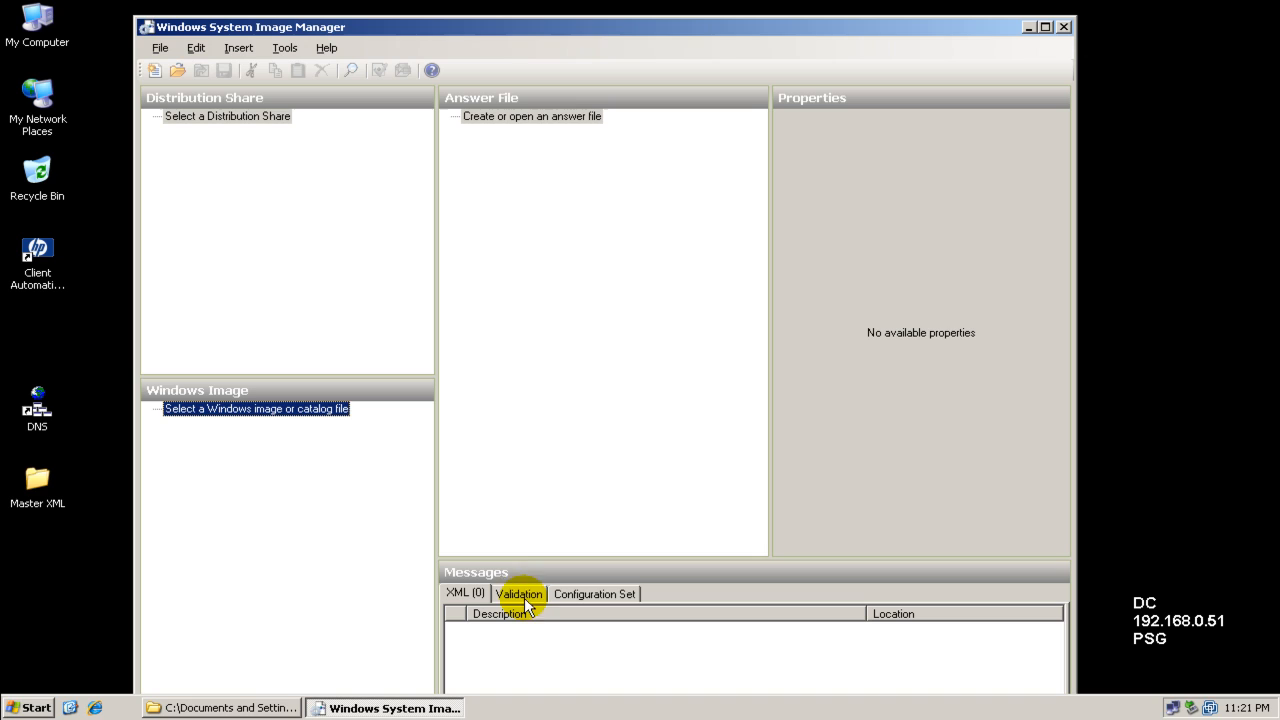
double_click(600, 28)
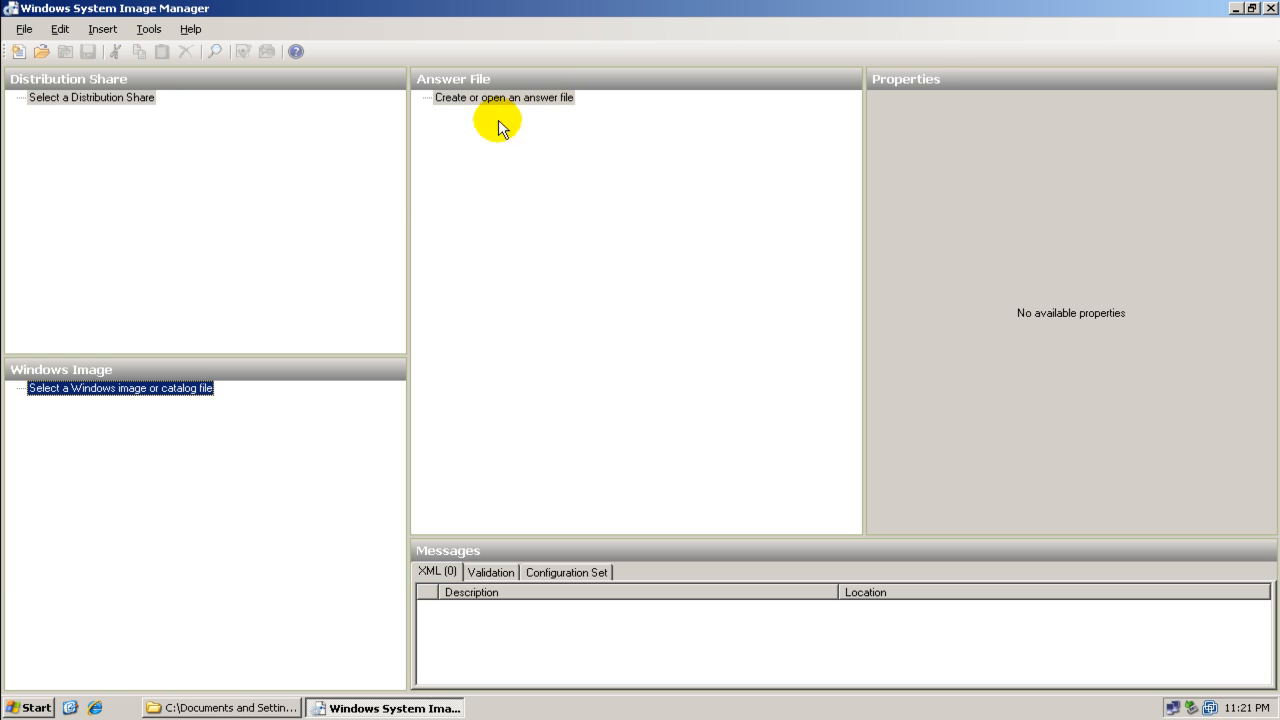
Select install.wim from the sources folder of the GRMCENVOL_EN_DVD (D:) drive as the Windows image
right_click(157, 394)
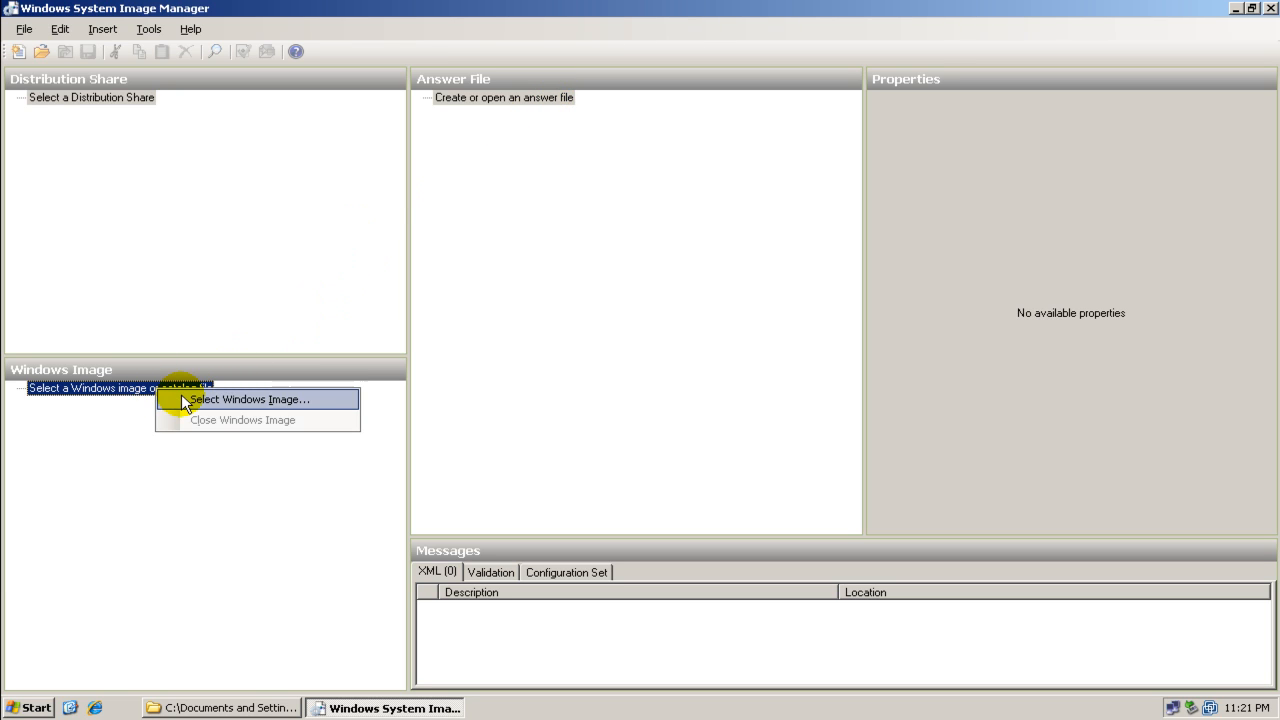
click(181, 394)
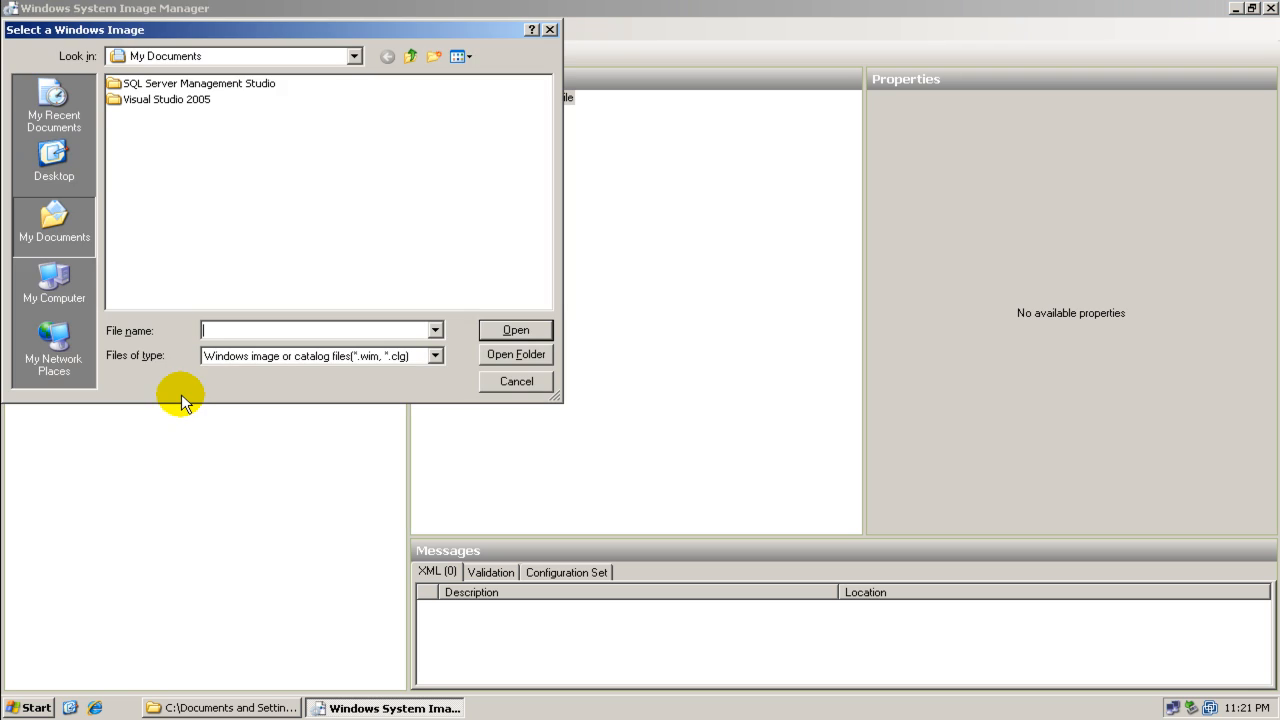
click(57, 176)
double_click(140, 99)
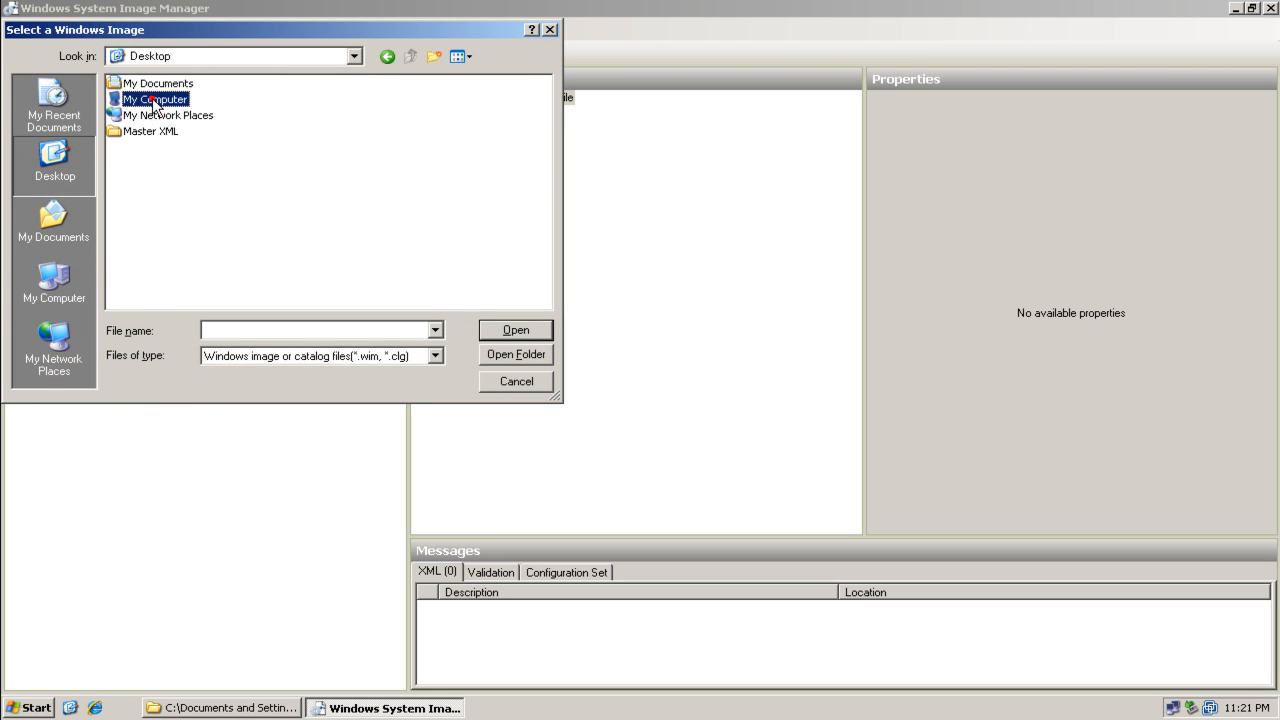
click(146, 118)
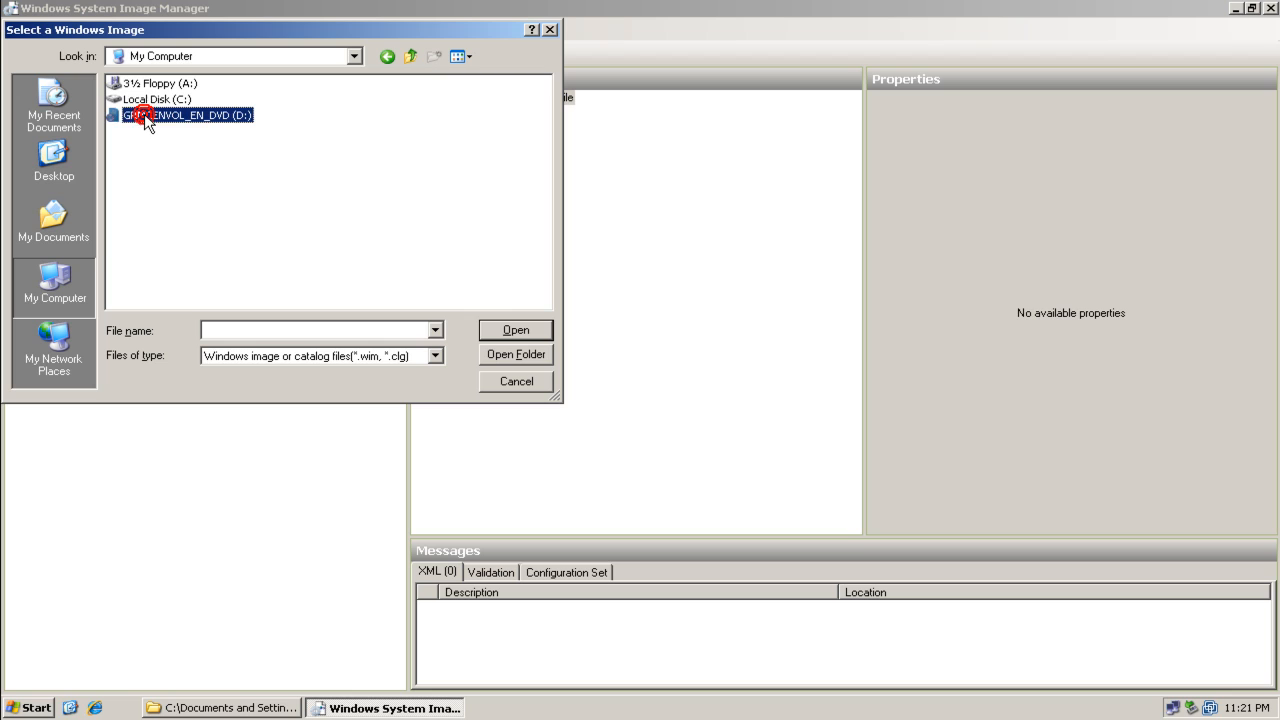
click(494, 326)
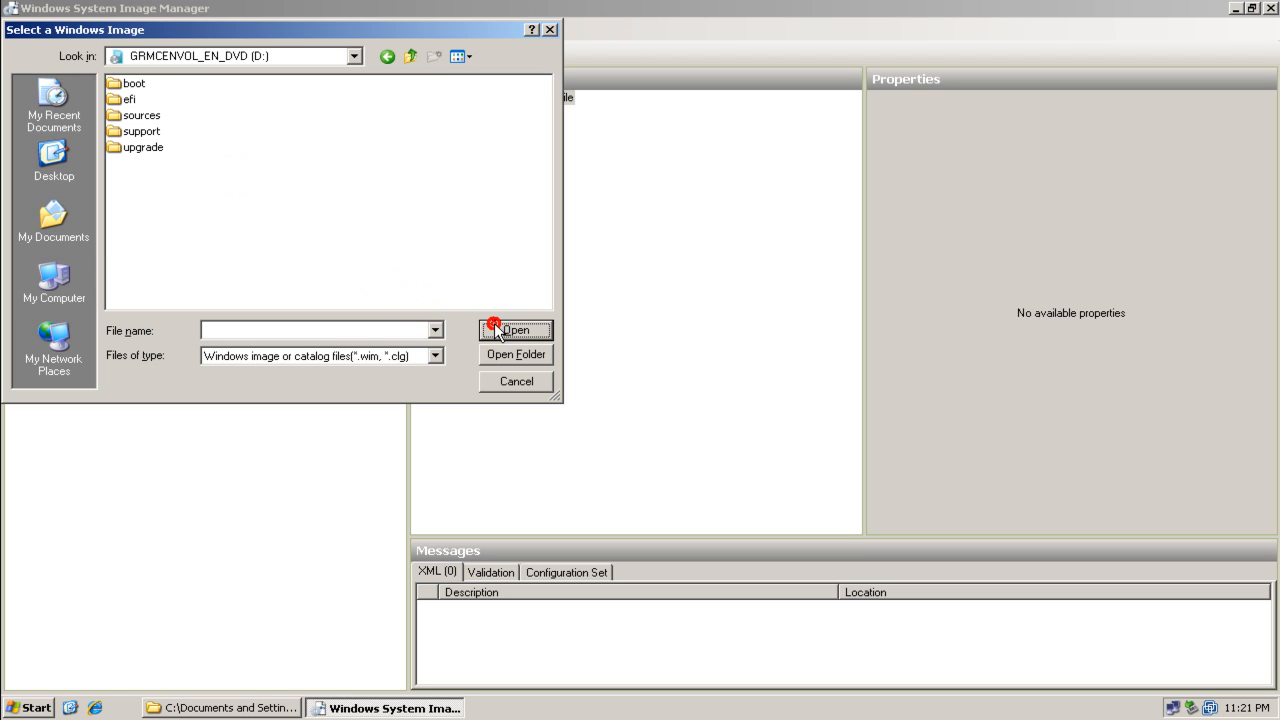
click(140, 116)
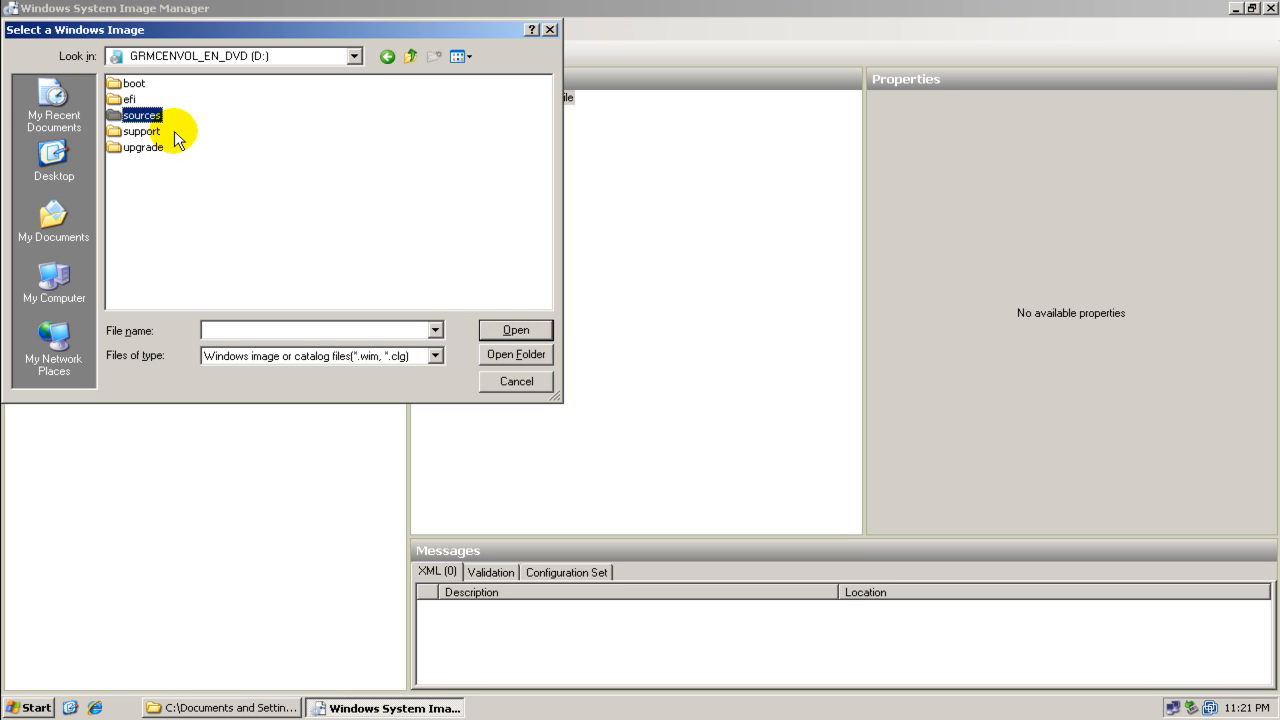
click(491, 324)
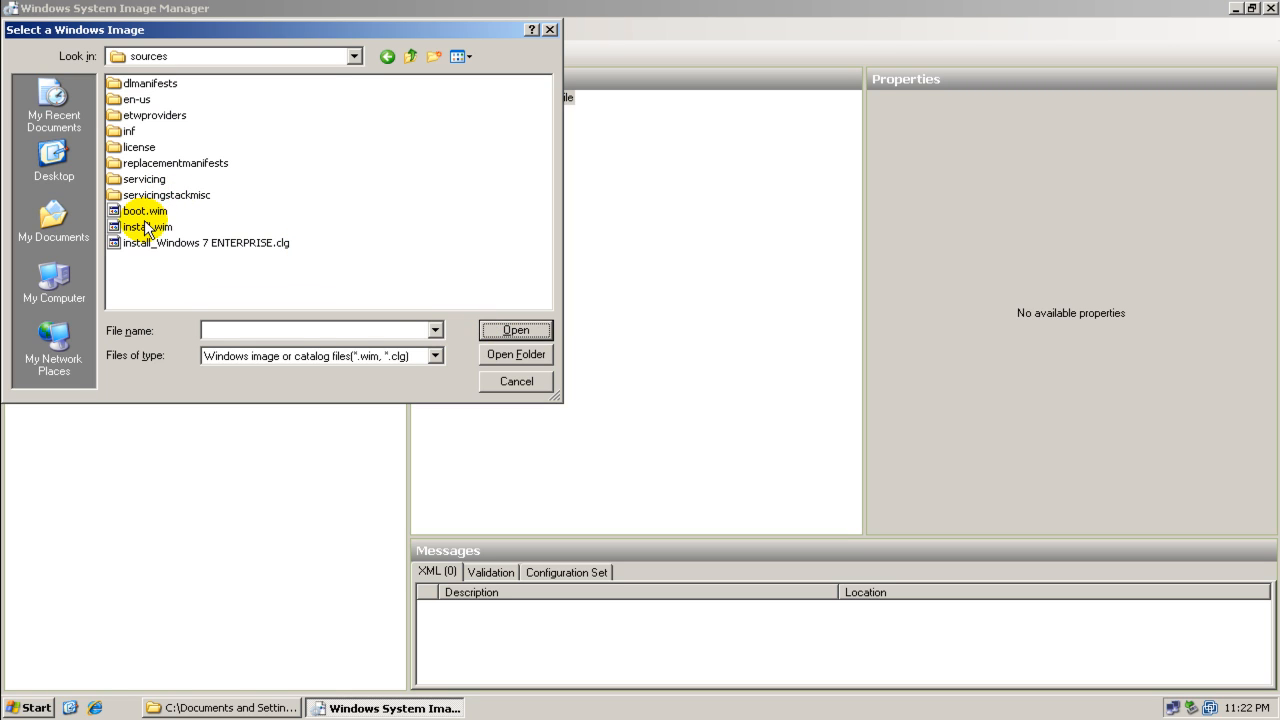
click(158, 227)
click(512, 333)
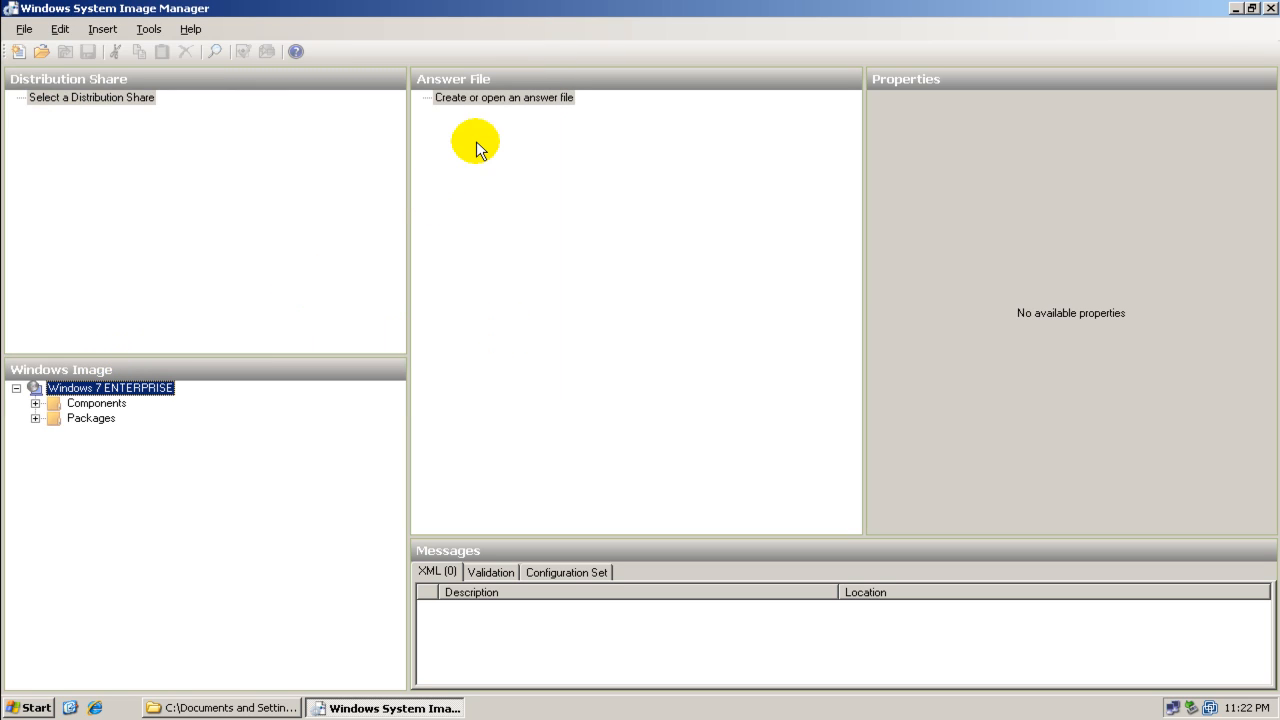
Open the answer file demo_unattend.xml from the Master XML folder on the desktop
right_click(491, 97)
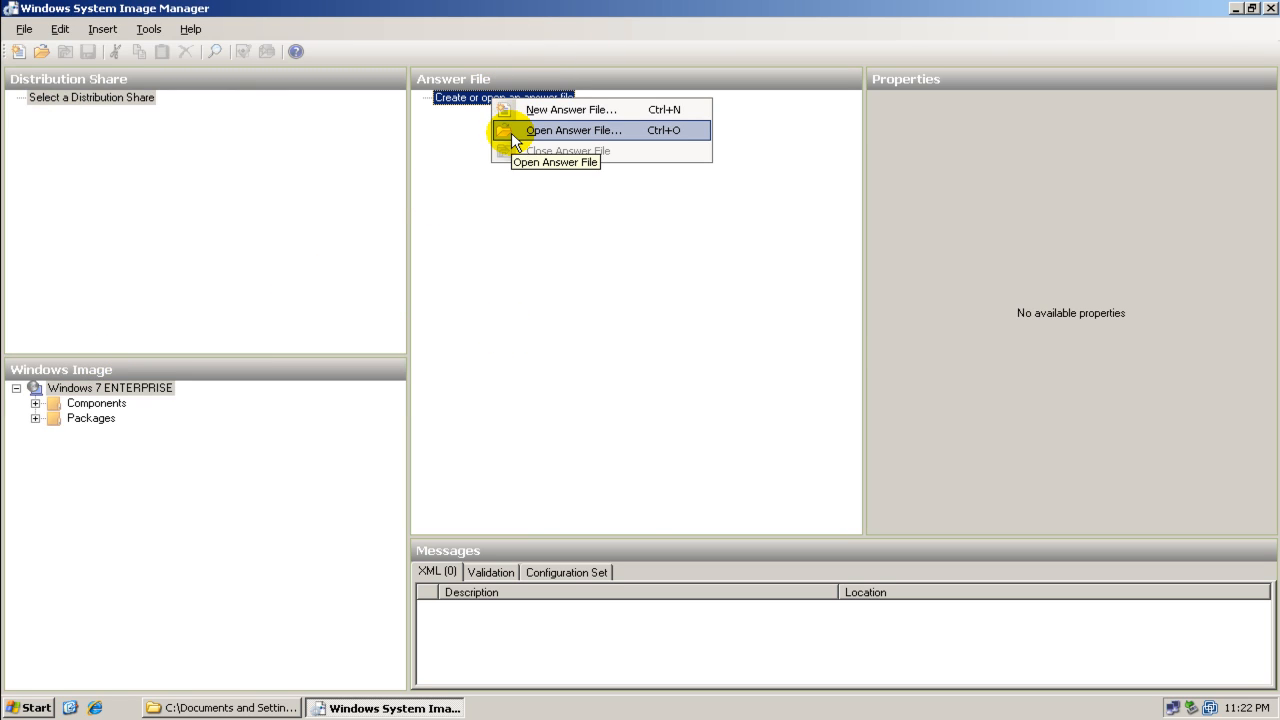
click(511, 132)
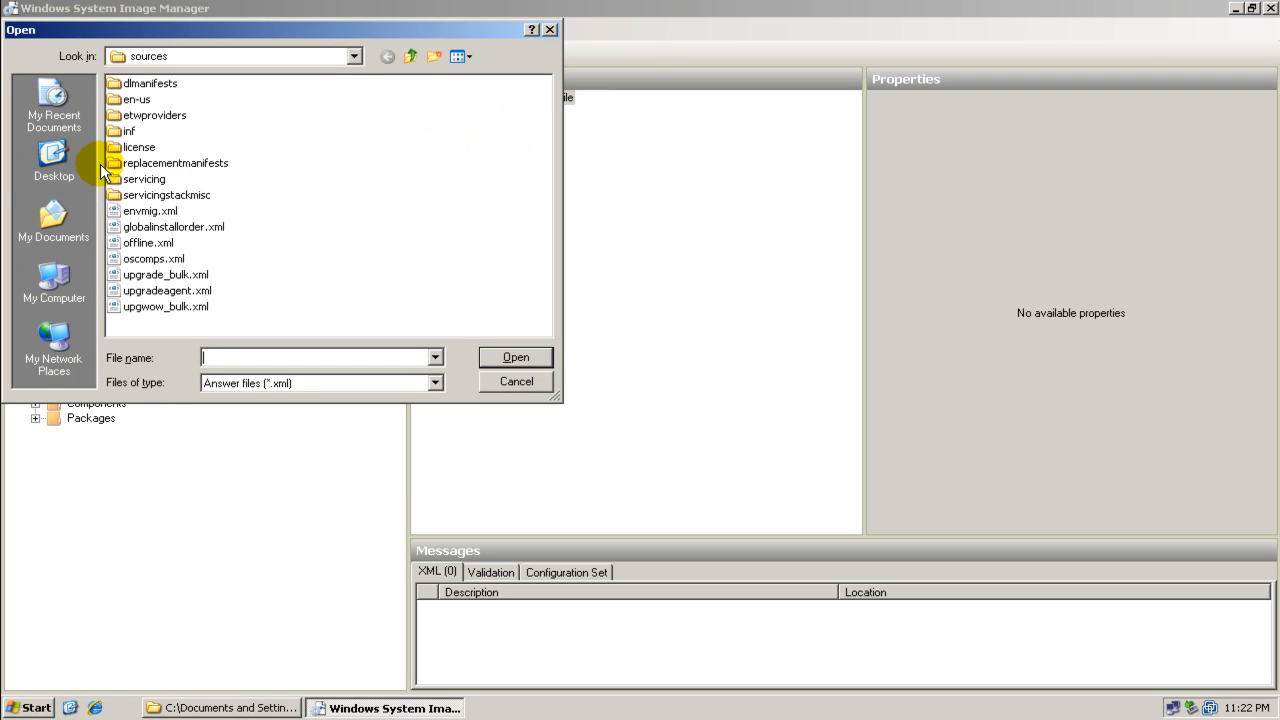
click(66, 183)
double_click(150, 131)
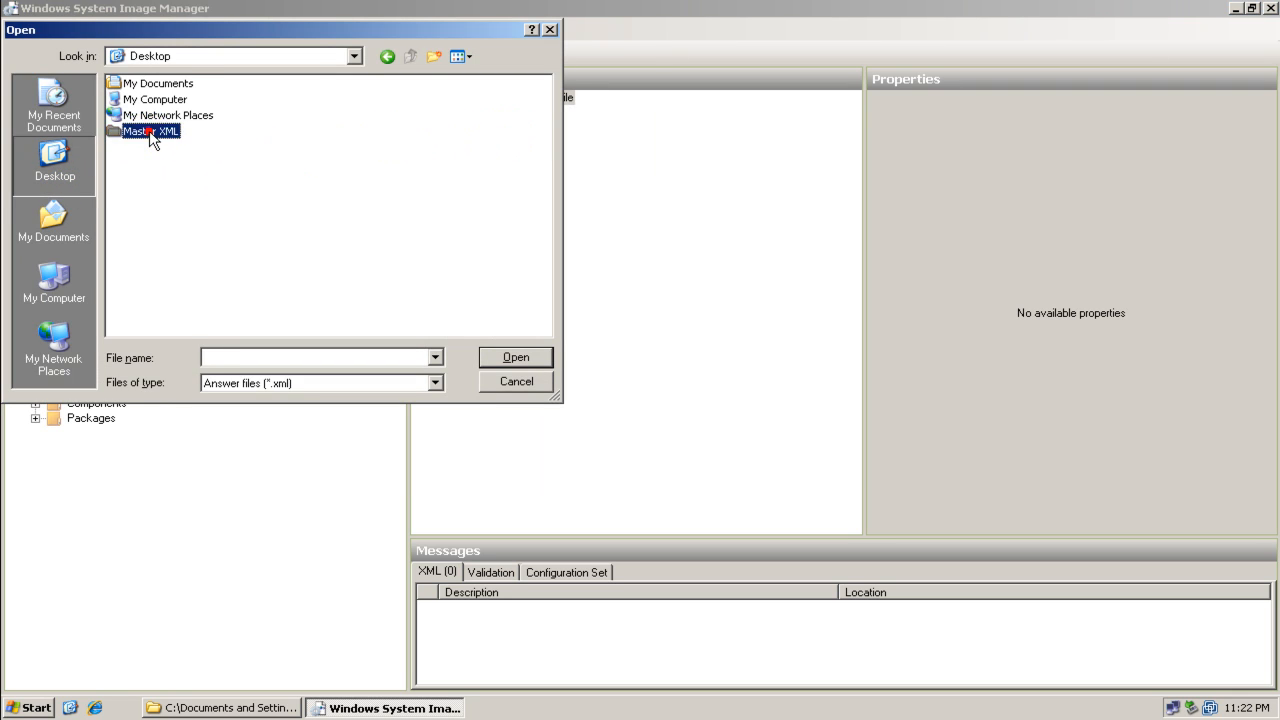
click(158, 104)
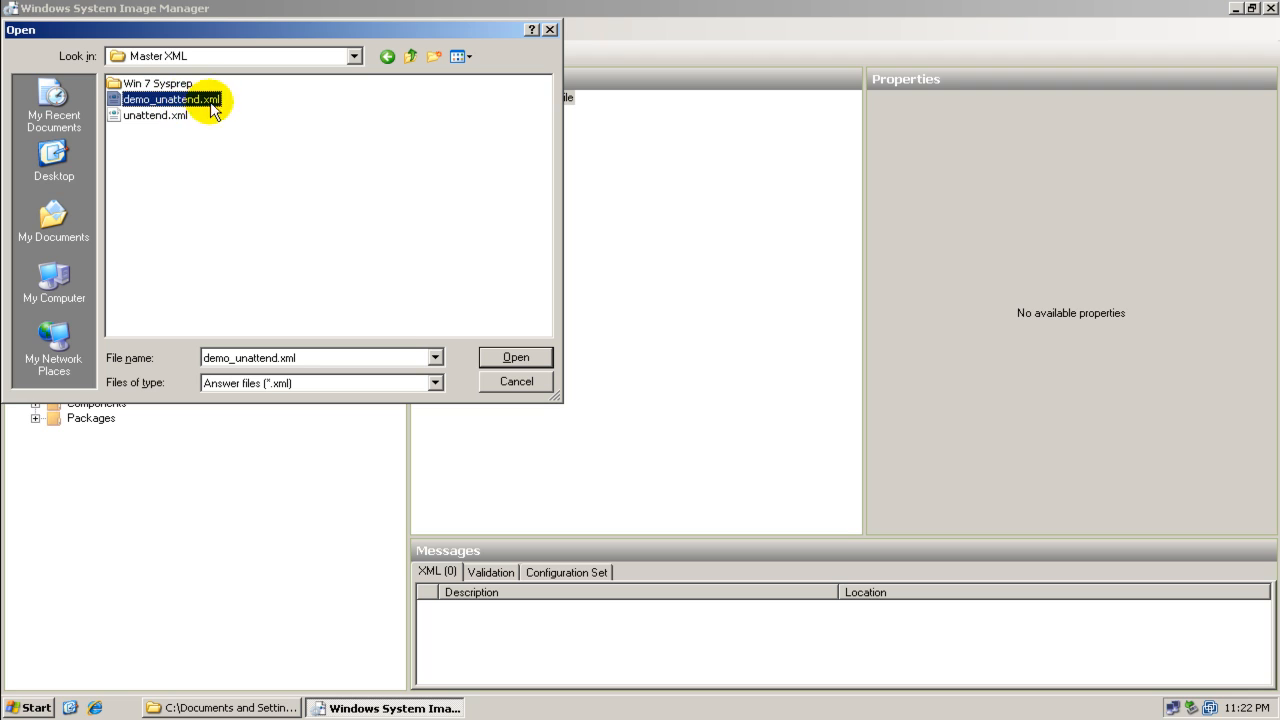
click(513, 357)
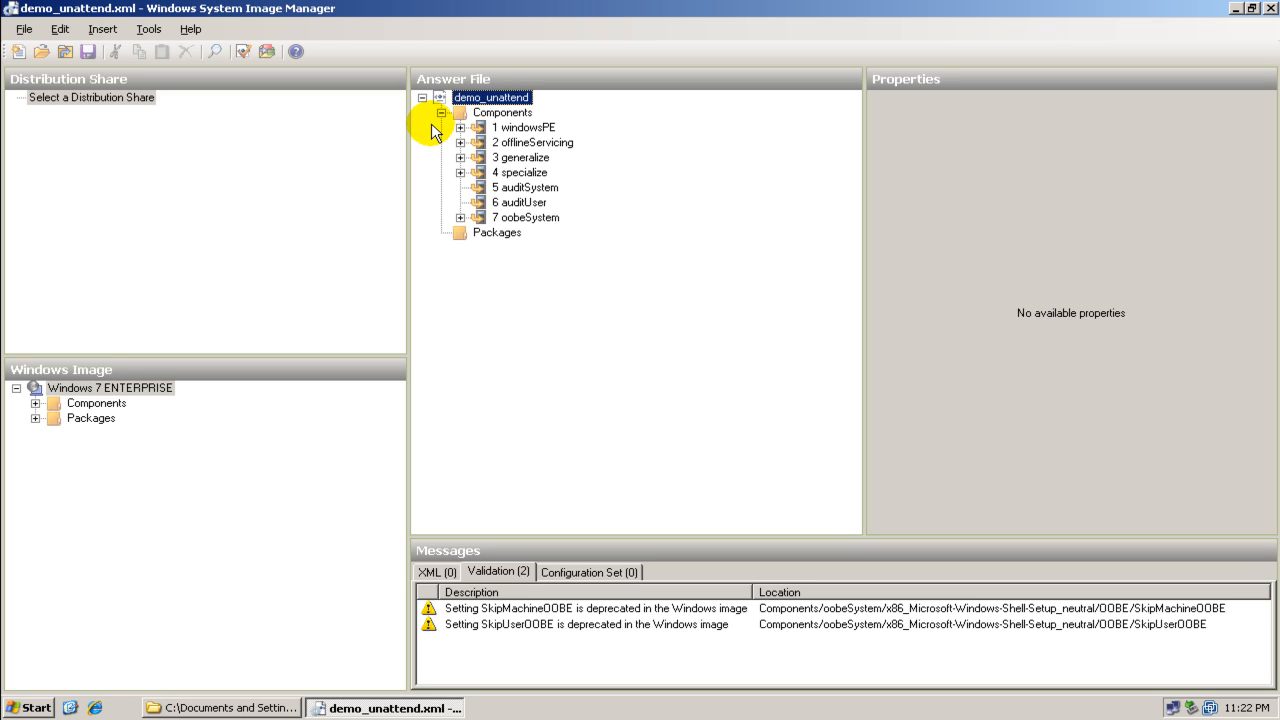
Expand the windowsPE pass and inspect the settings of its International-Core-WinPE and Setup components
click(460, 128)
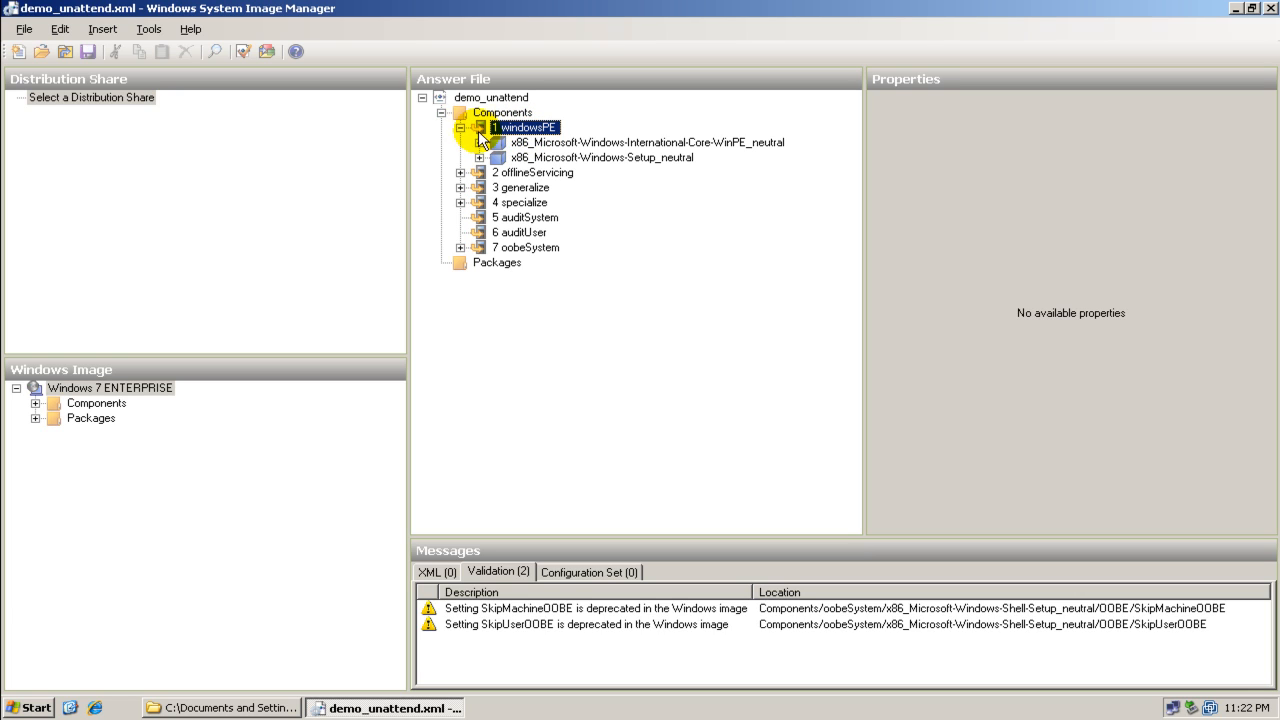
click(482, 141)
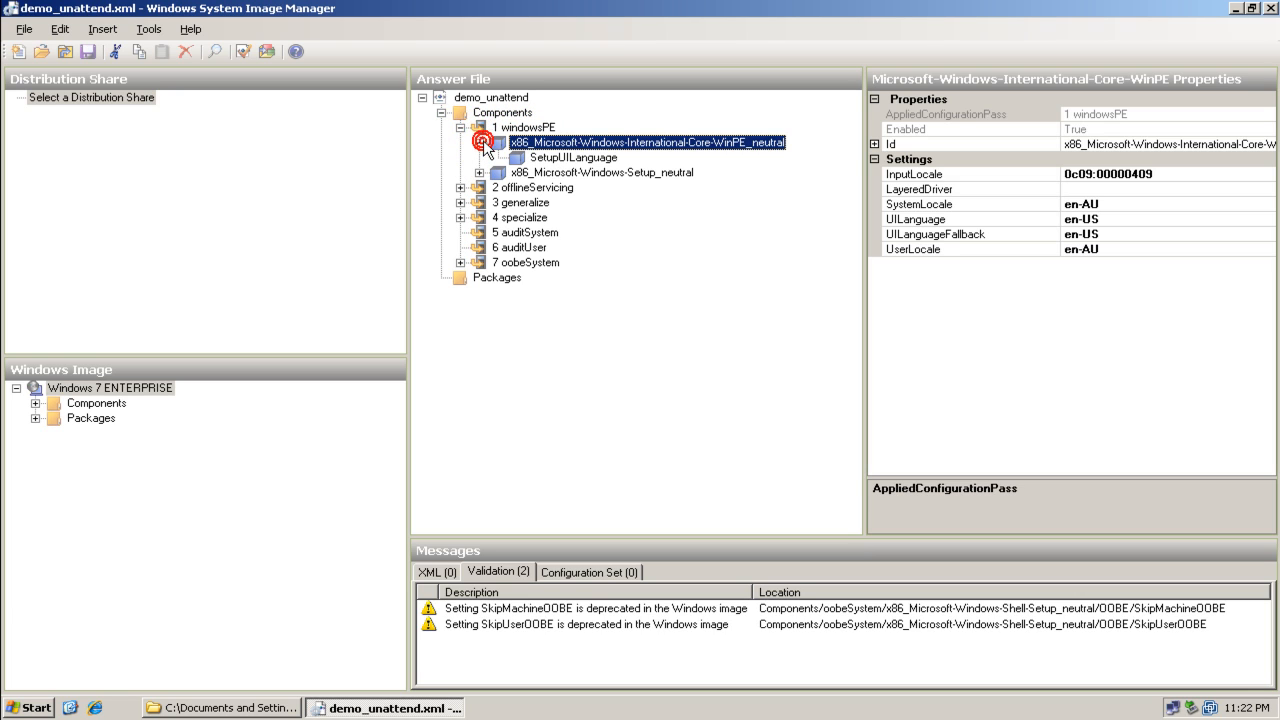
click(565, 156)
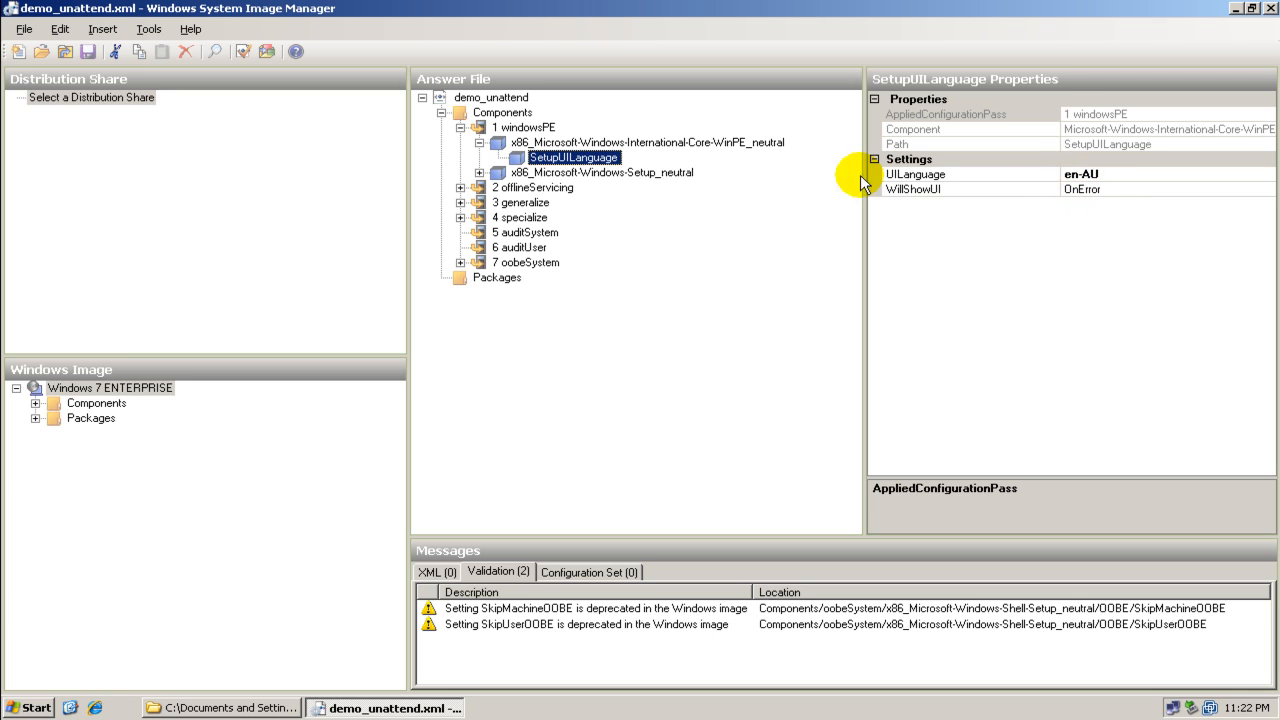
click(595, 173)
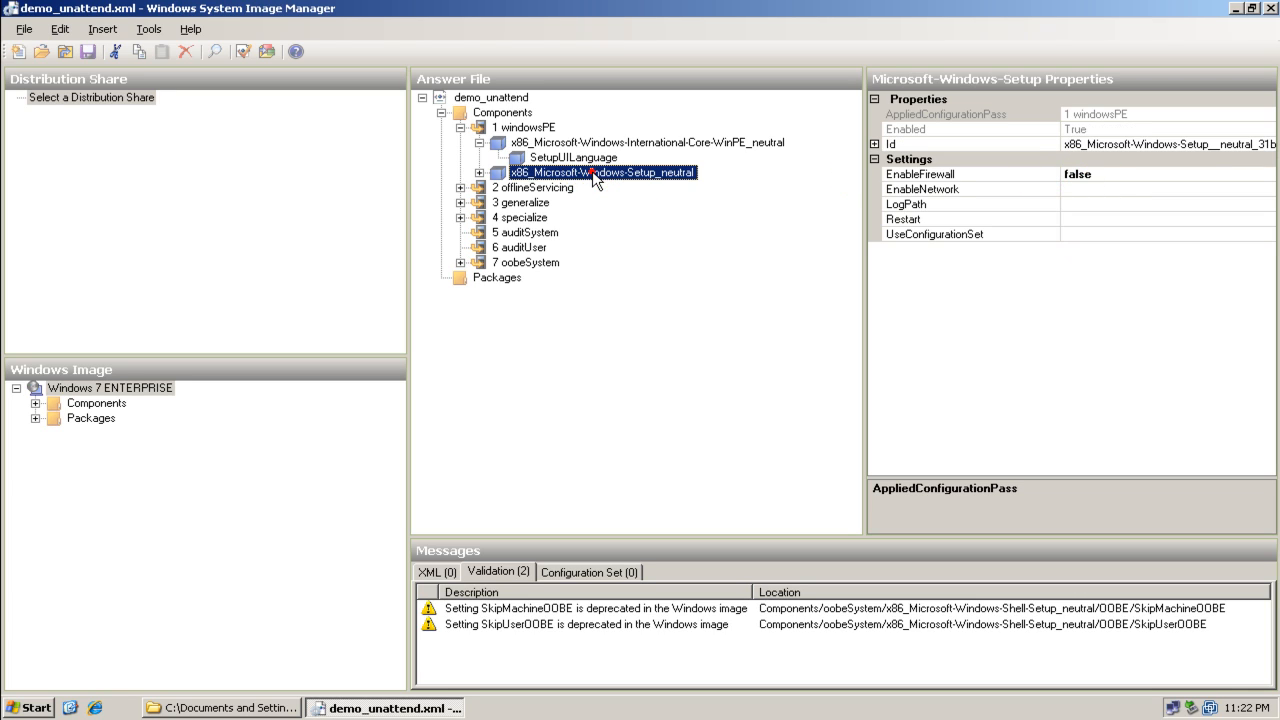
click(479, 172)
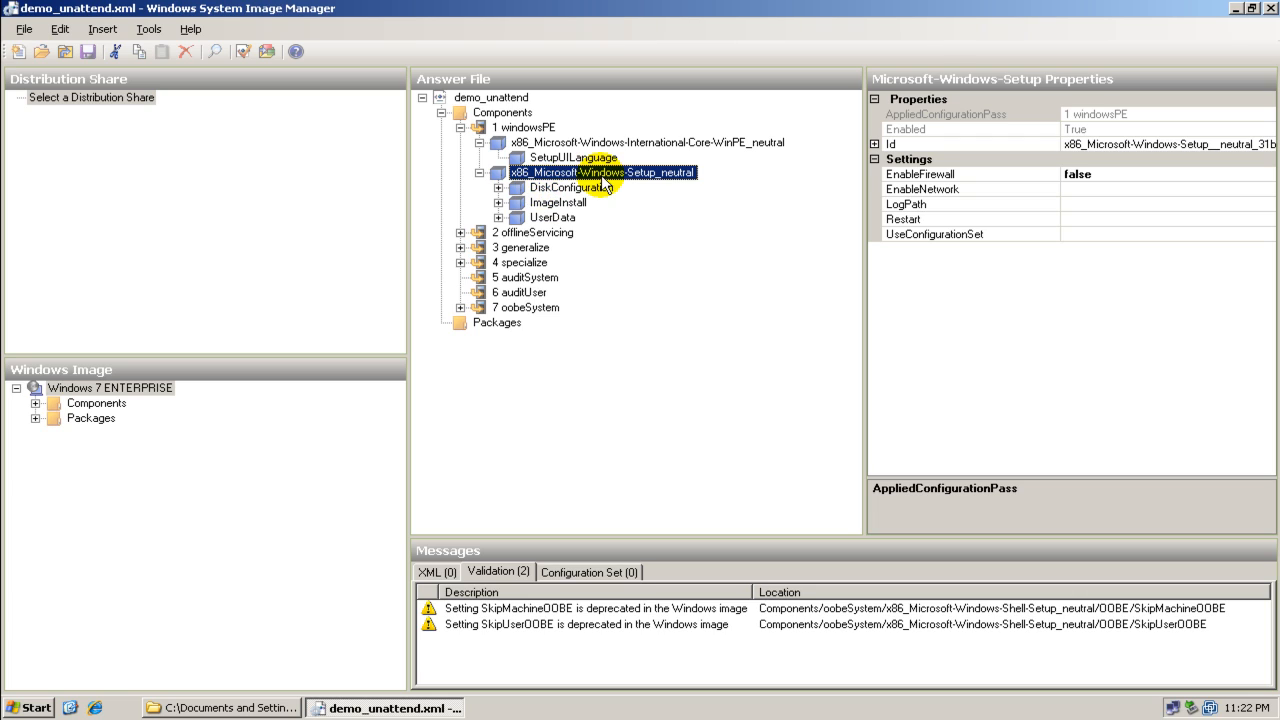
Expand DiskConfiguration, its partition entries and ImageInstall to inspect the disk partition settings
click(516, 187)
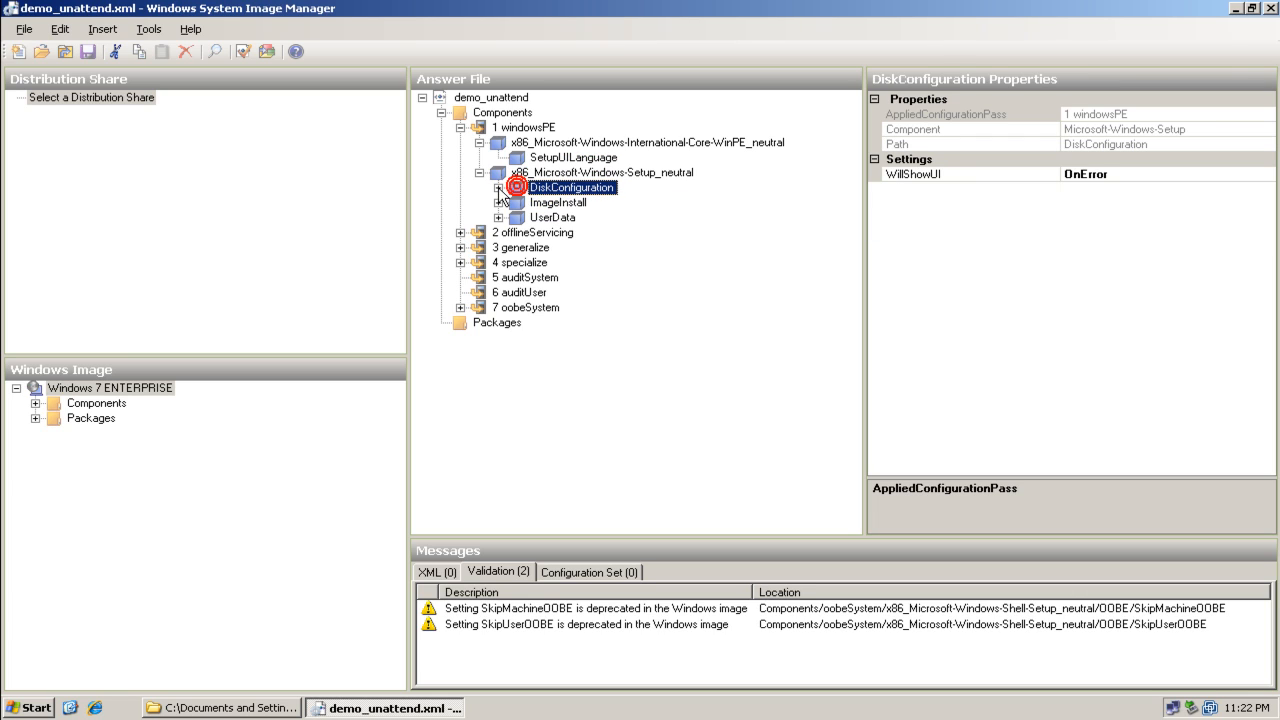
click(498, 187)
click(518, 203)
click(537, 232)
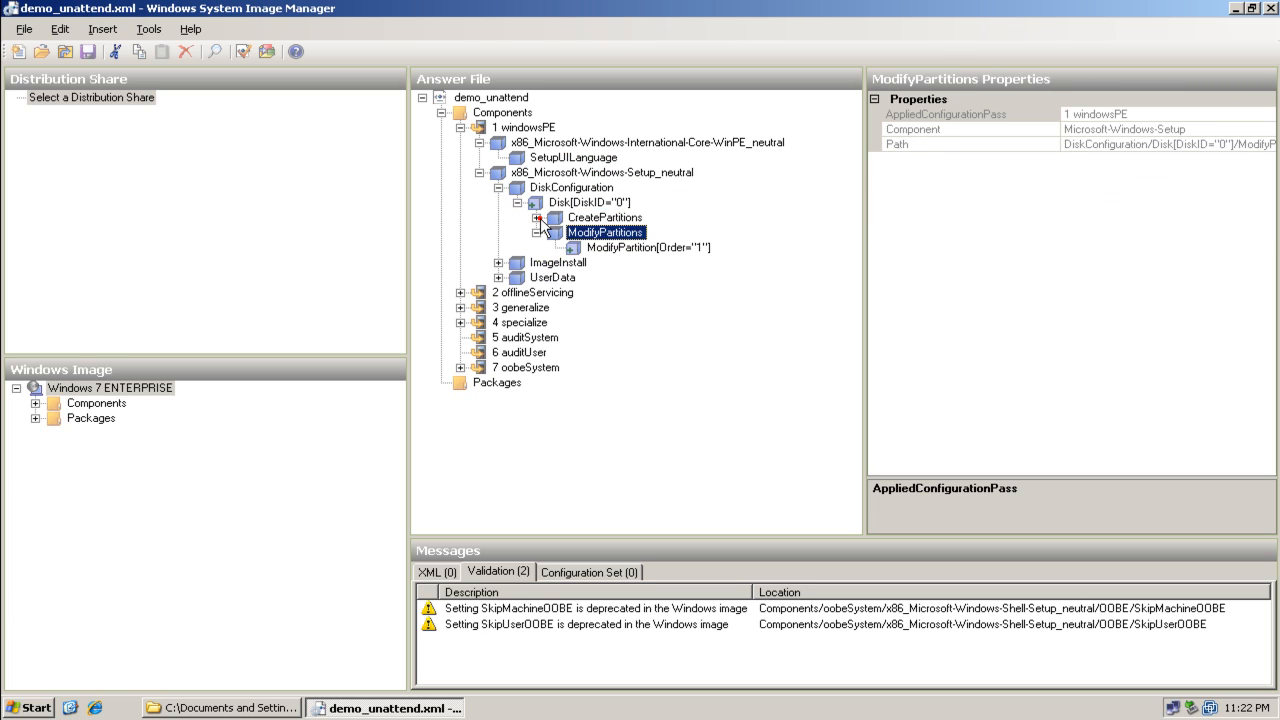
click(539, 218)
click(600, 232)
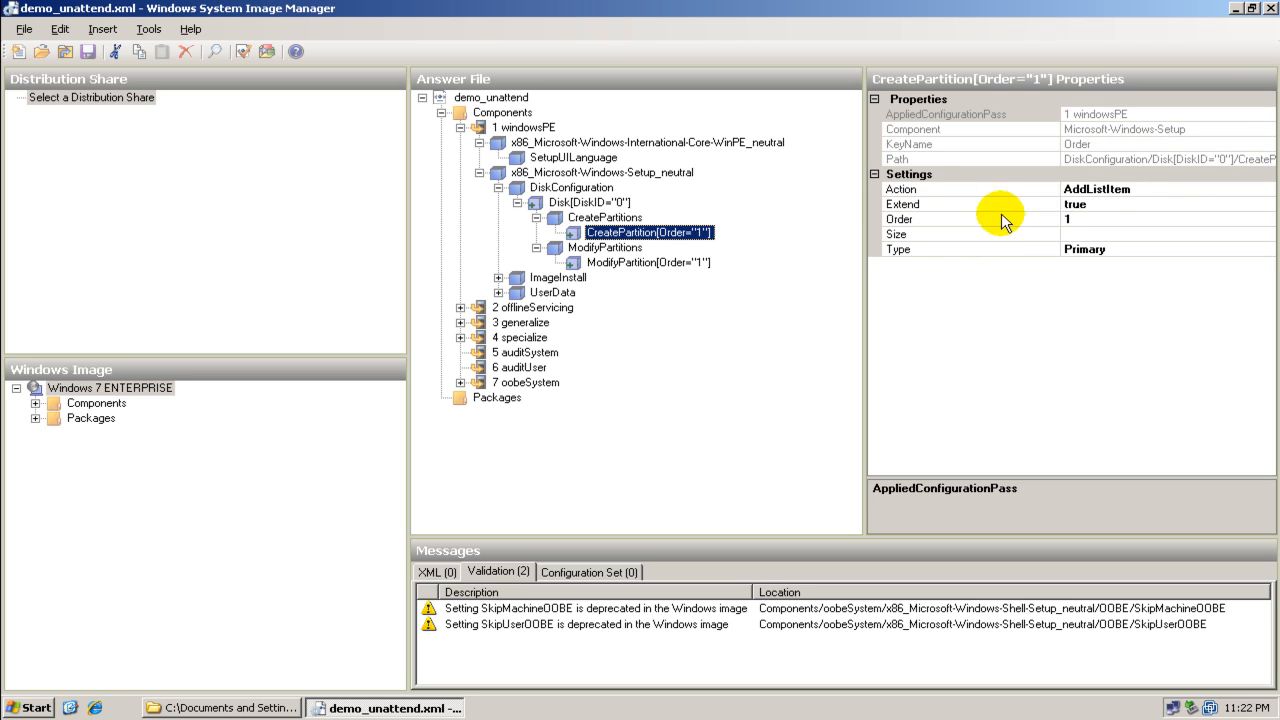
click(600, 263)
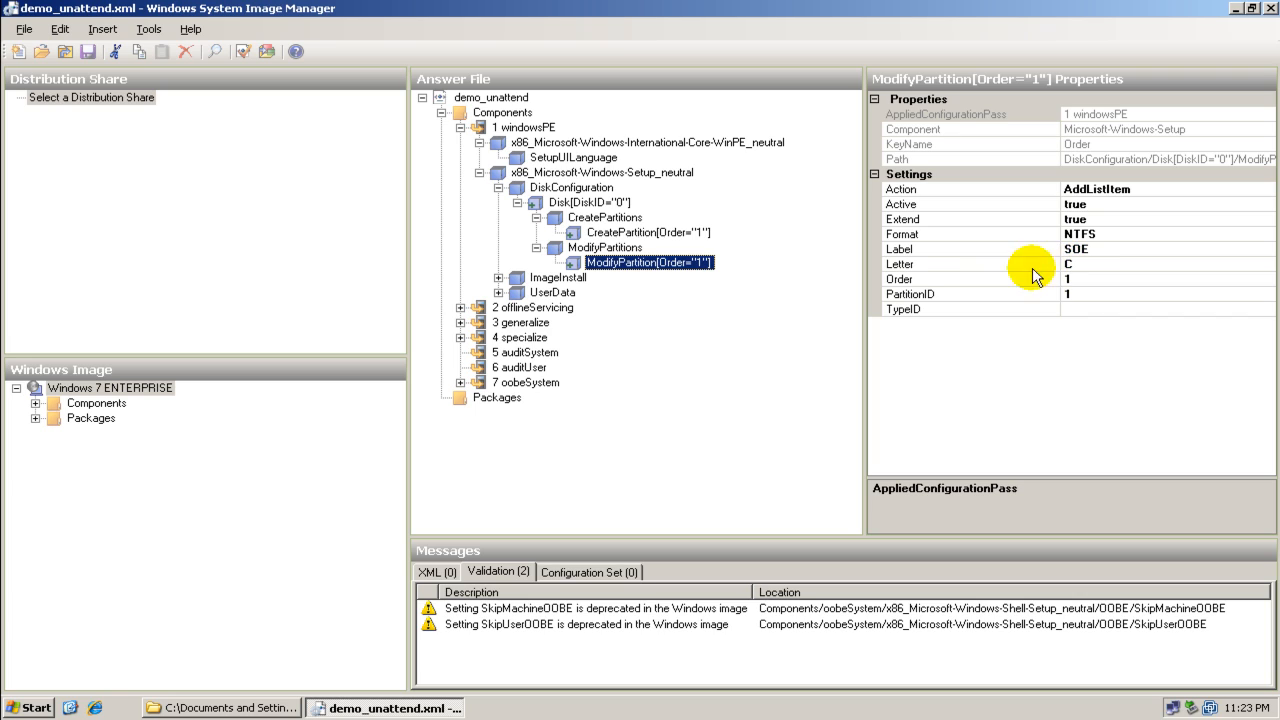
click(498, 277)
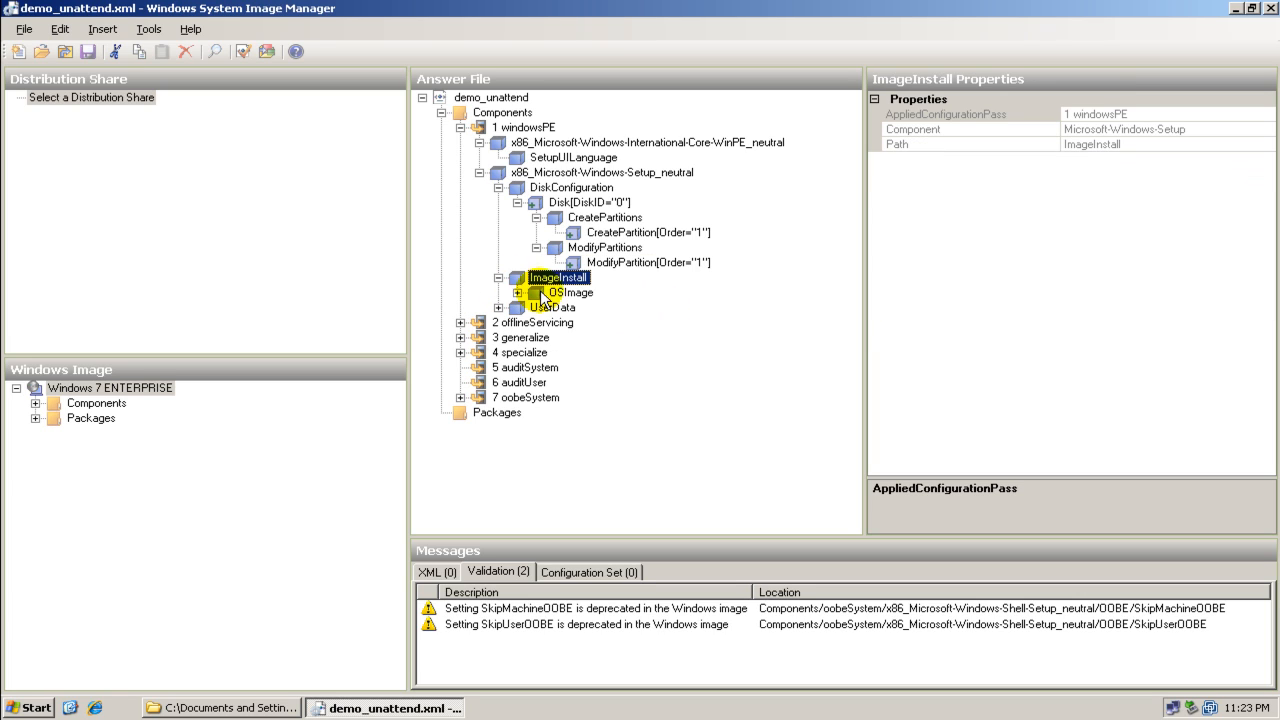
Inspect the OSImage InstallTo and UserData ProductKey settings, then collapse the Setup component
click(539, 291)
click(516, 292)
click(577, 307)
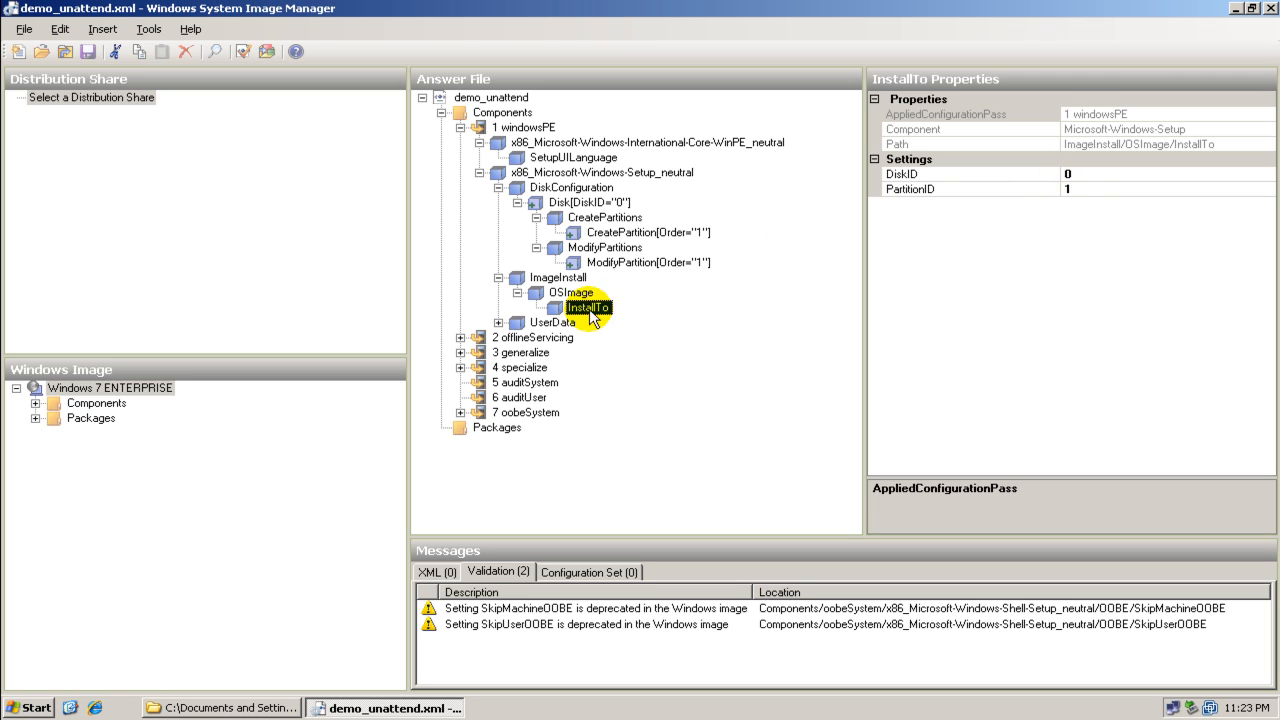
double_click(512, 325)
click(548, 337)
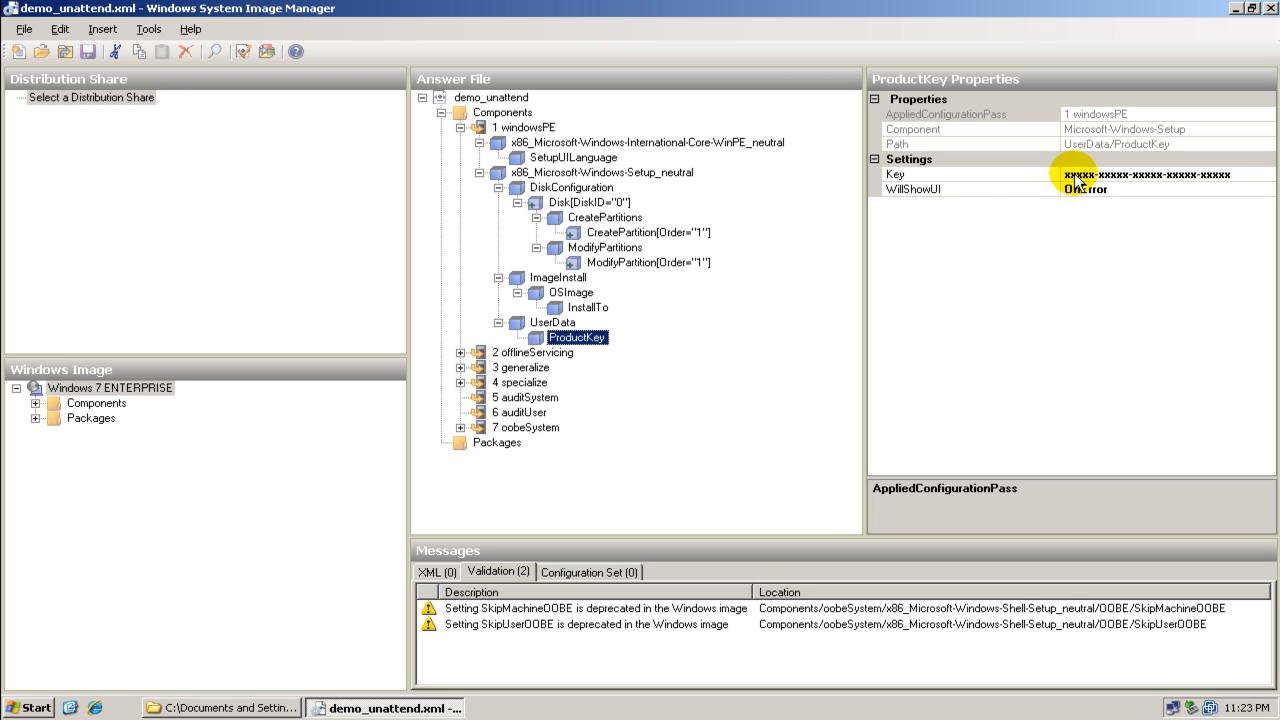
click(480, 172)
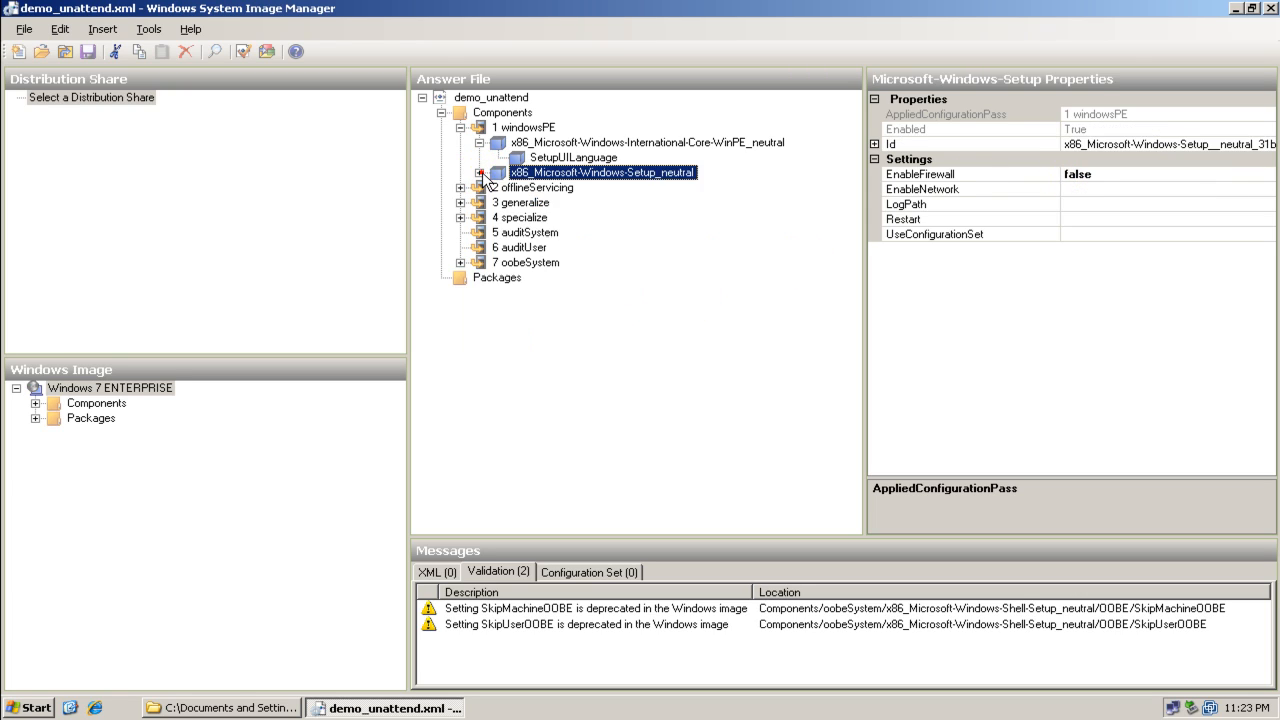
Inspect the components and settings of the offlineServicing and generalize passes
click(460, 187)
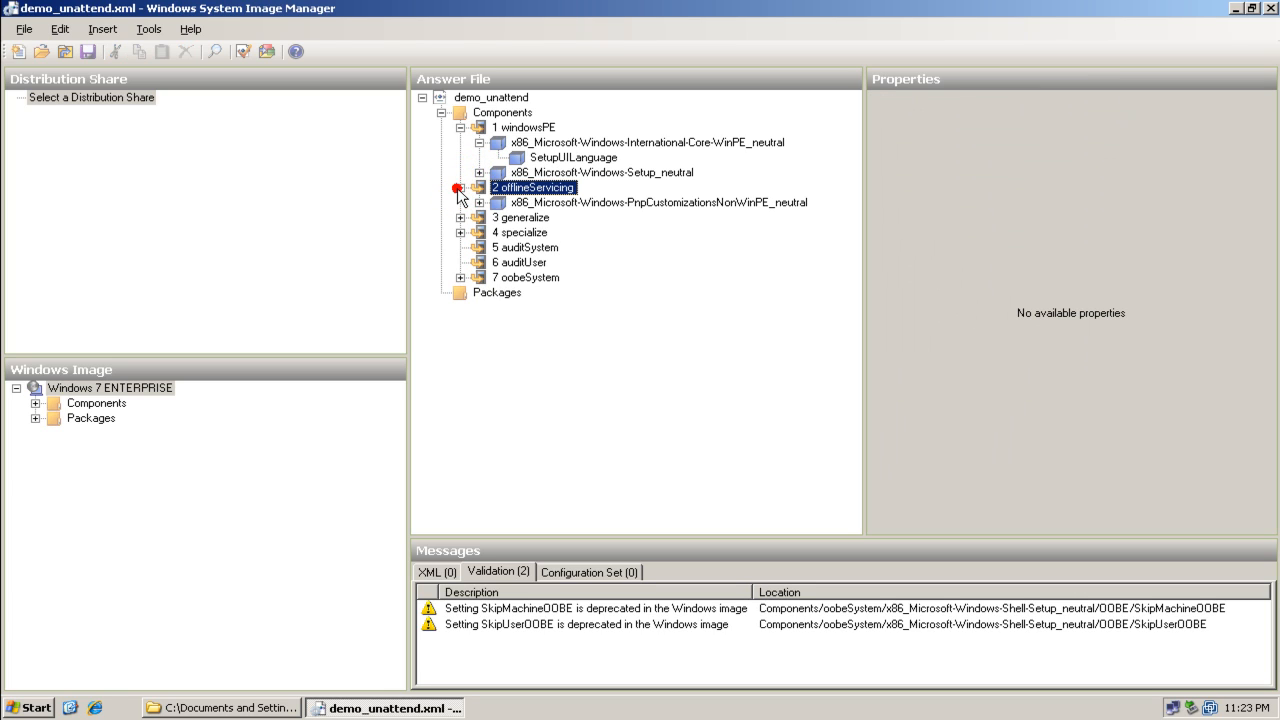
click(518, 204)
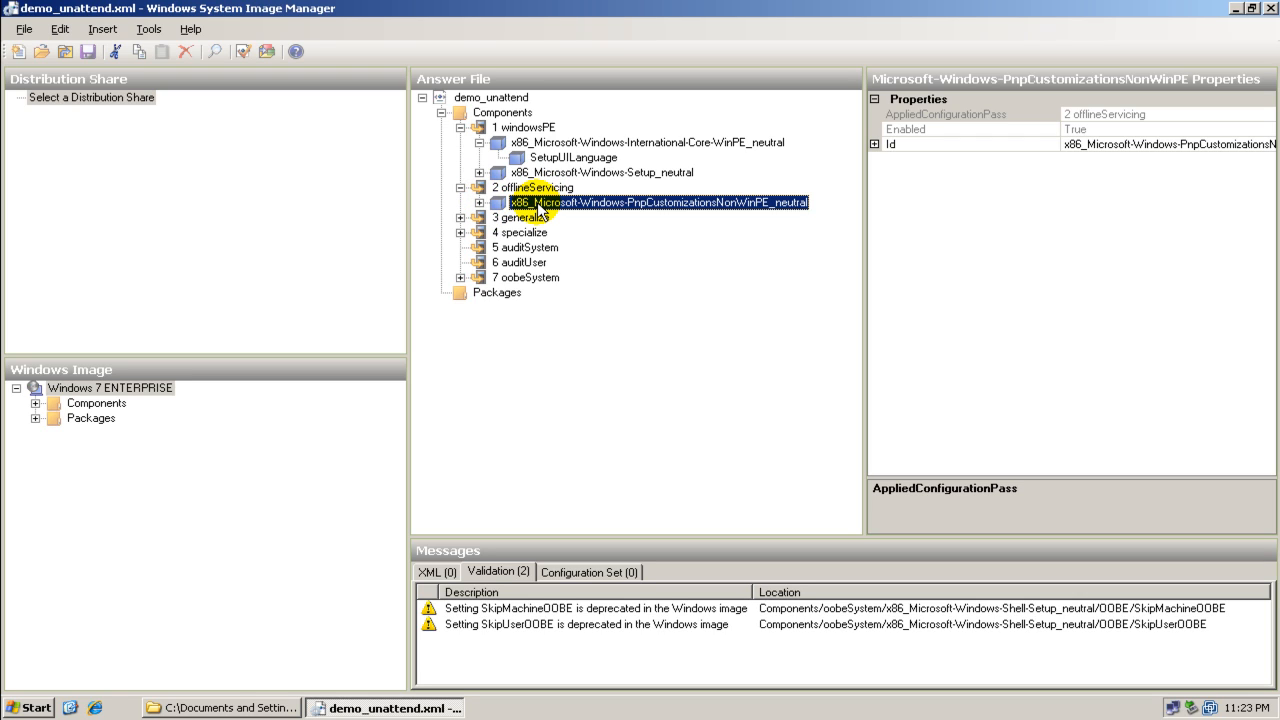
click(461, 187)
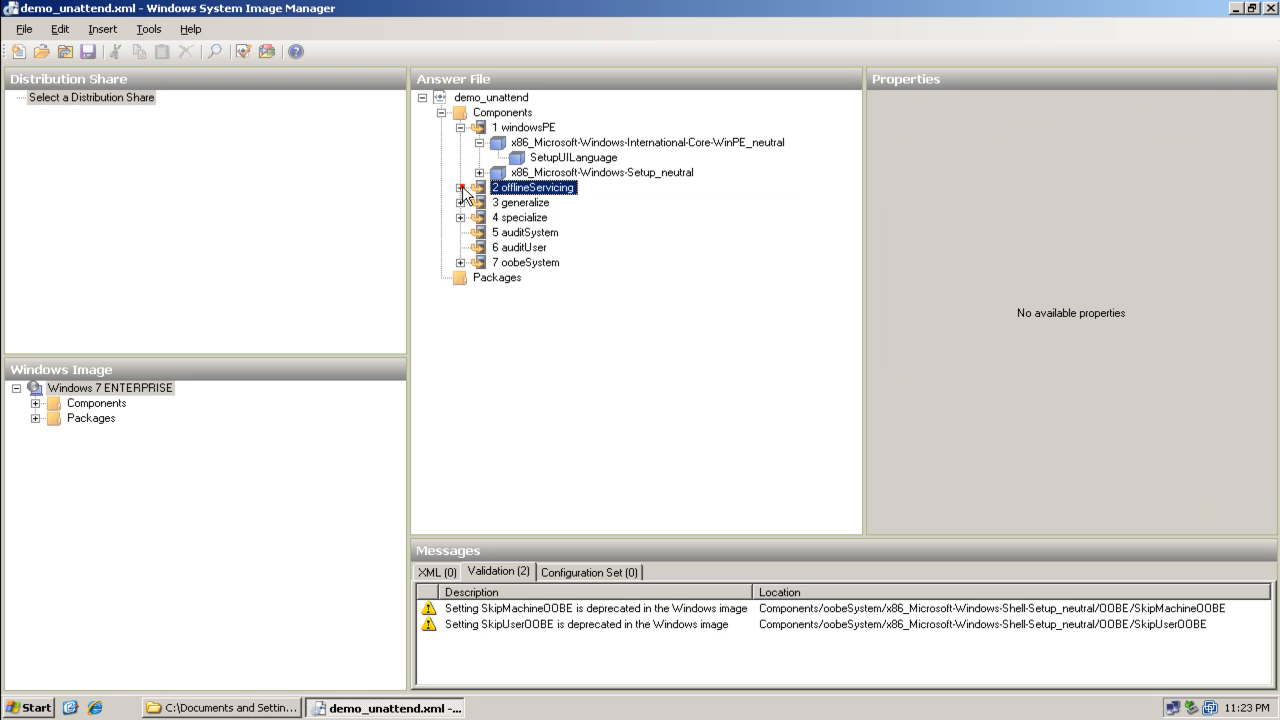
click(461, 202)
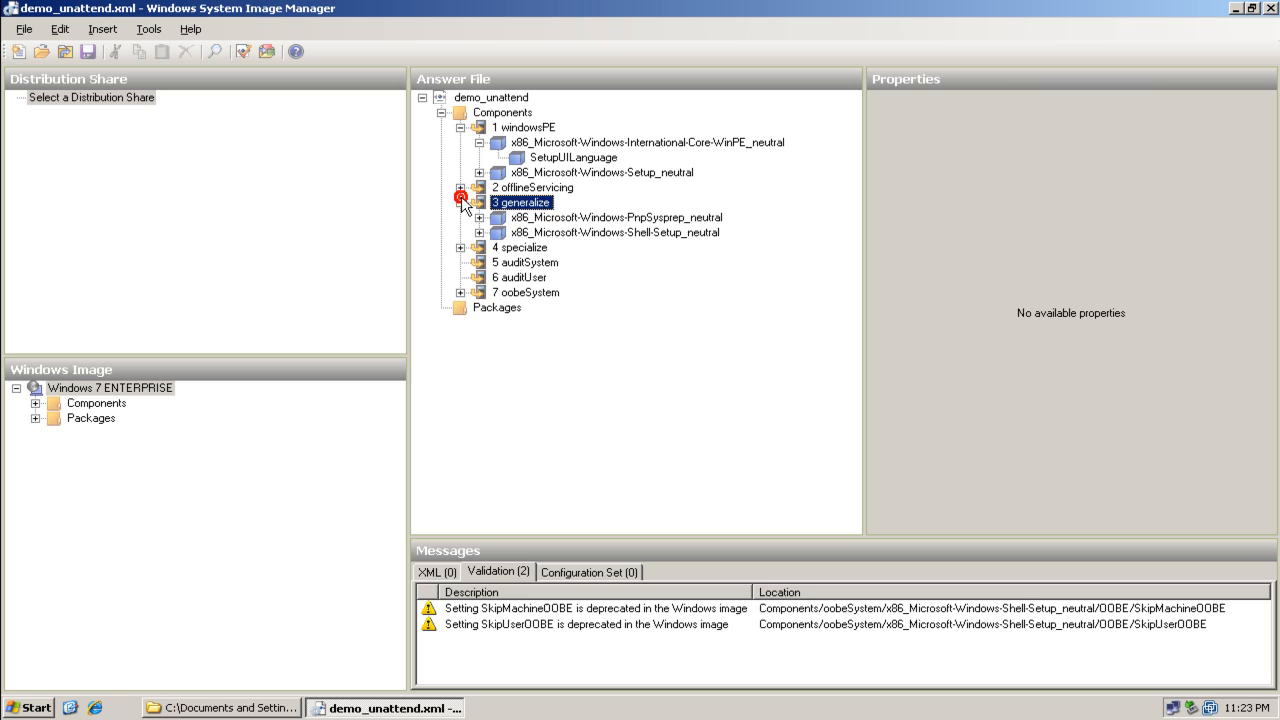
click(545, 217)
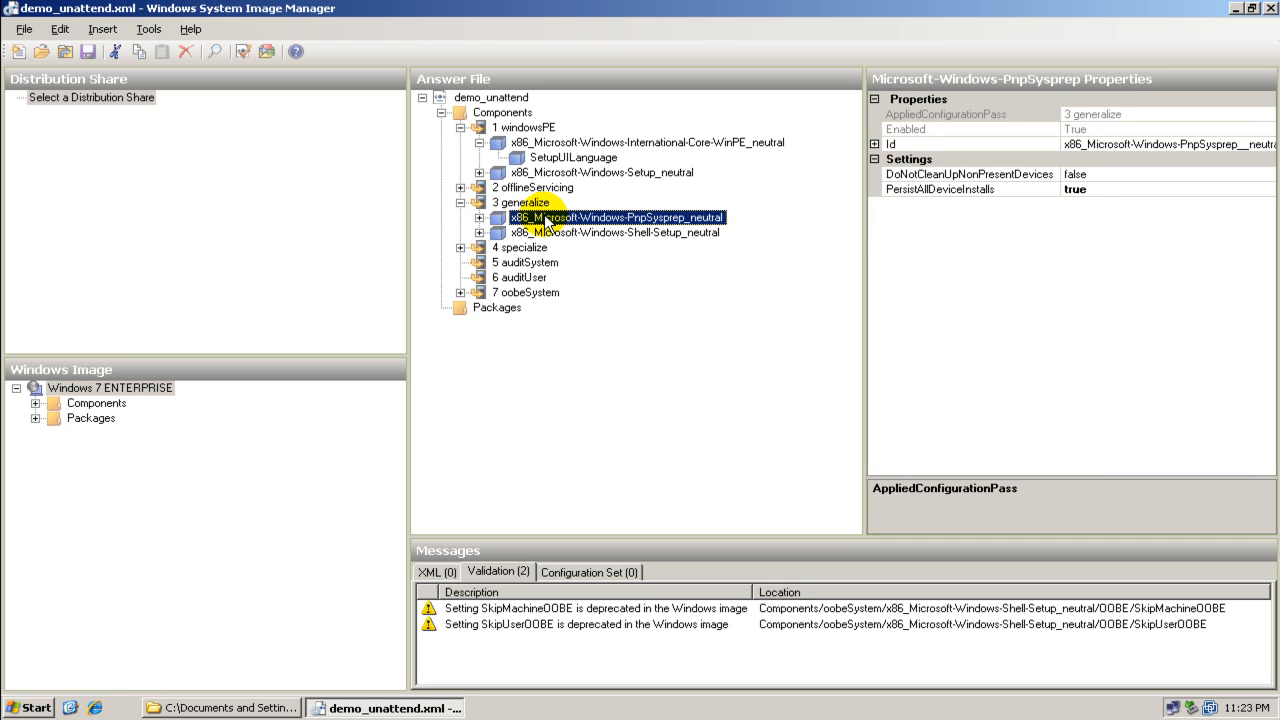
click(538, 232)
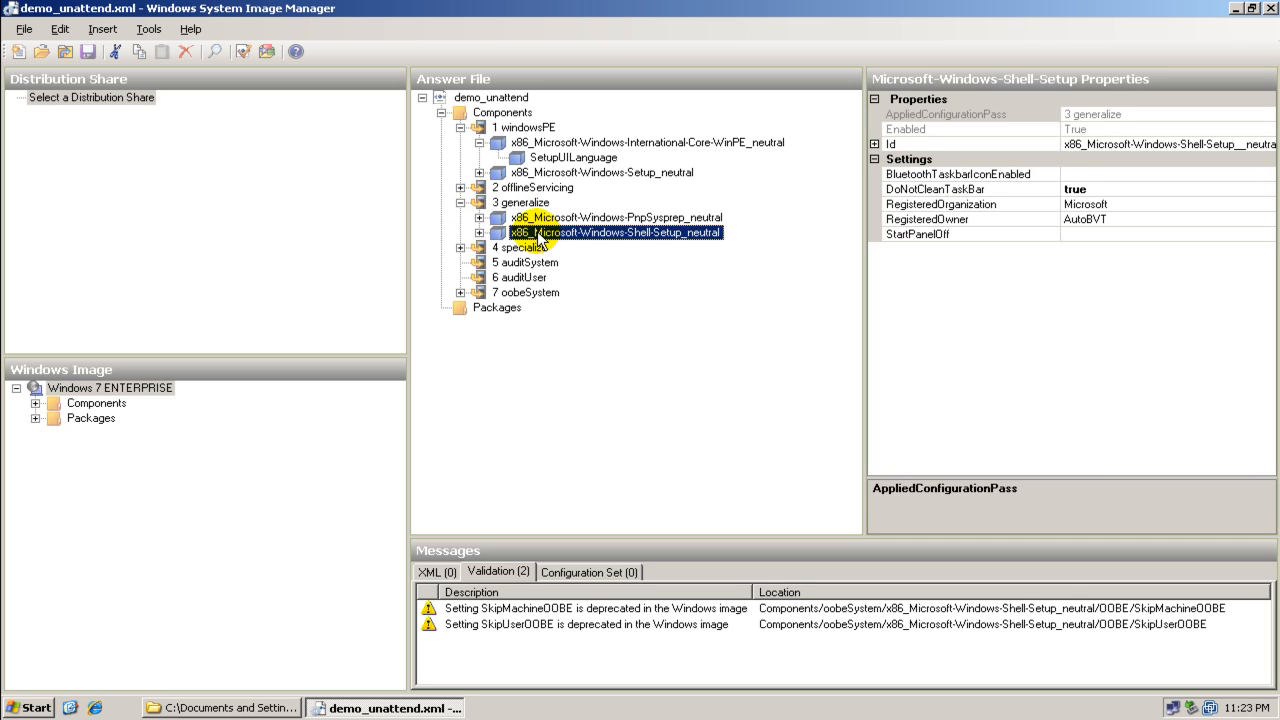
click(538, 217)
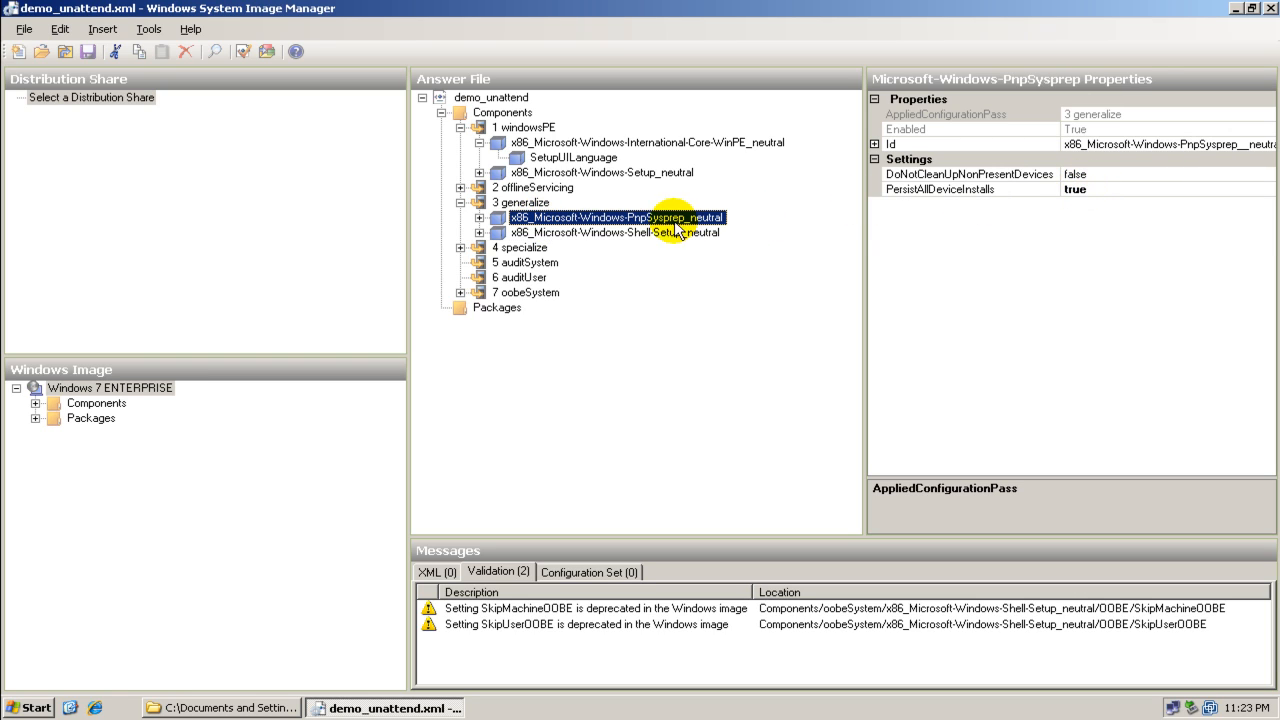
click(489, 216)
click(601, 234)
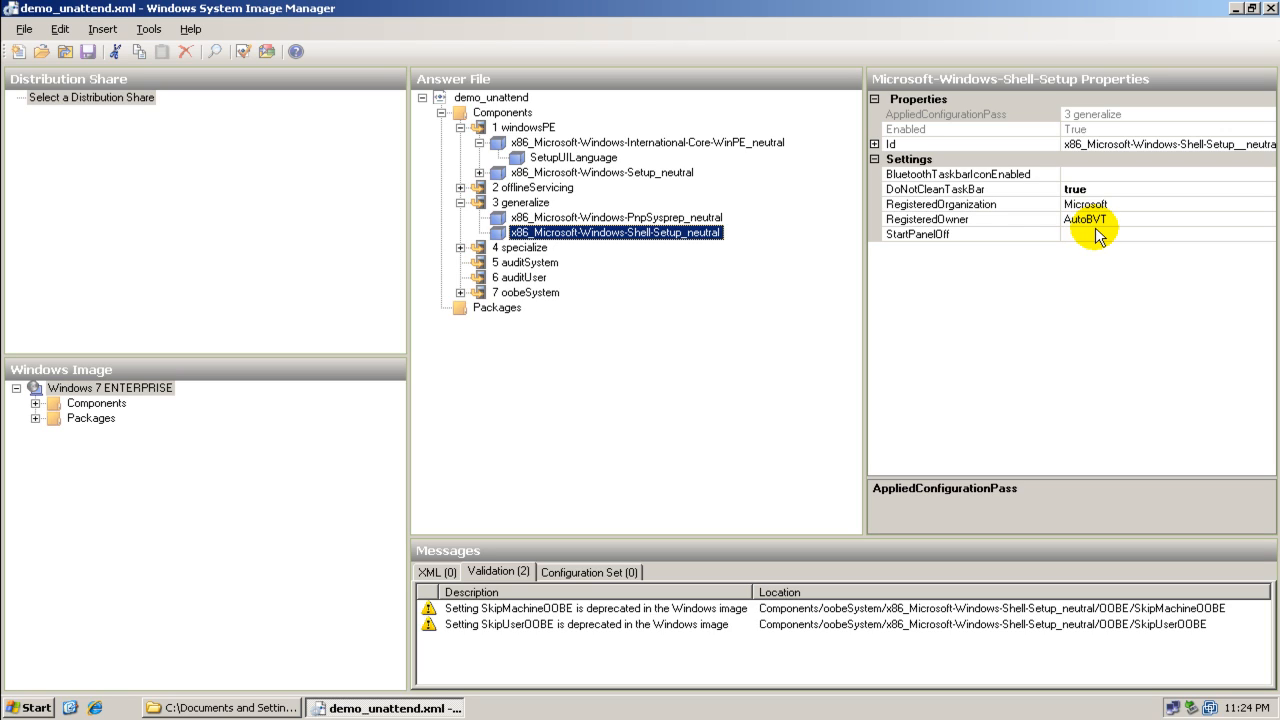
click(460, 202)
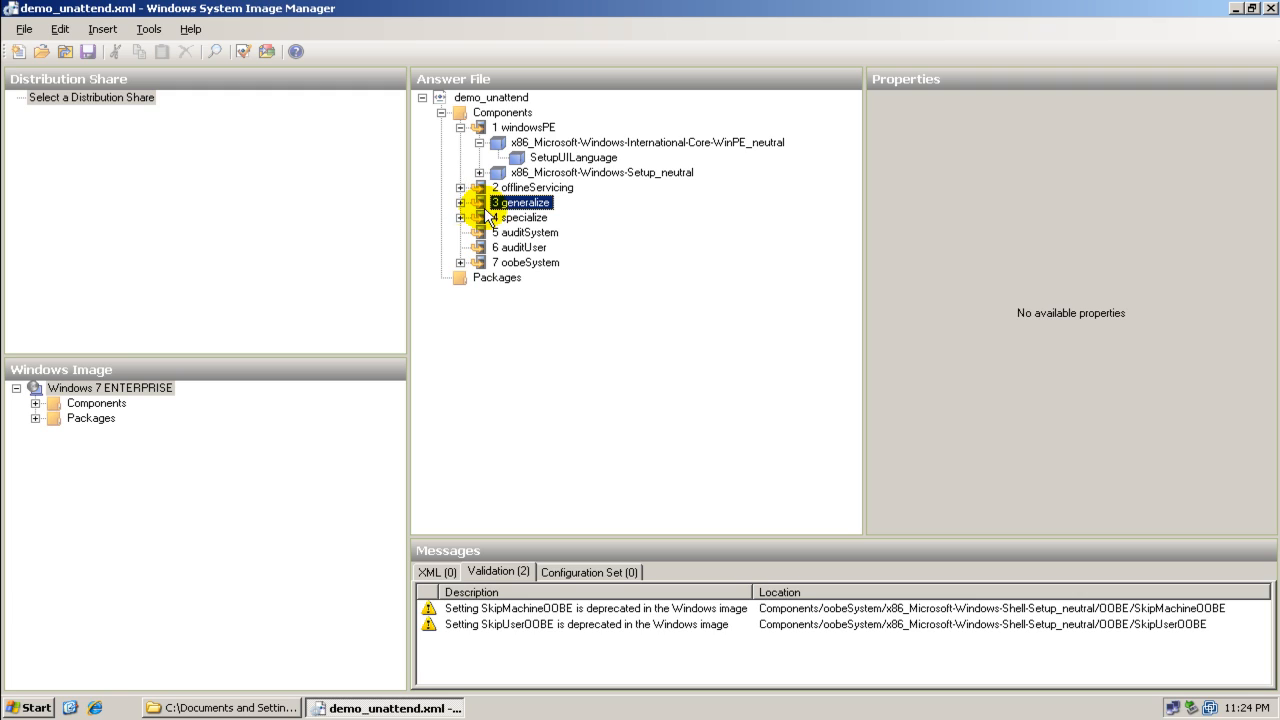
Add the Microsoft-Windows-UnattendedJoin component from the Windows image to the 4 specialize pass
click(495, 217)
click(460, 217)
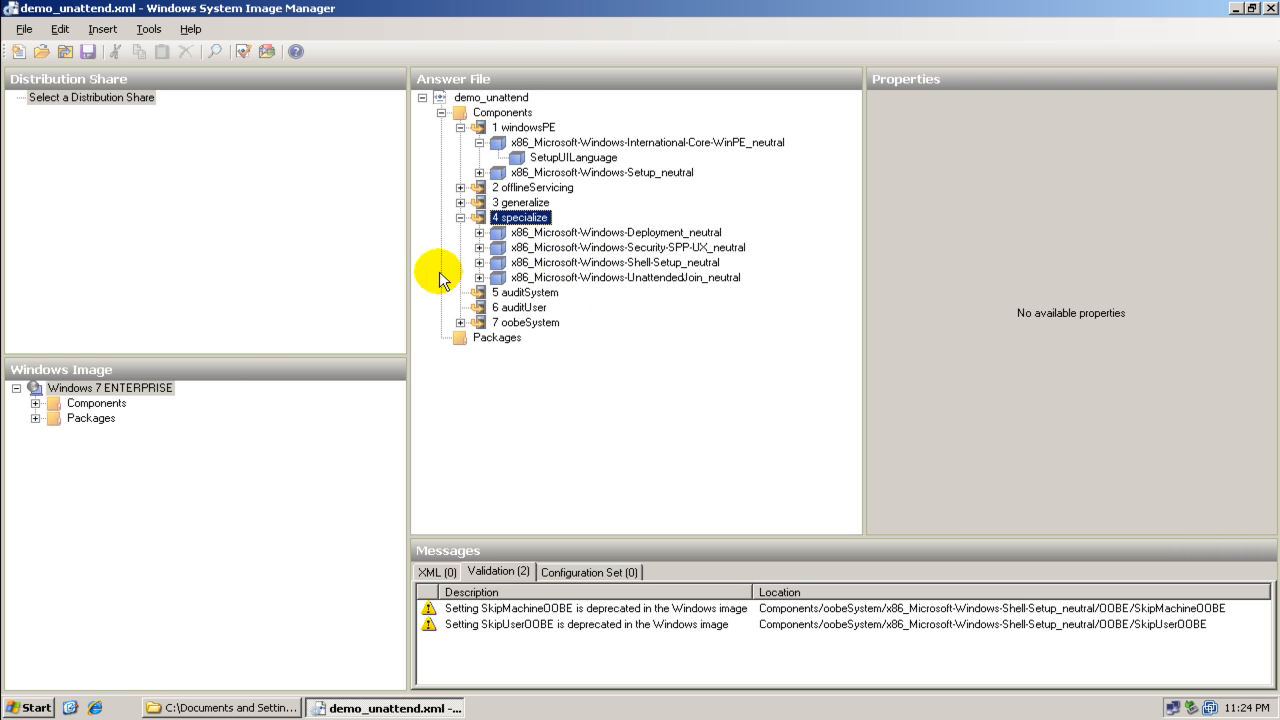
click(35, 403)
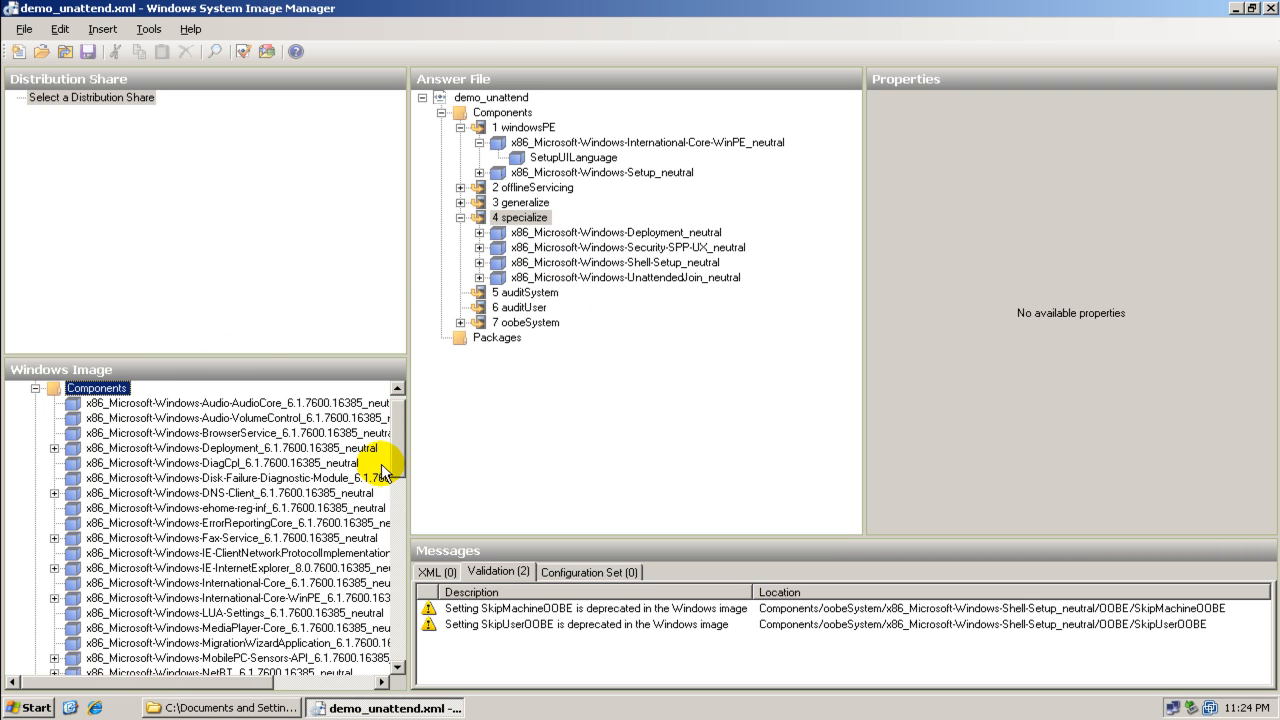
drag(403, 445, 404, 634)
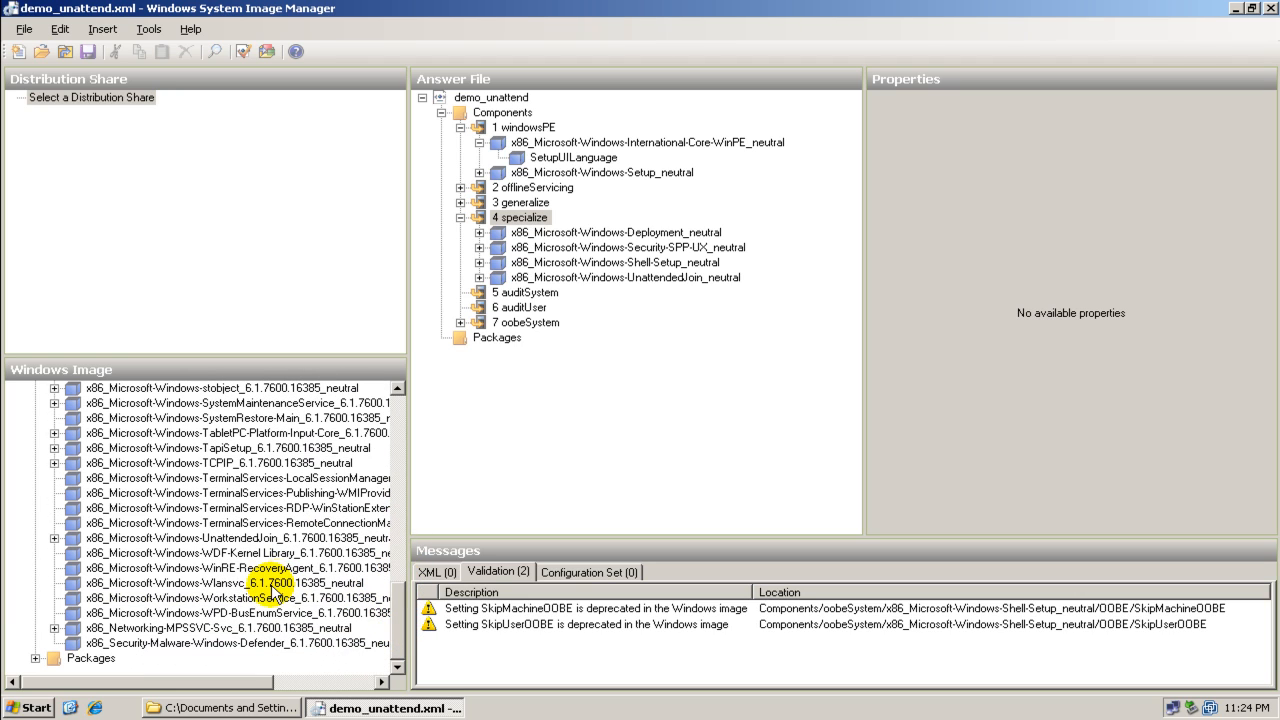
click(240, 540)
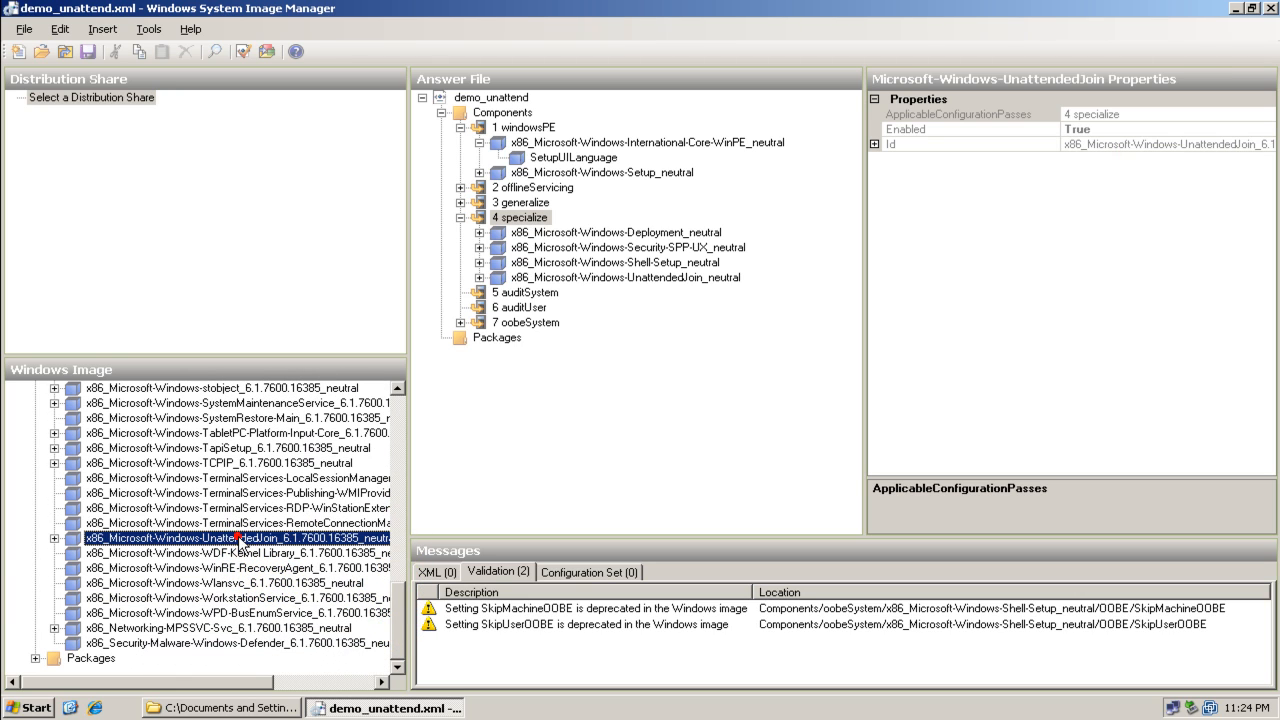
click(54, 538)
click(120, 553)
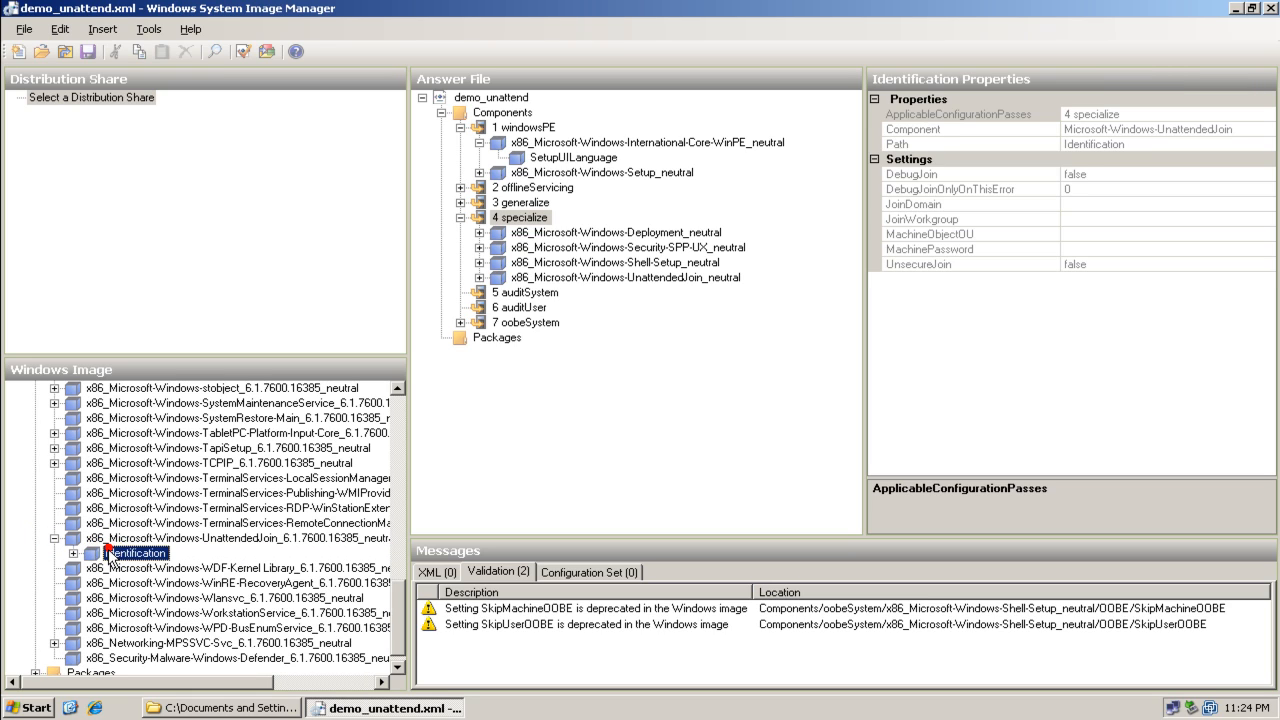
click(117, 543)
right_click(117, 544)
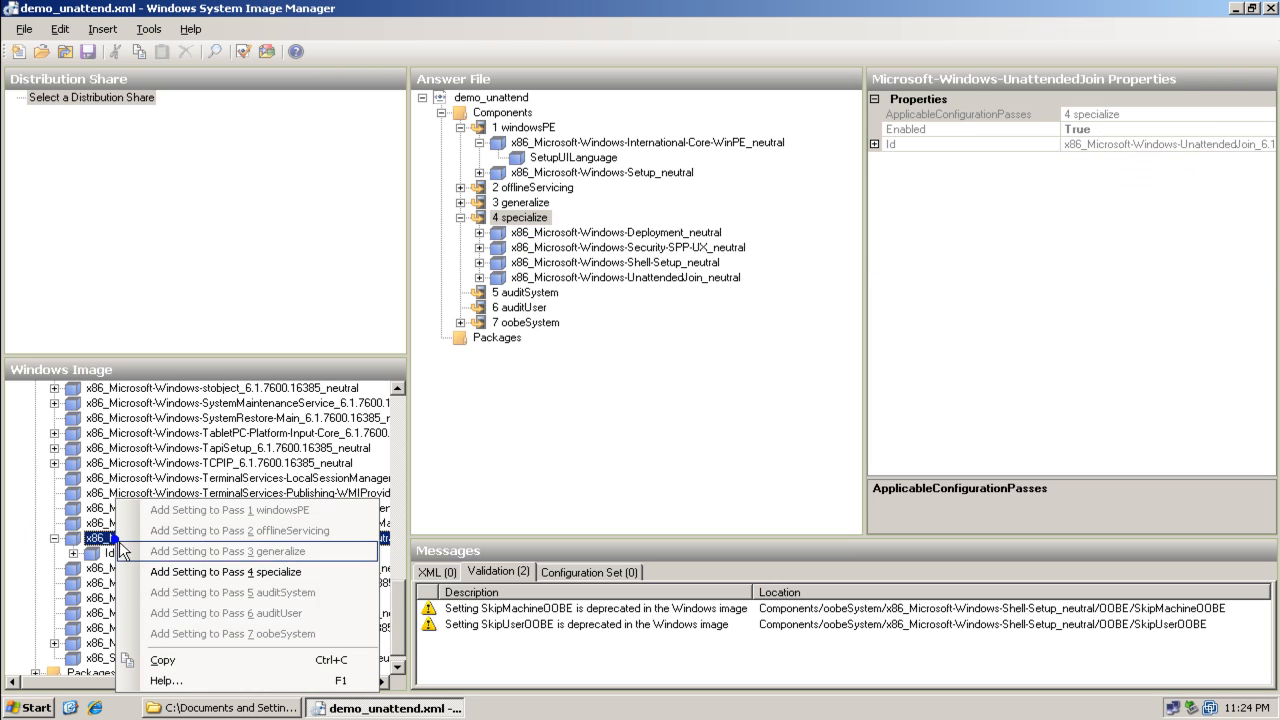
click(166, 572)
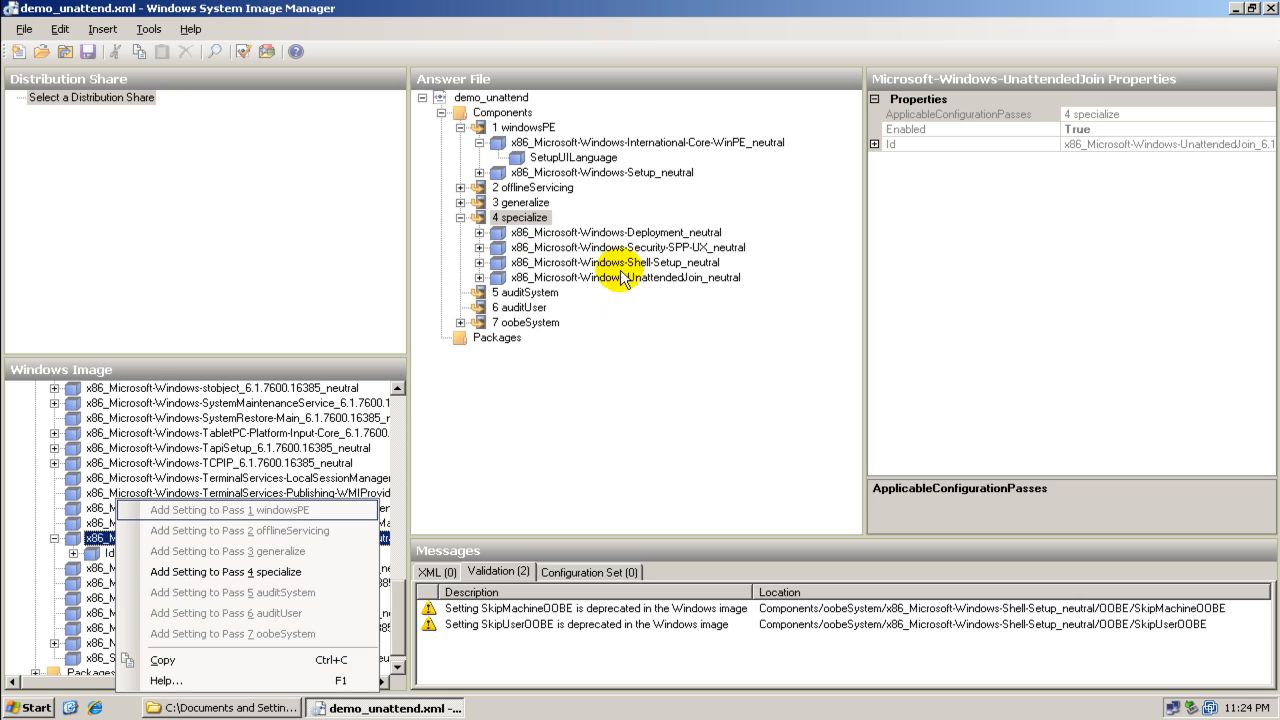
Inspect the Deployment ExtendOSPartition and Security-SPP-UX settings in the specialize pass
click(620, 233)
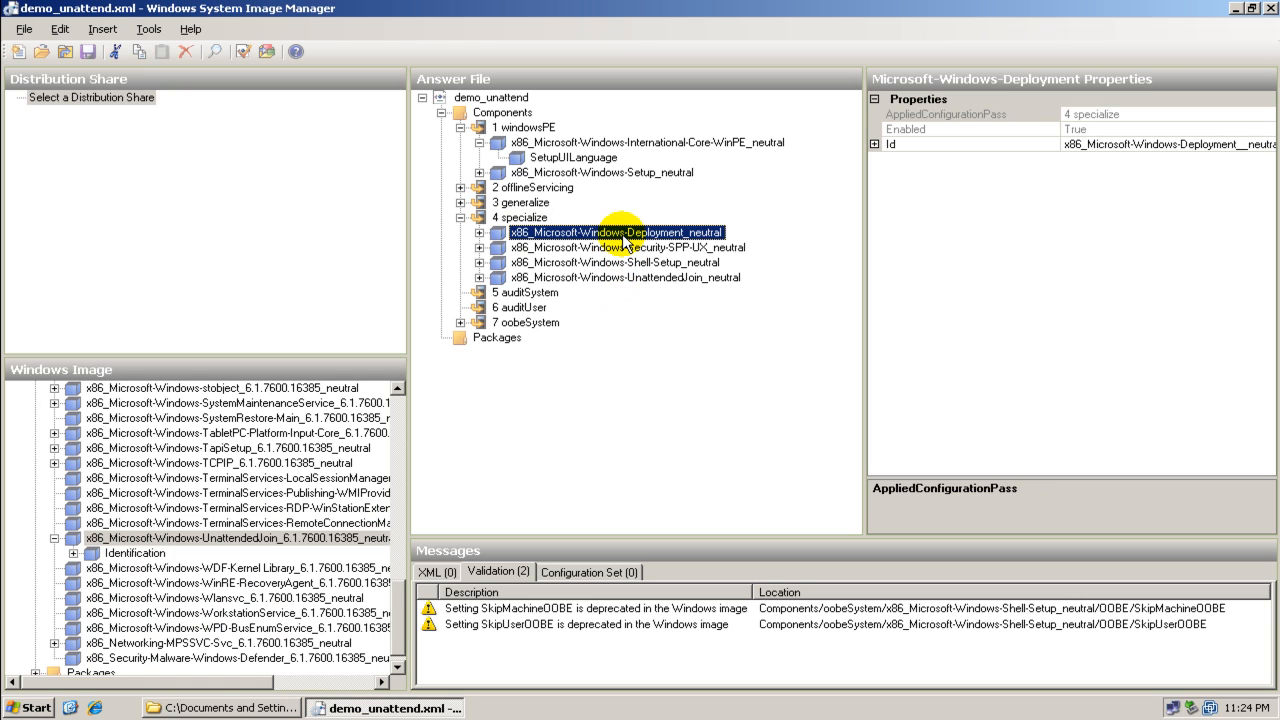
click(479, 232)
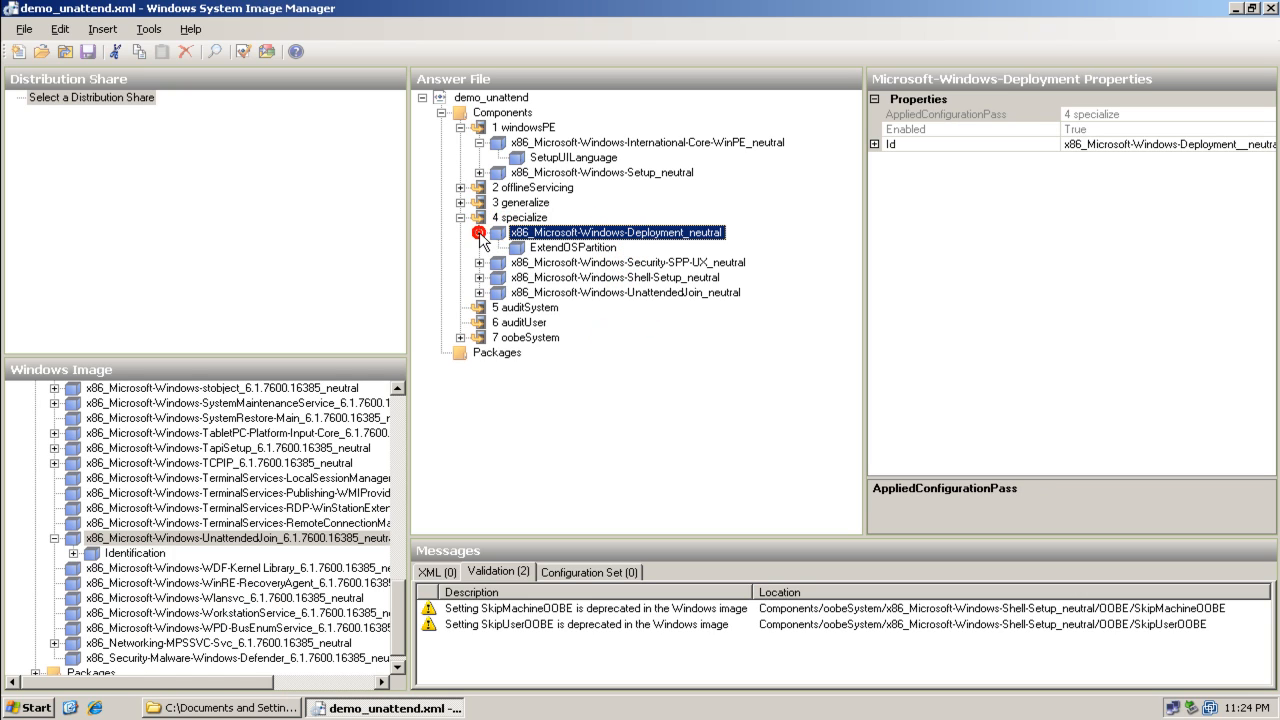
click(518, 248)
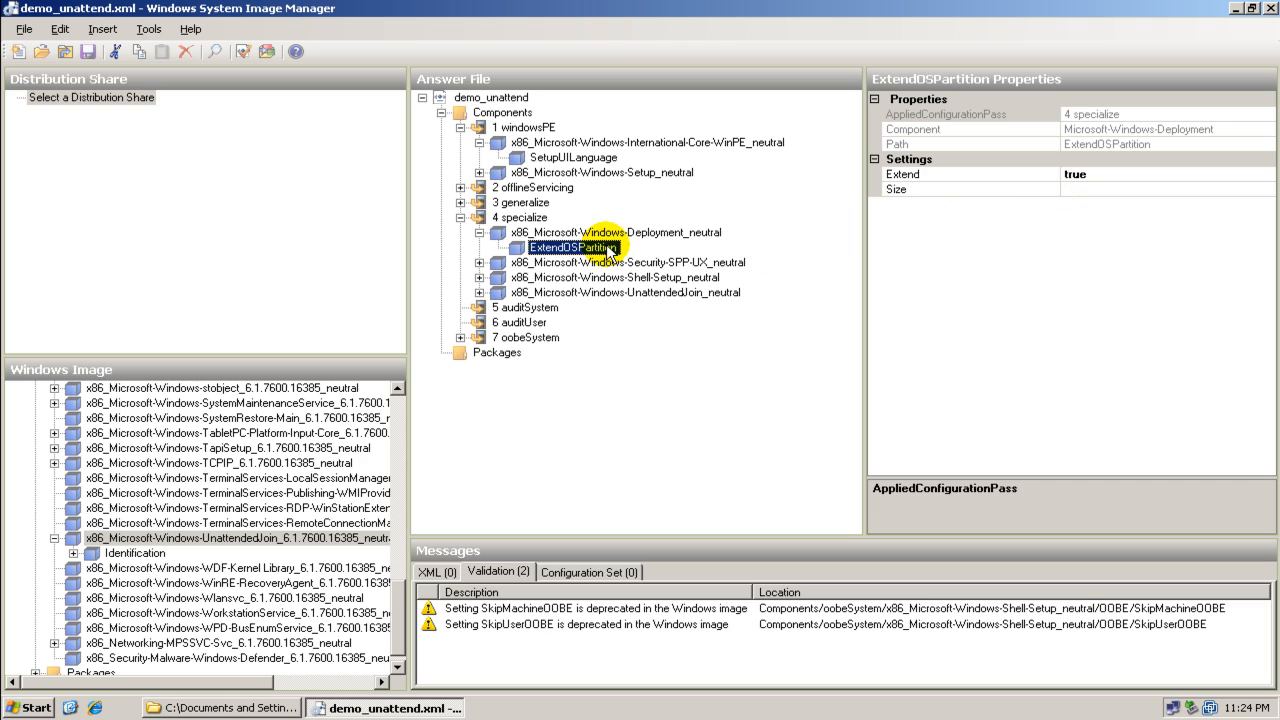
click(553, 264)
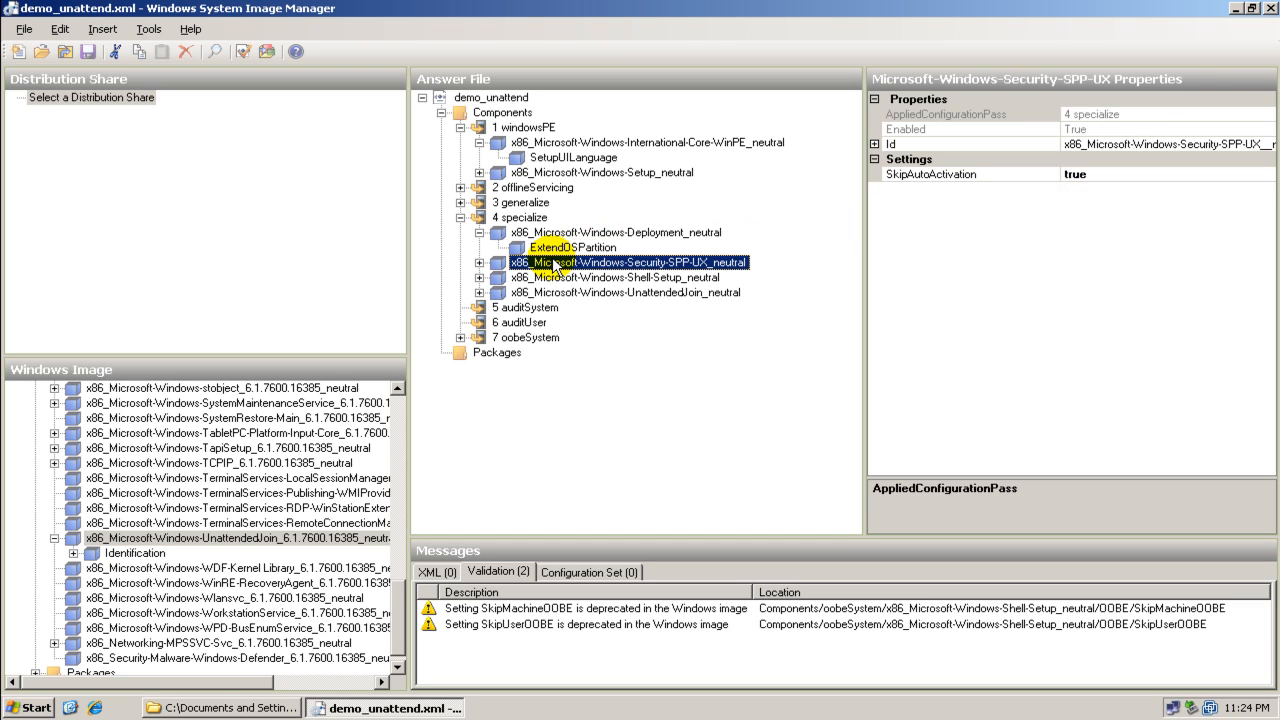
click(479, 262)
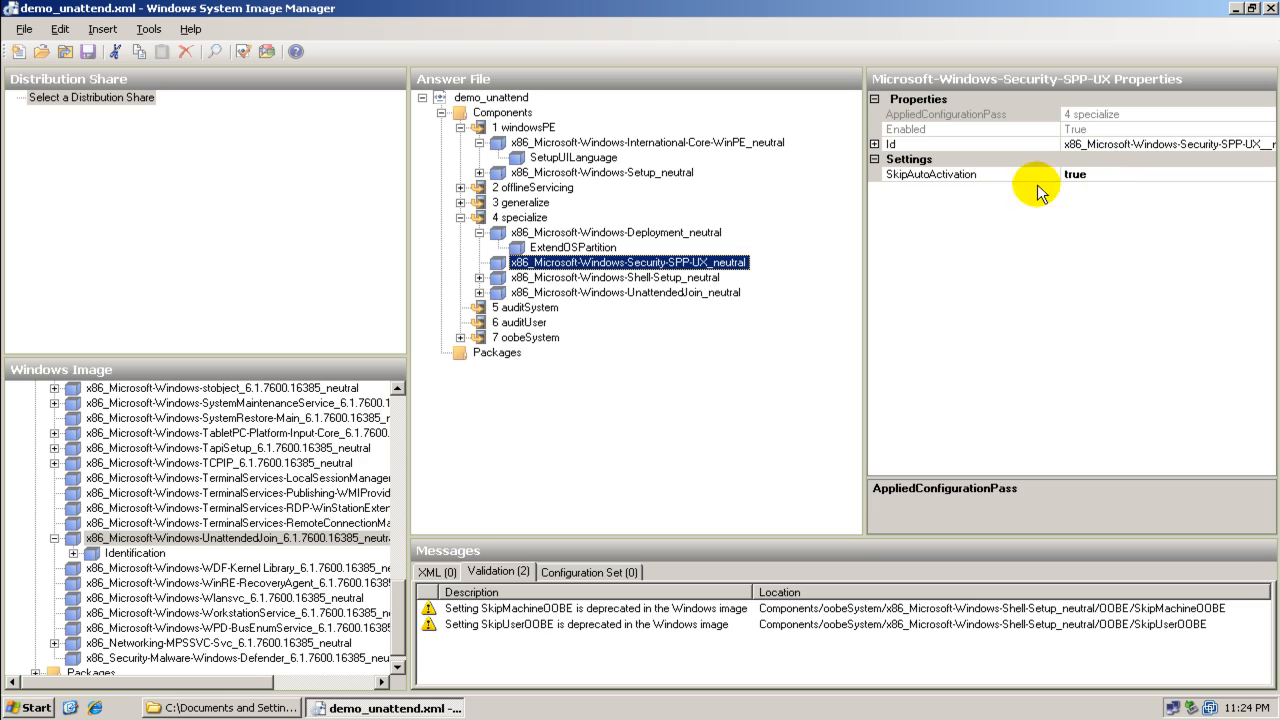
click(548, 281)
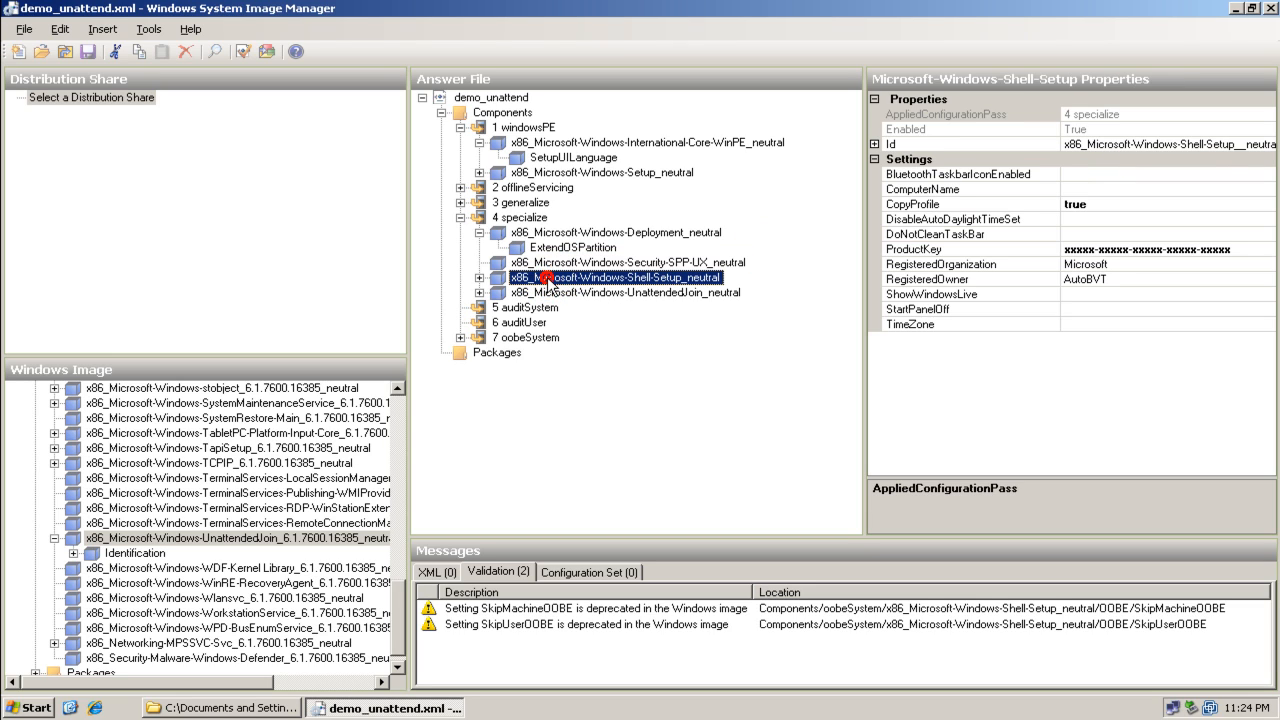
Expand the Shell-Setup component in specialize and inspect its AutoLogon and Password settings
click(479, 278)
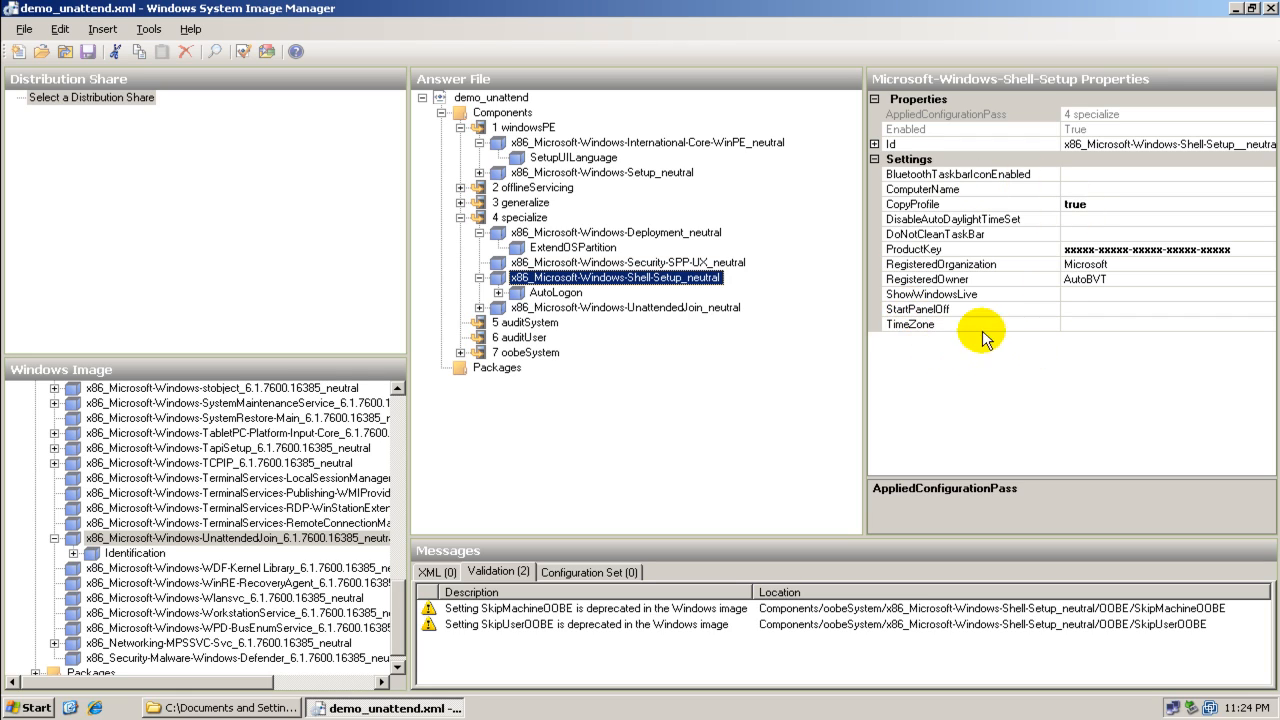
click(549, 298)
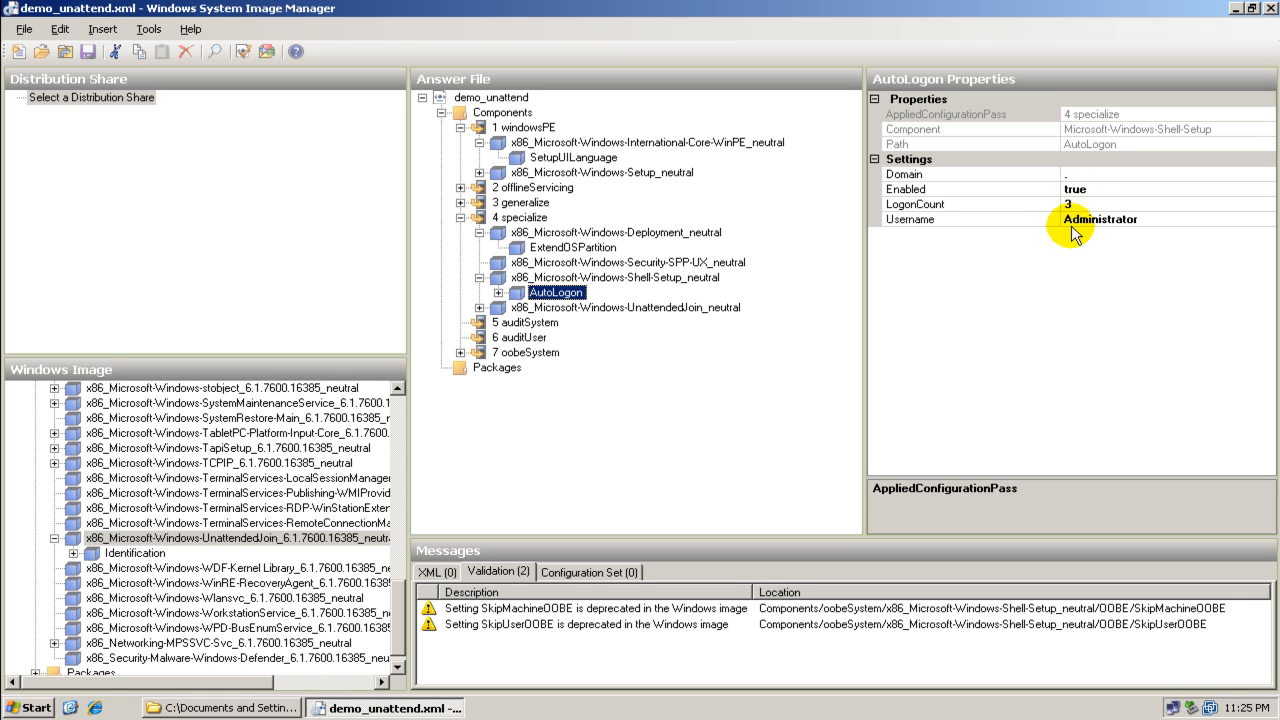
click(498, 292)
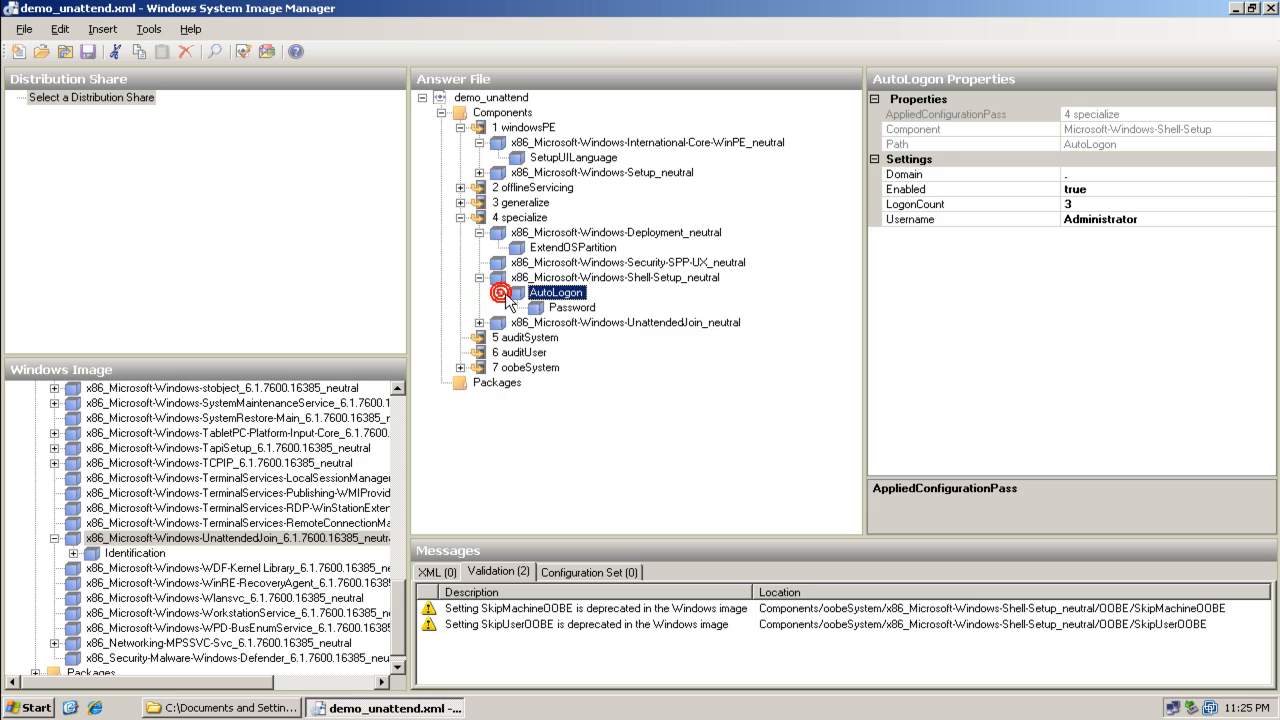
click(545, 308)
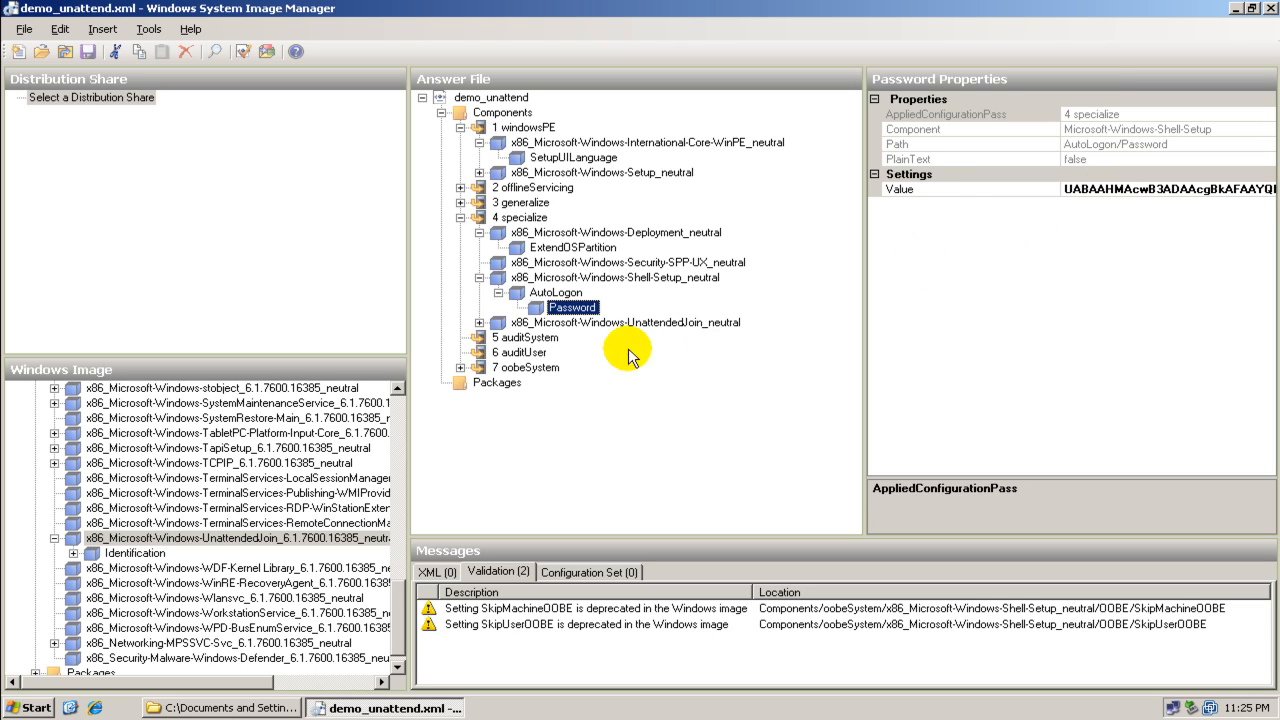
click(498, 324)
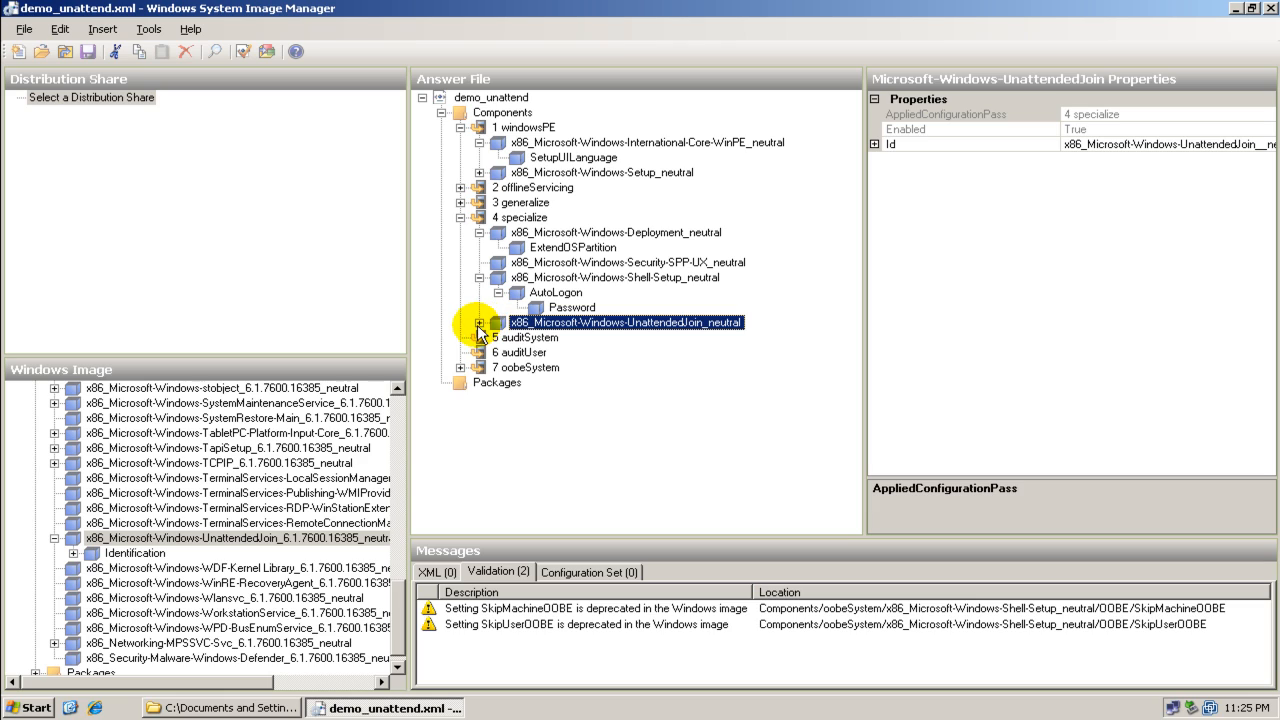
Expand UnattendedJoin to inspect its Identification and Credentials settings, then review the auditSystem and auditUser passes
click(479, 323)
click(548, 338)
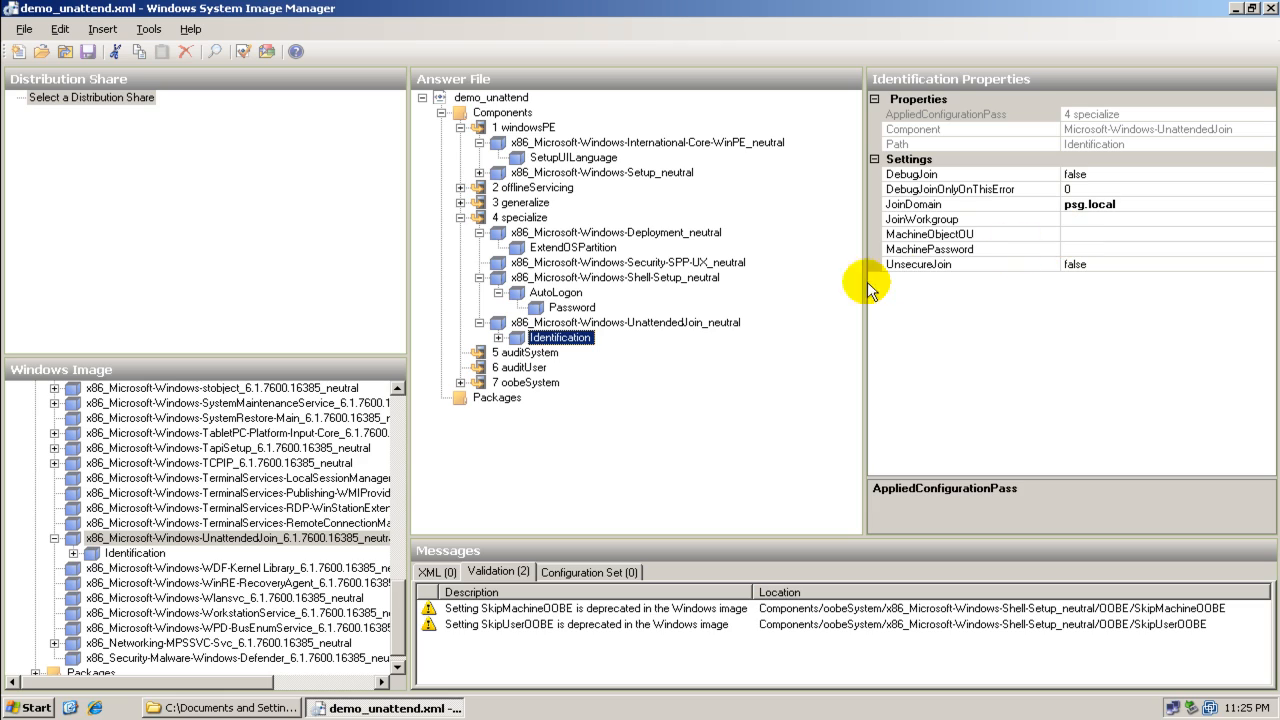
click(498, 337)
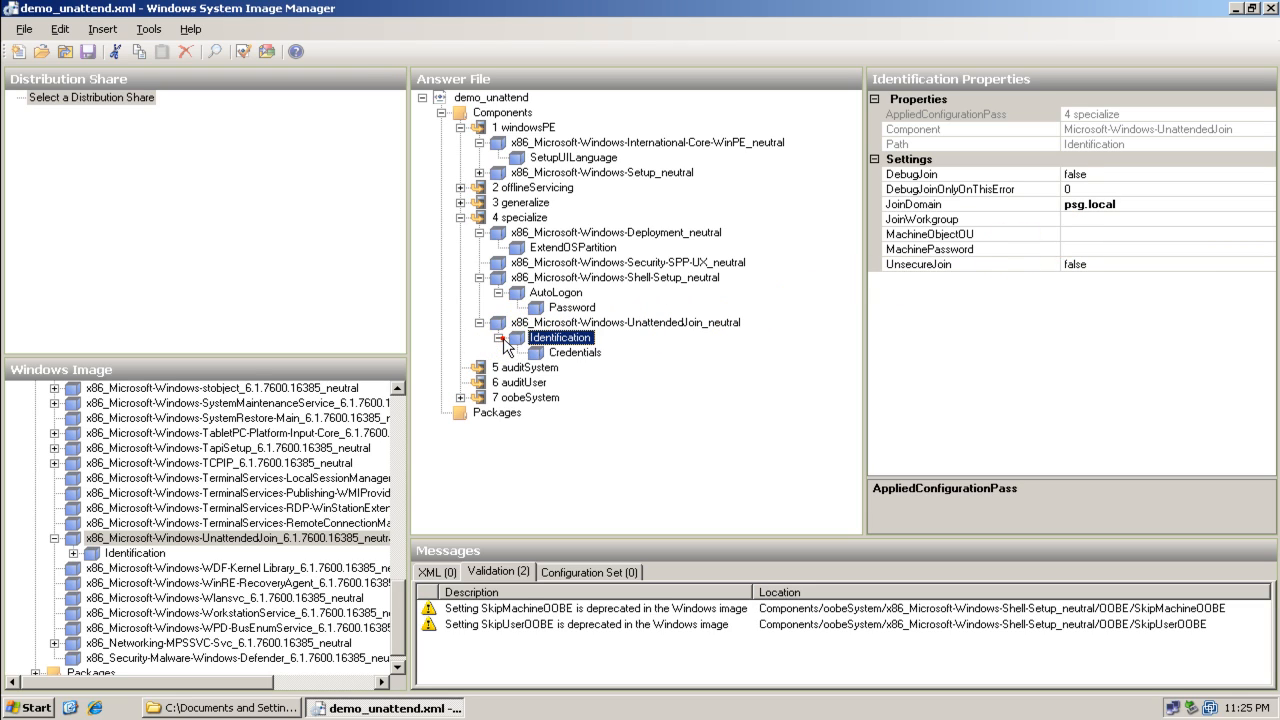
click(537, 354)
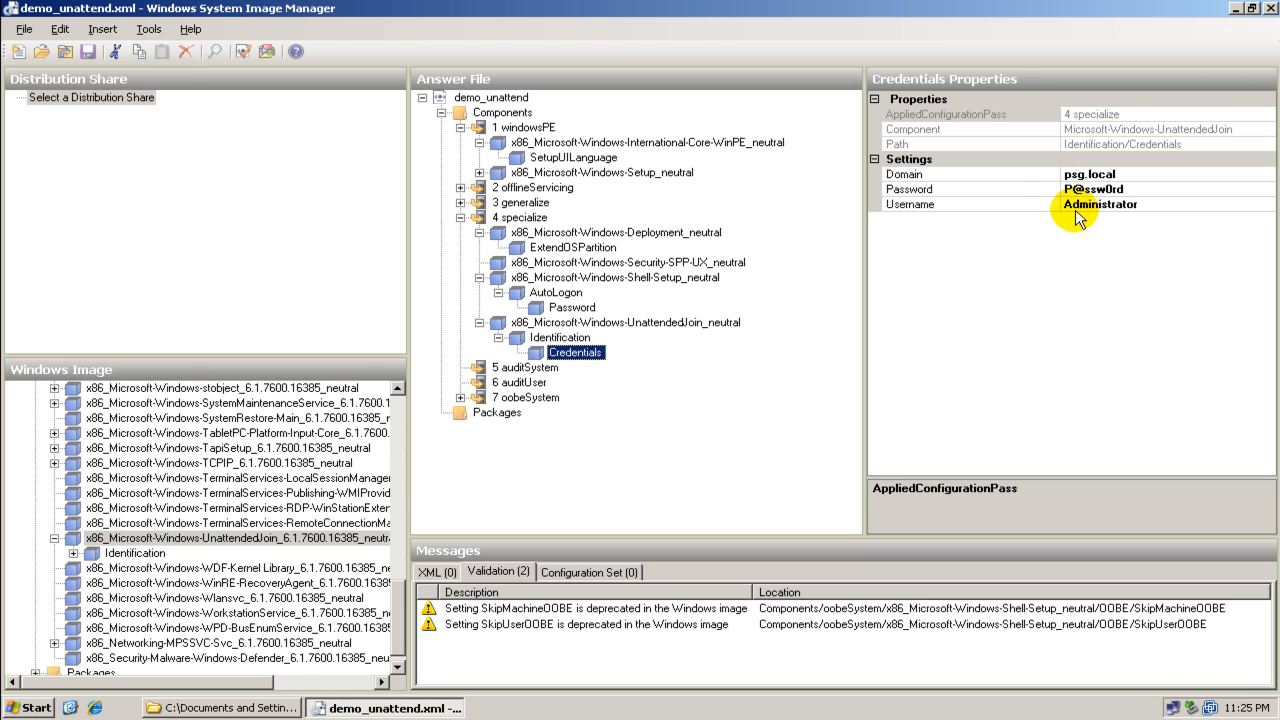
click(530, 369)
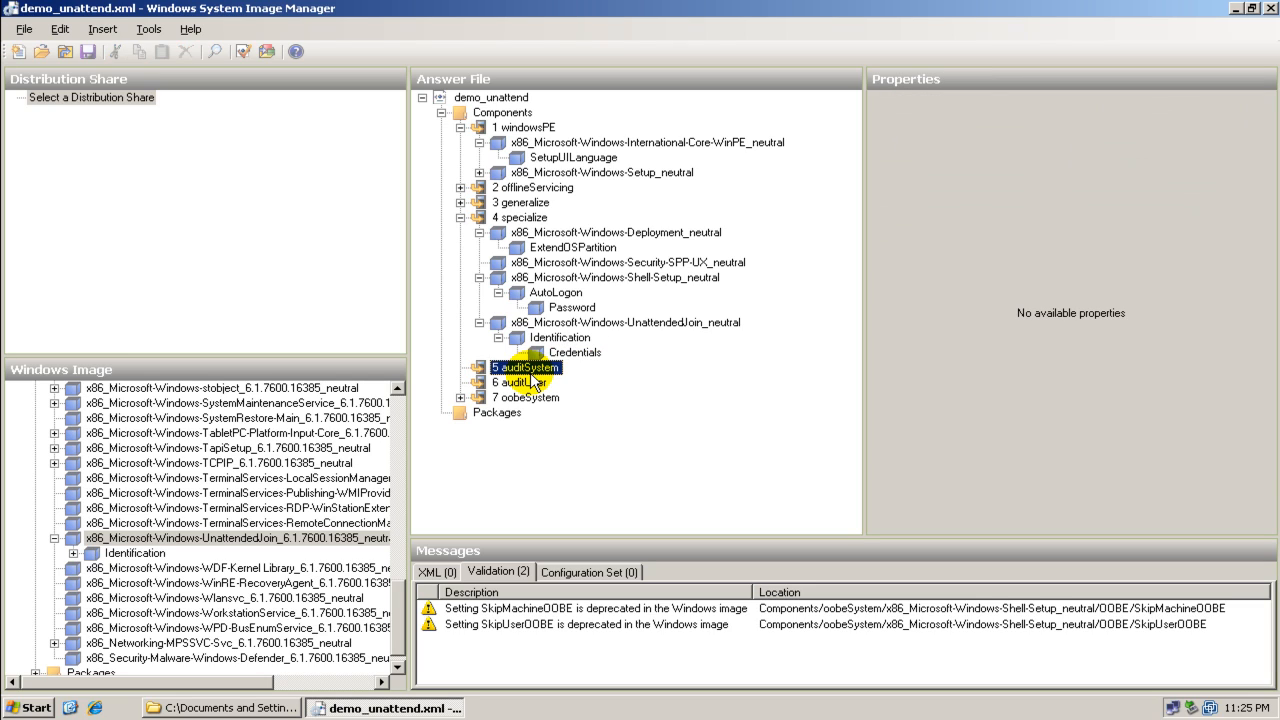
click(530, 383)
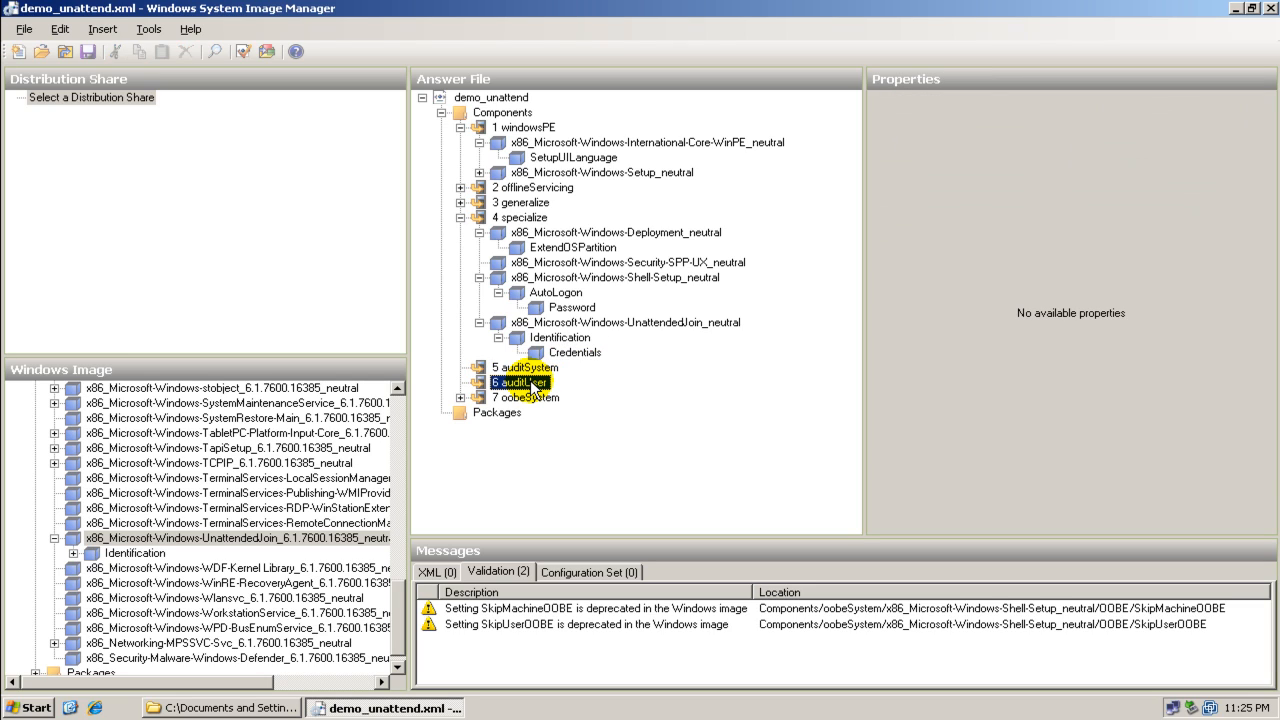
Expand the 7 oobeSystem pass, inspect the International-Core locale settings, and expand its Shell-Setup component
click(510, 397)
click(460, 397)
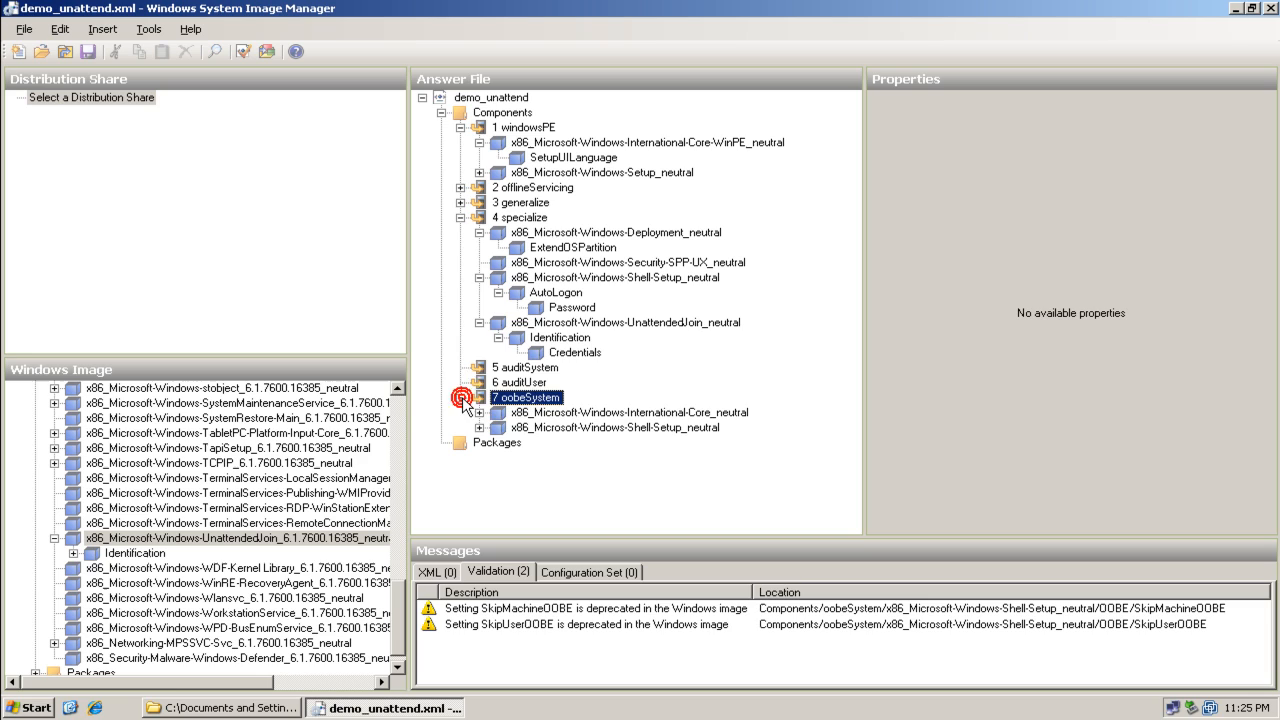
click(518, 414)
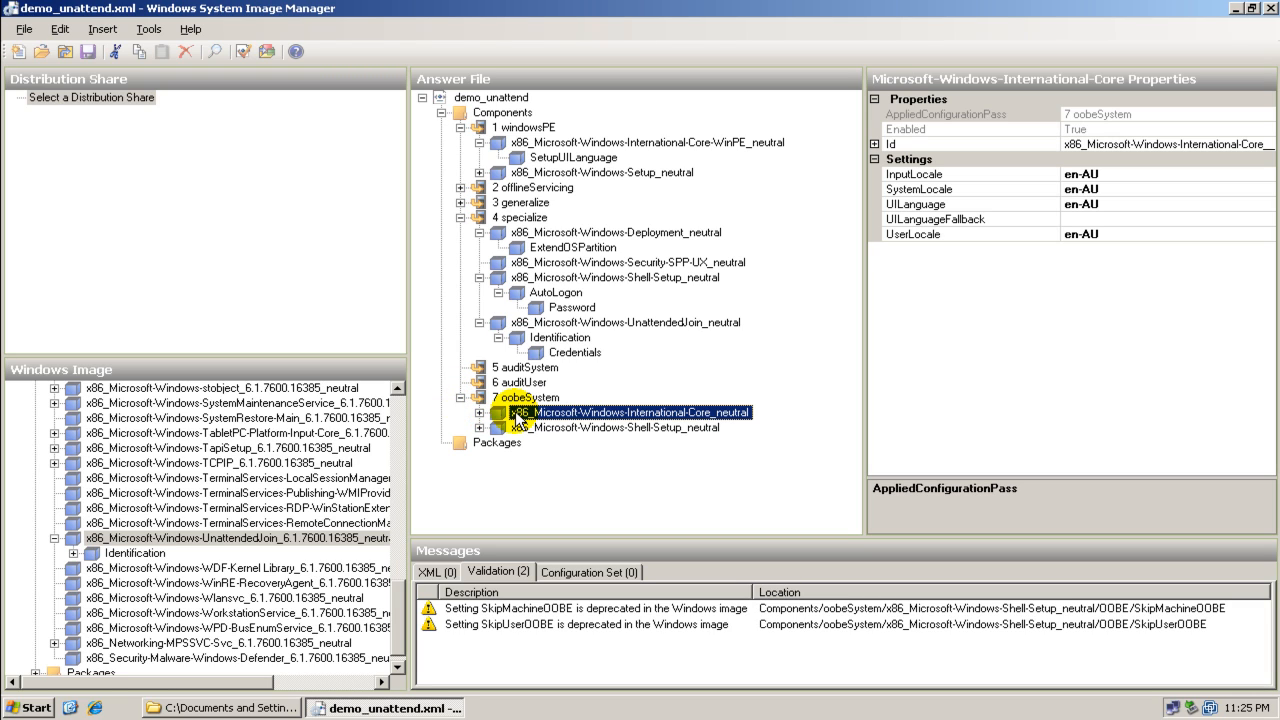
click(479, 412)
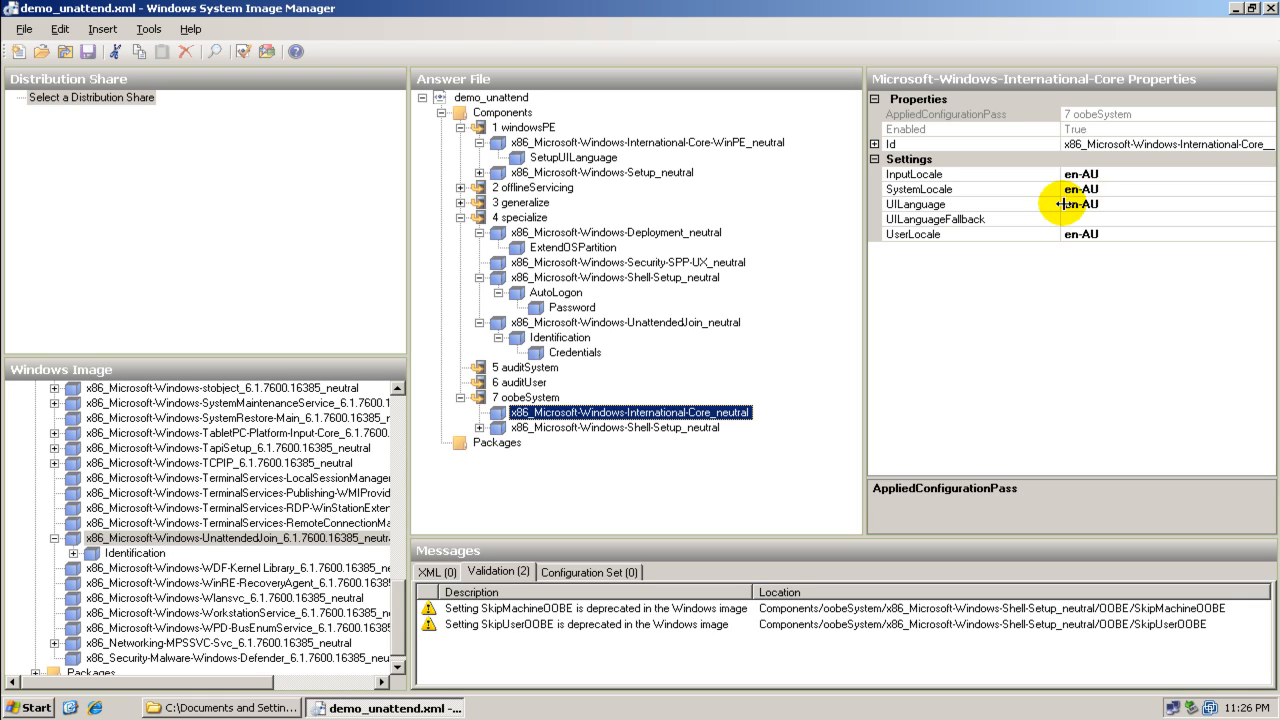
click(481, 431)
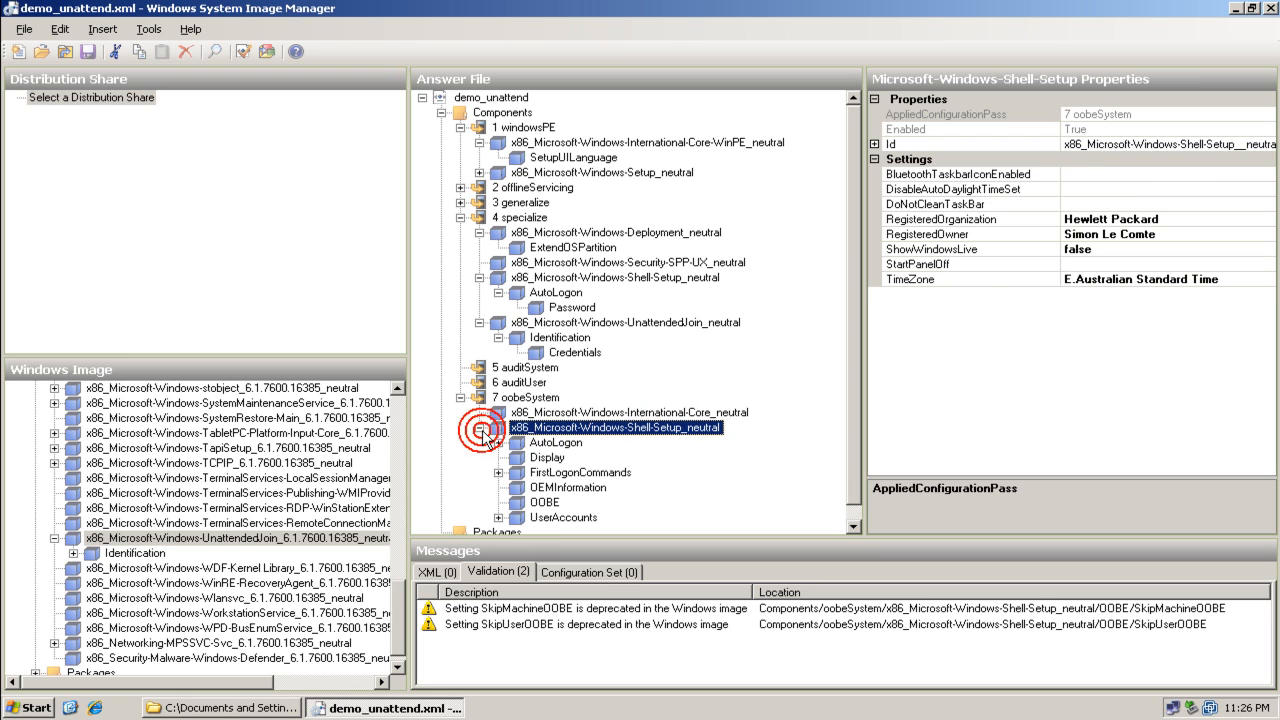
Inspect the oobeSystem Shell-Setup AutoLogon settings and its nested Password setting
scroll(628, 450, down, 1)
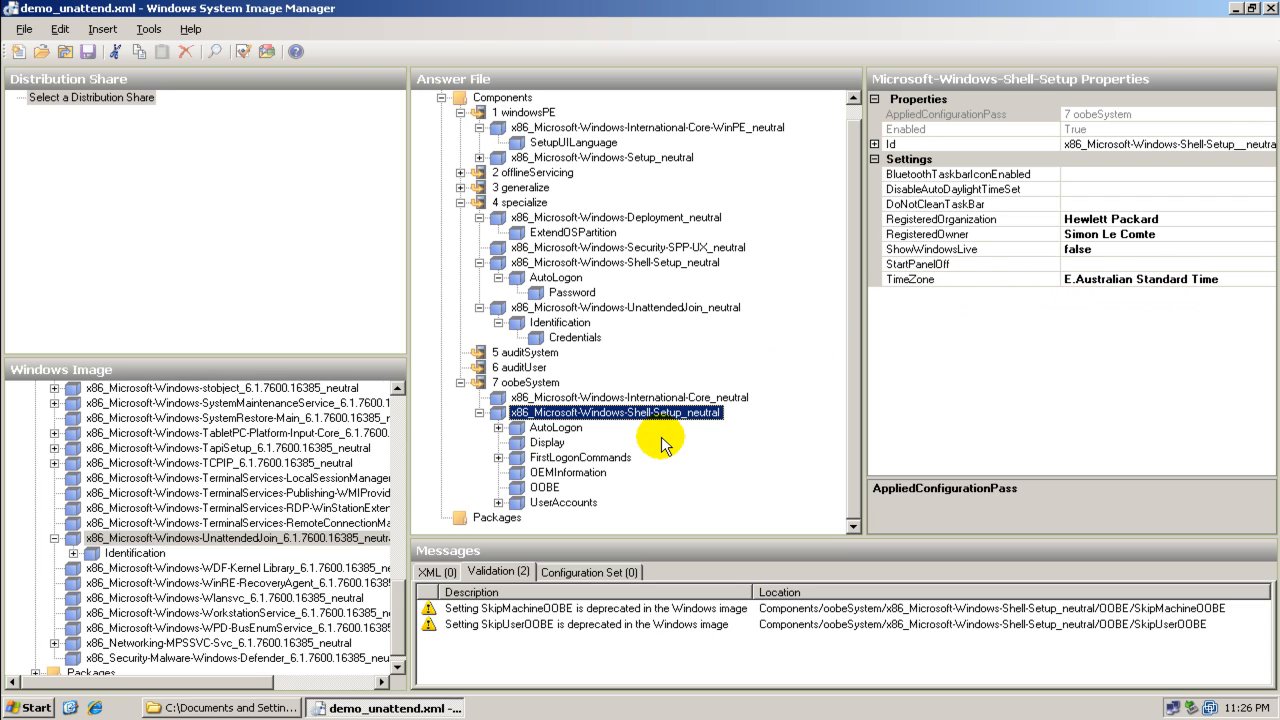
click(555, 428)
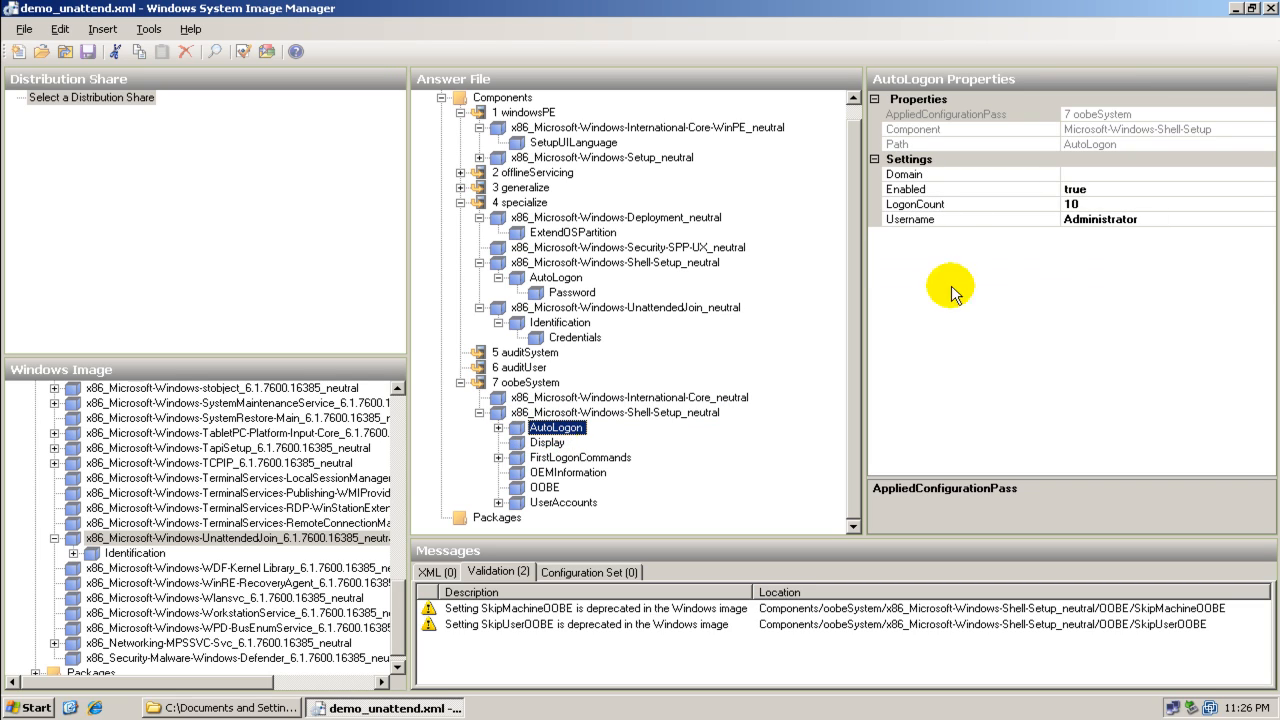
click(498, 428)
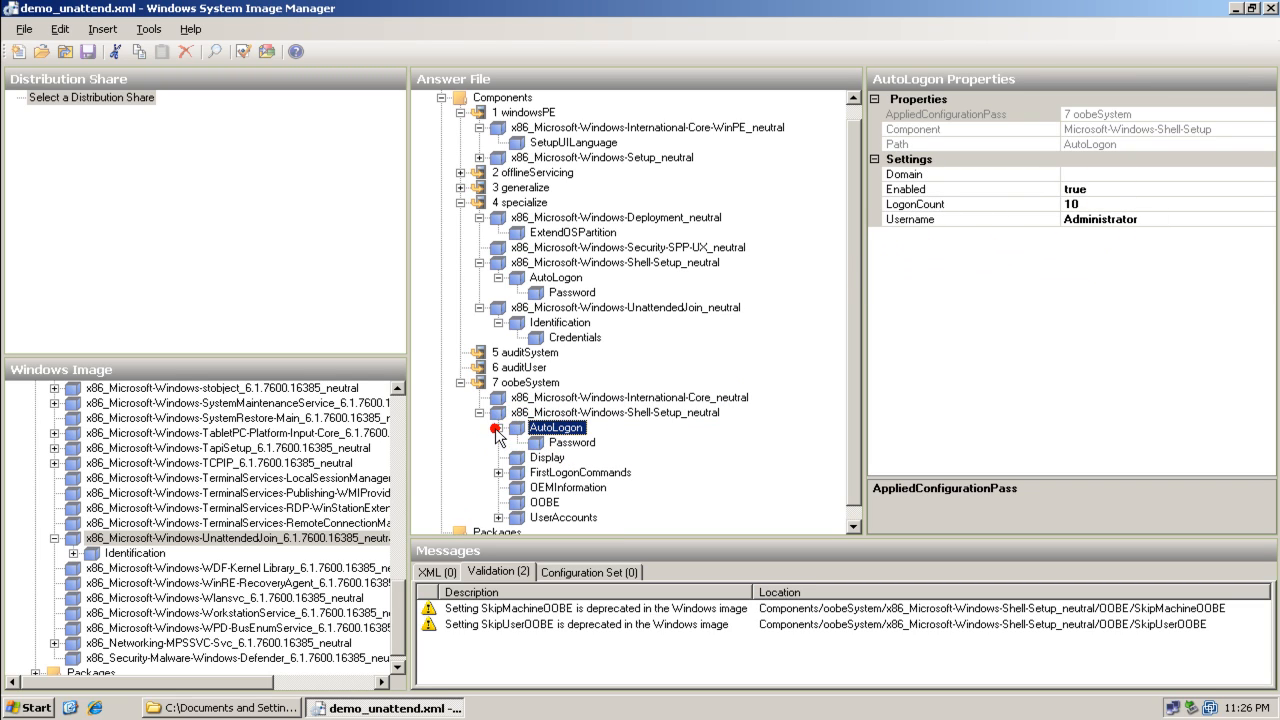
click(549, 443)
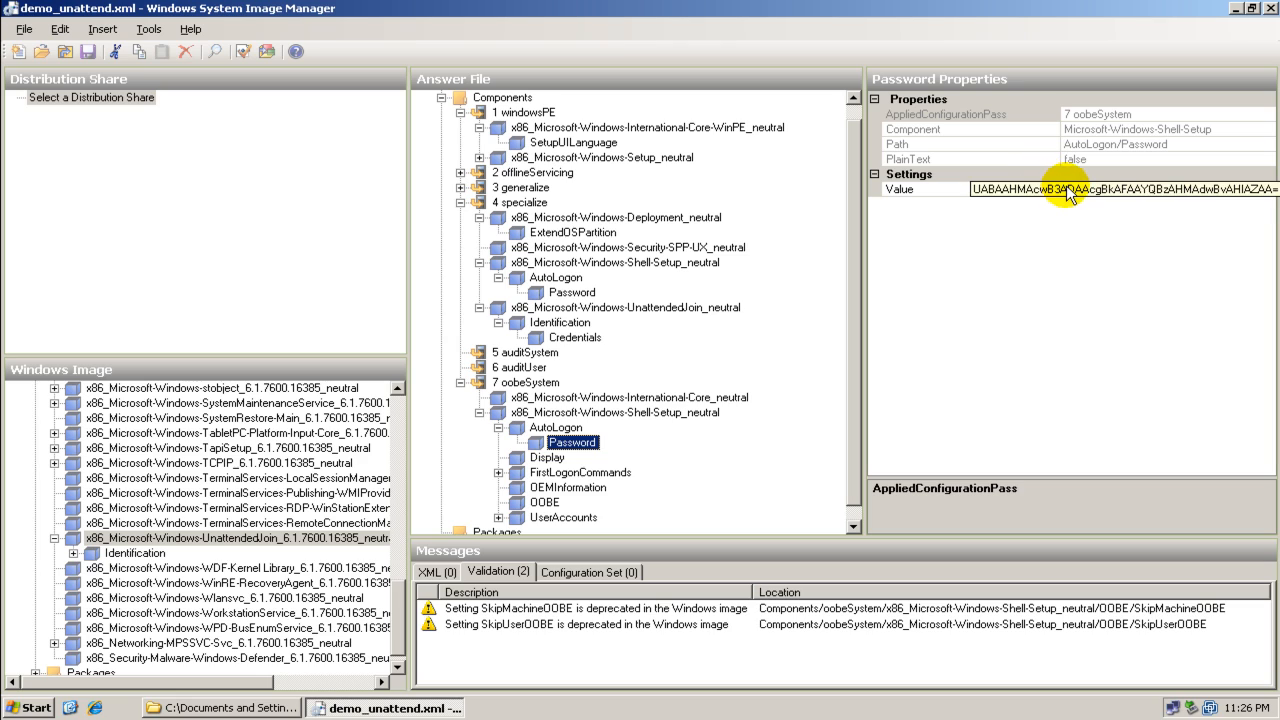
scroll(859, 441, down, 1)
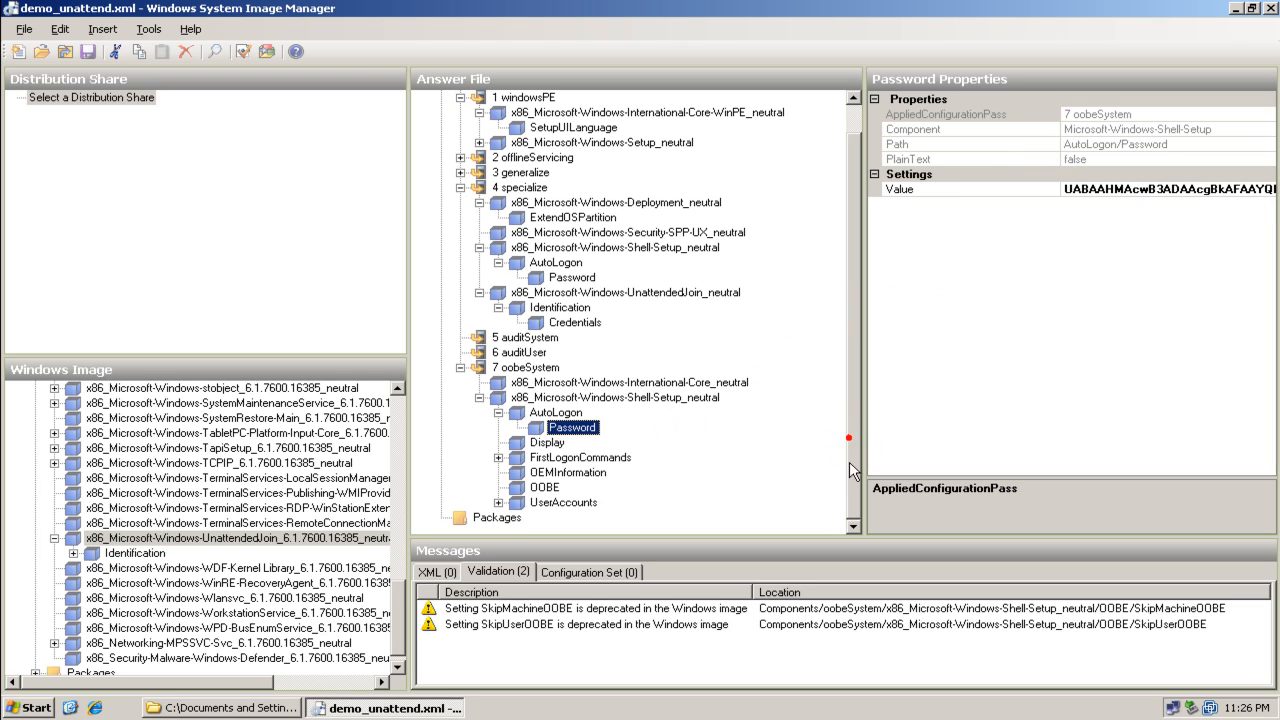
Review the Display, FirstLogonCommands synchronous command, OEMInformation and OOBE settings of the oobeSystem Shell-Setup component
click(535, 445)
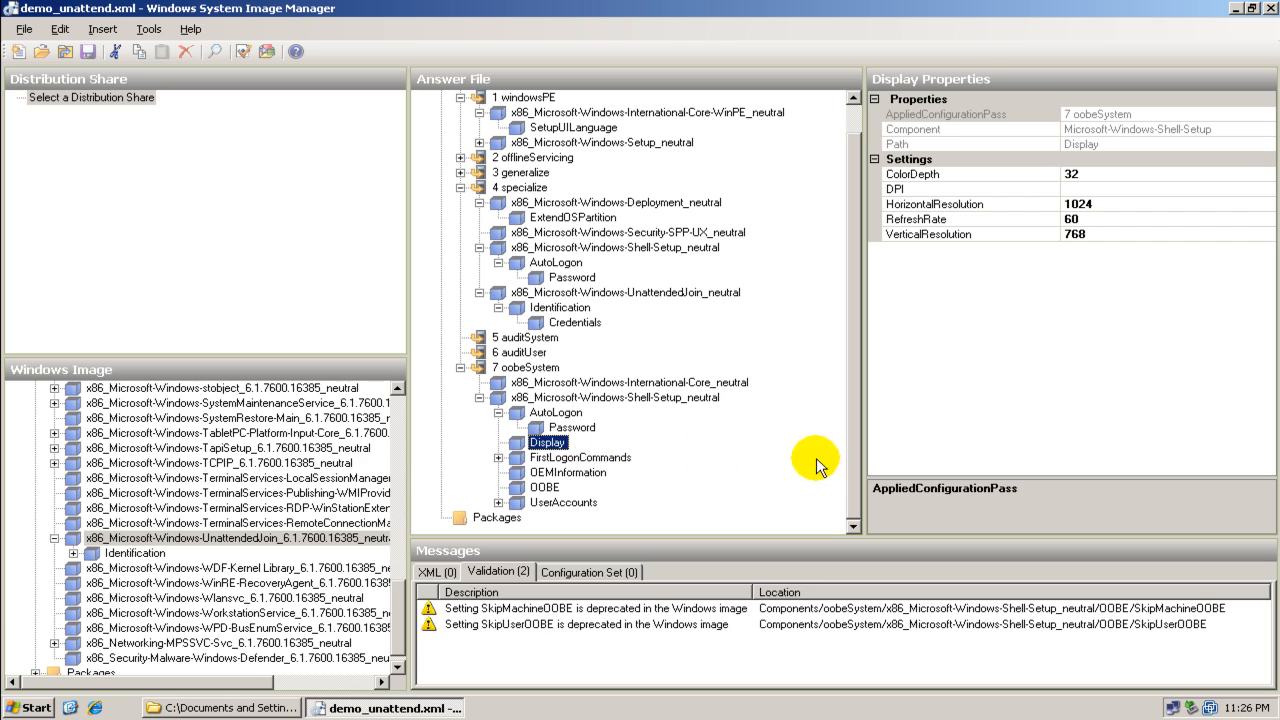
click(577, 460)
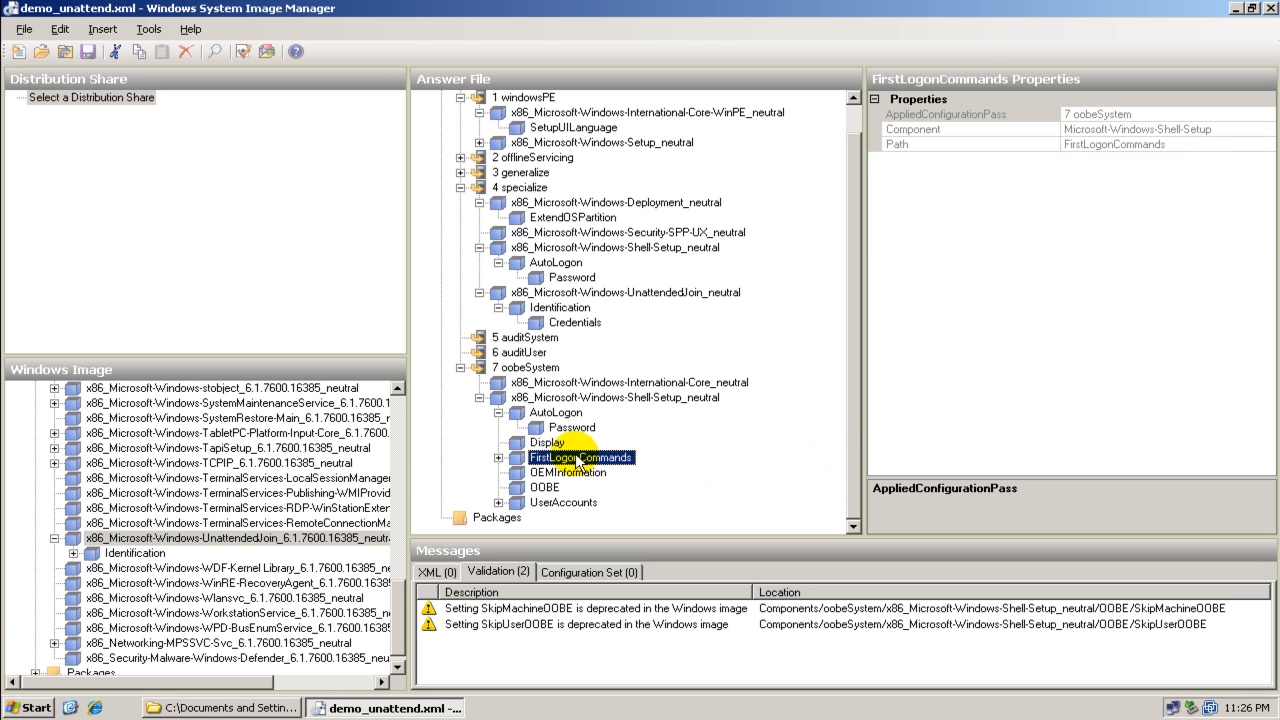
click(498, 457)
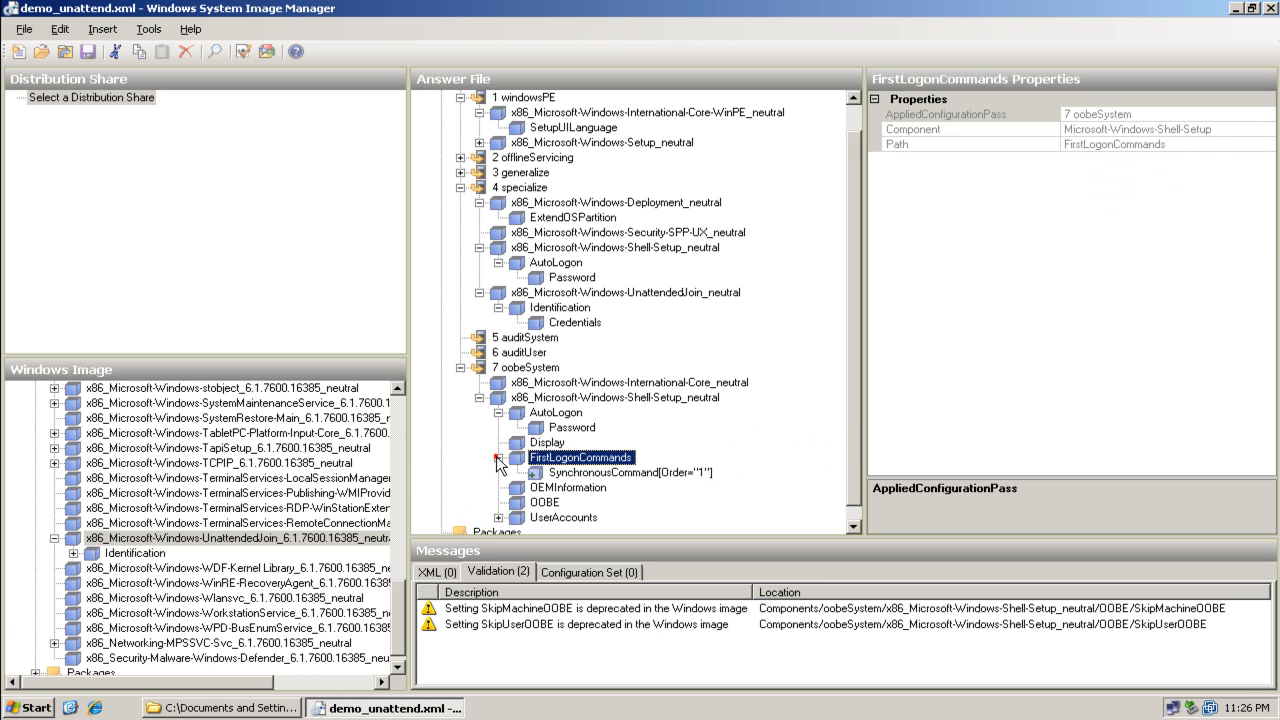
click(557, 474)
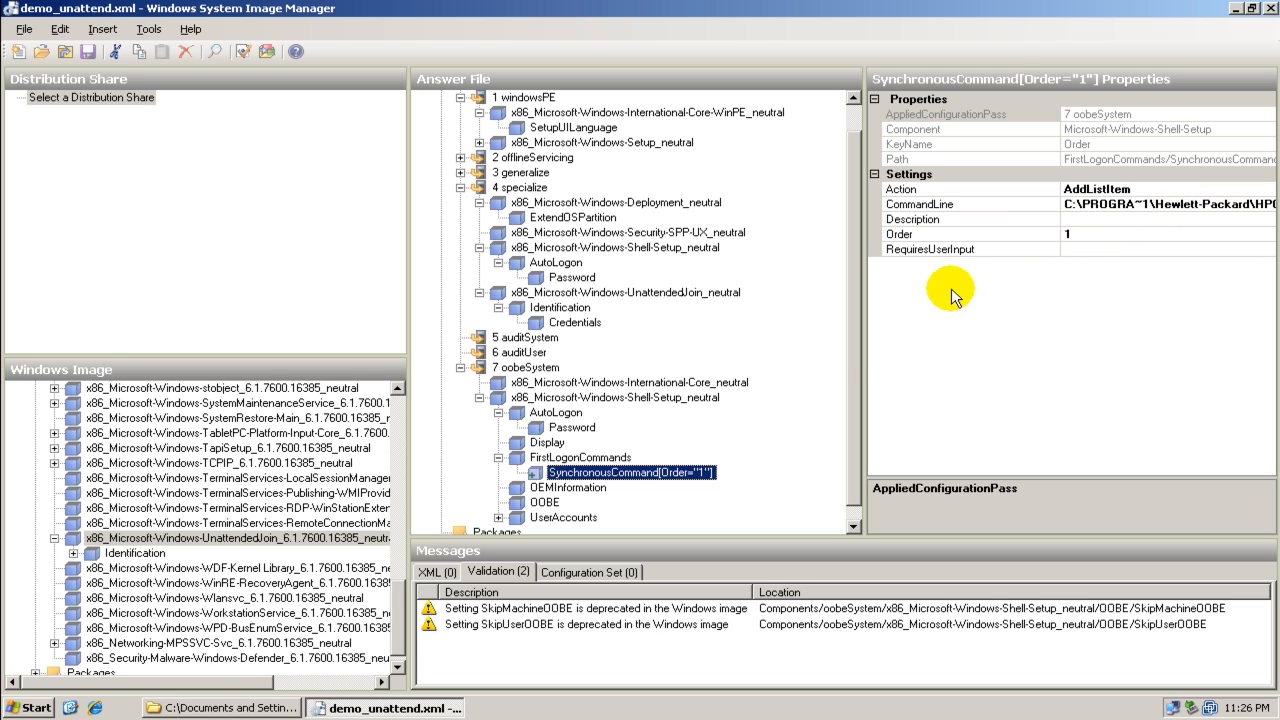
click(588, 487)
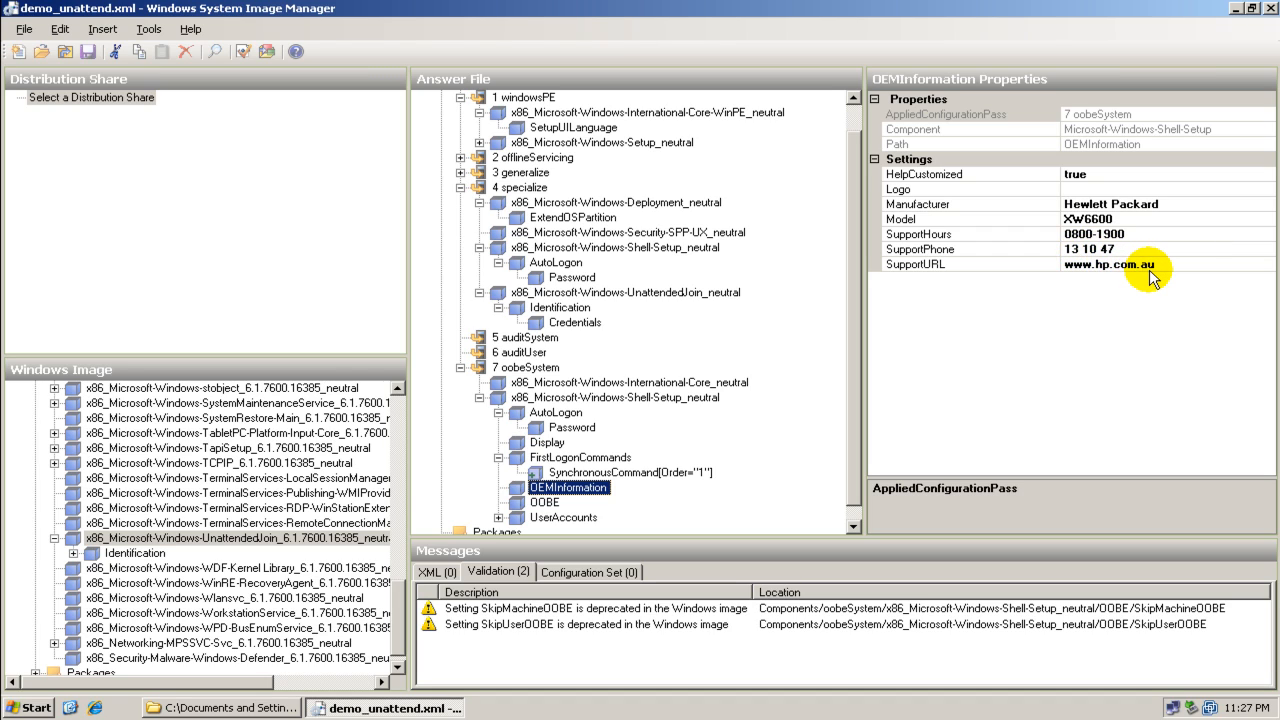
click(548, 503)
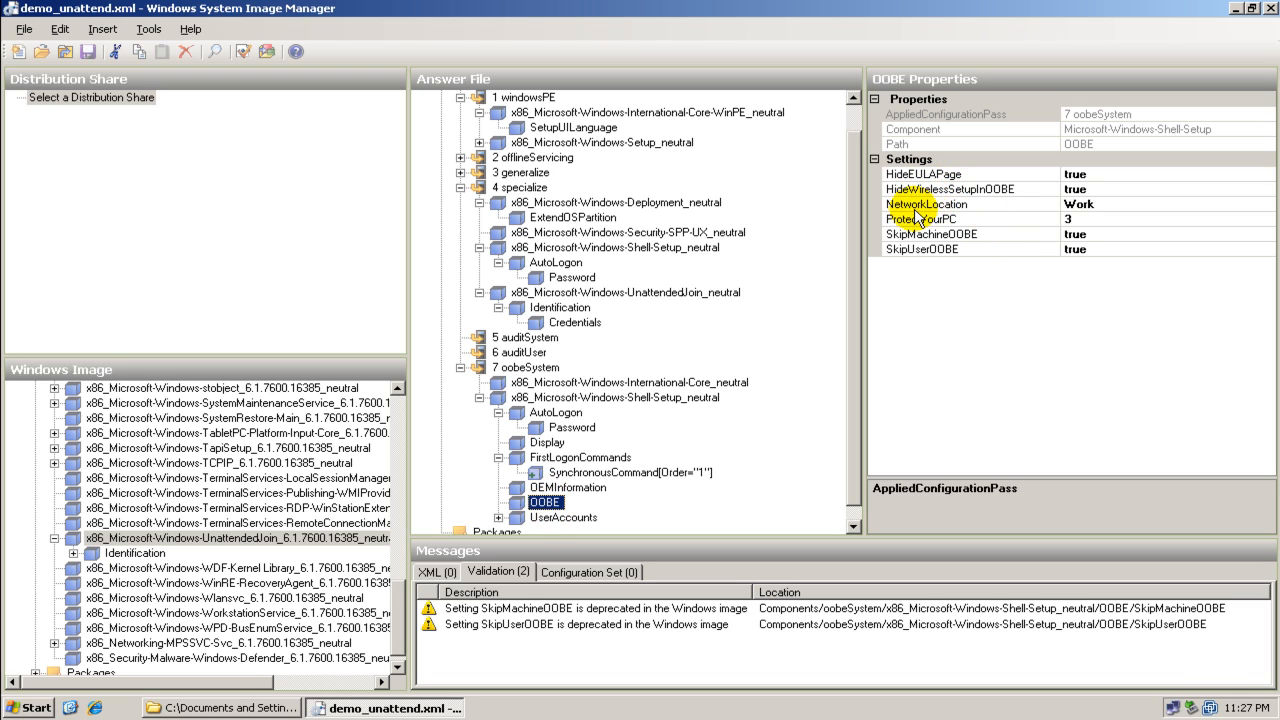
Check the NetworkLocation options and the ProtectYourPC value in the OOBE settings
click(1222, 205)
click(1268, 205)
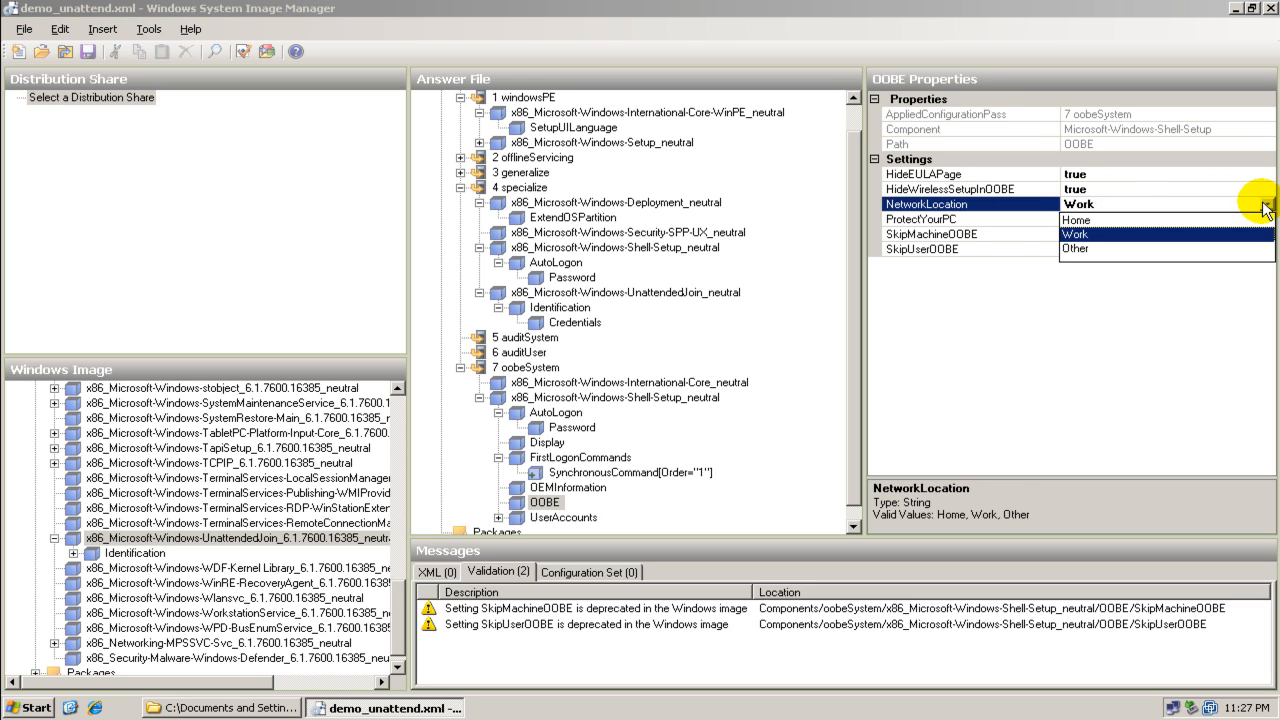
click(1265, 207)
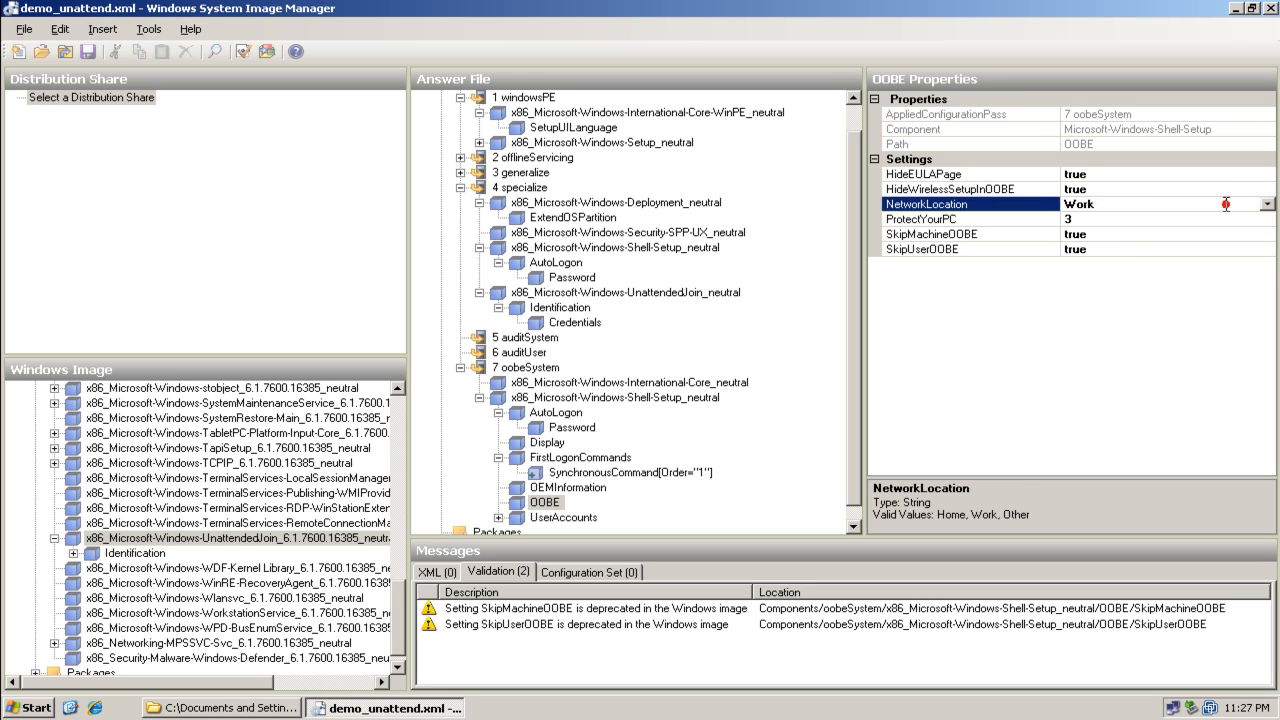
click(1110, 220)
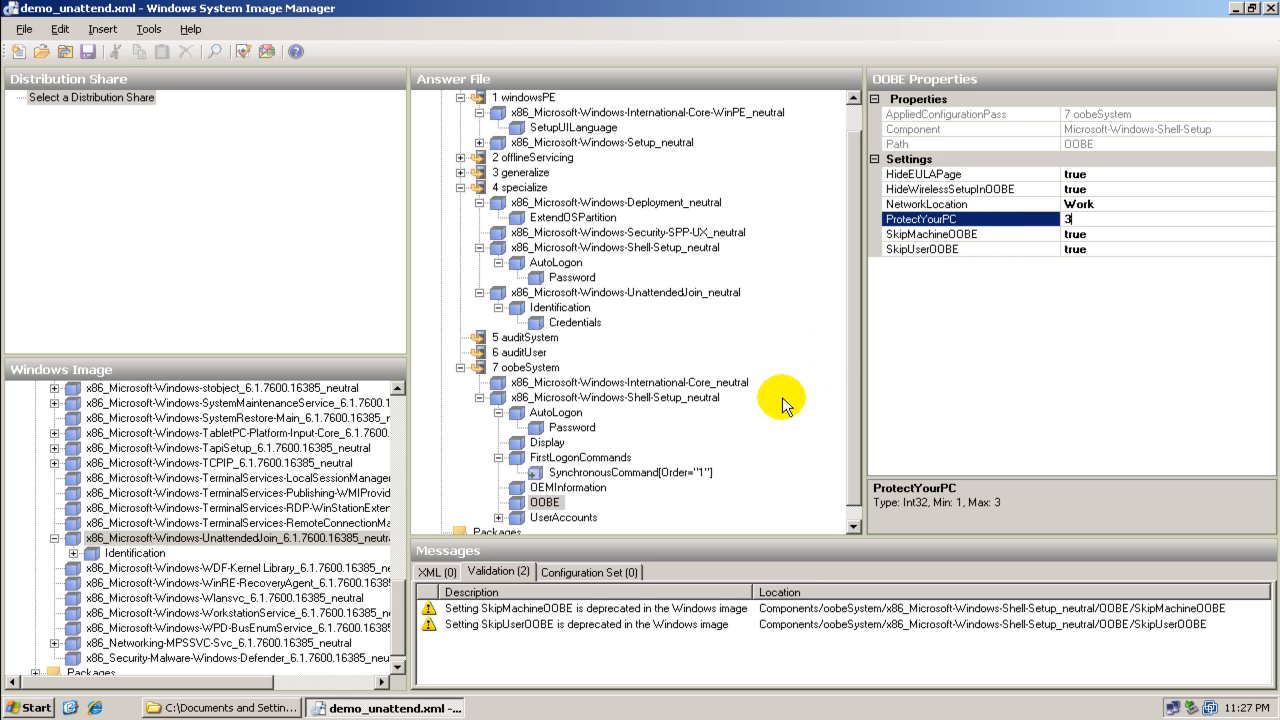
Expand UserAccounts and inspect the AdministratorPassword and LocalAccounts settings
click(561, 517)
click(499, 518)
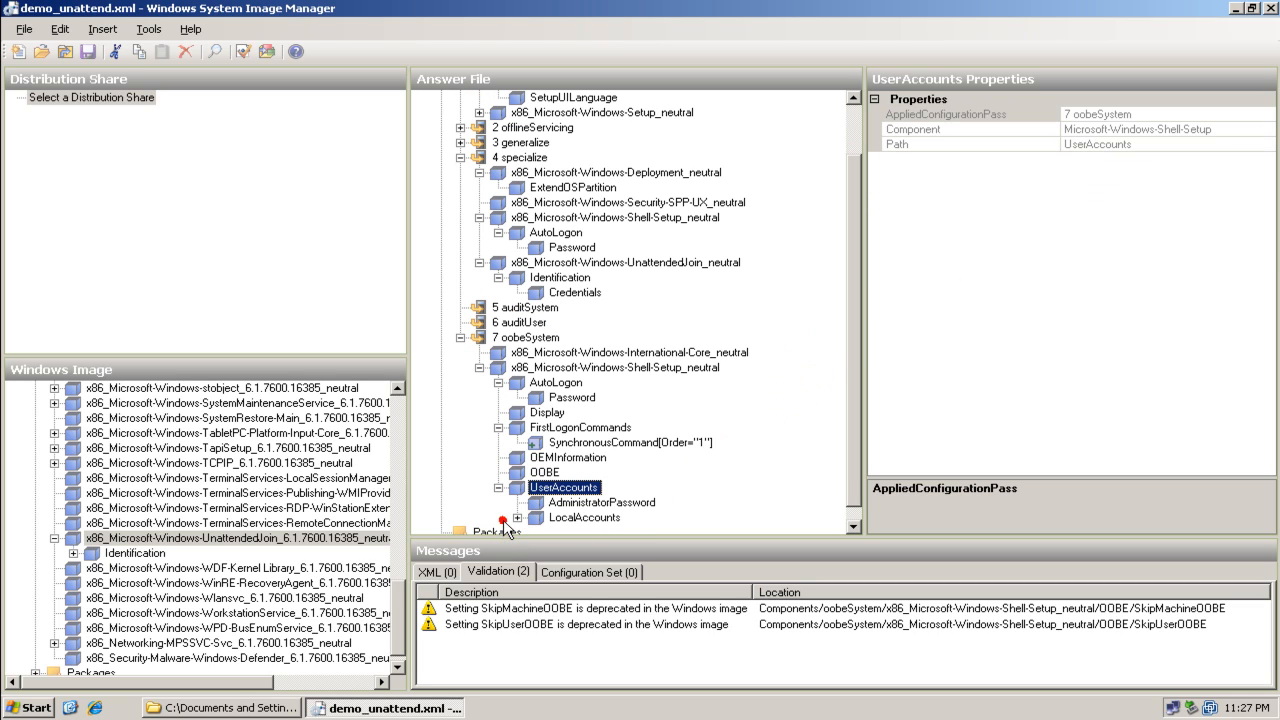
click(578, 503)
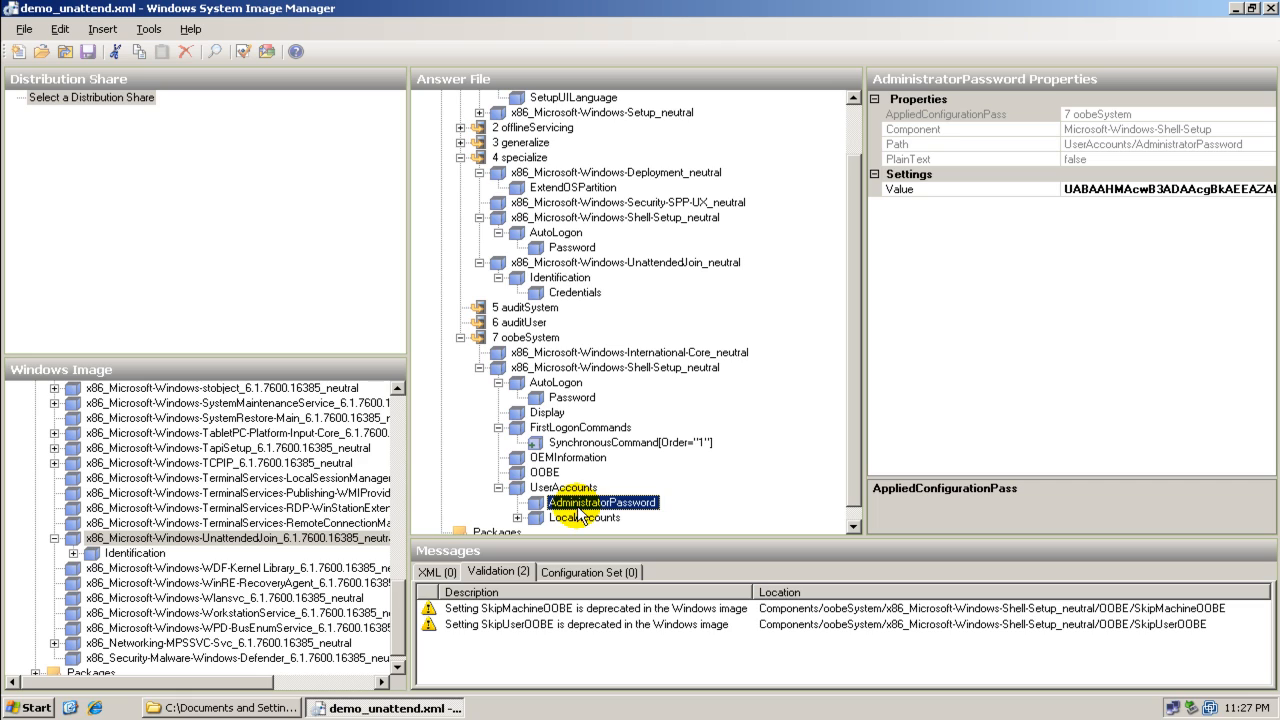
click(558, 517)
click(517, 517)
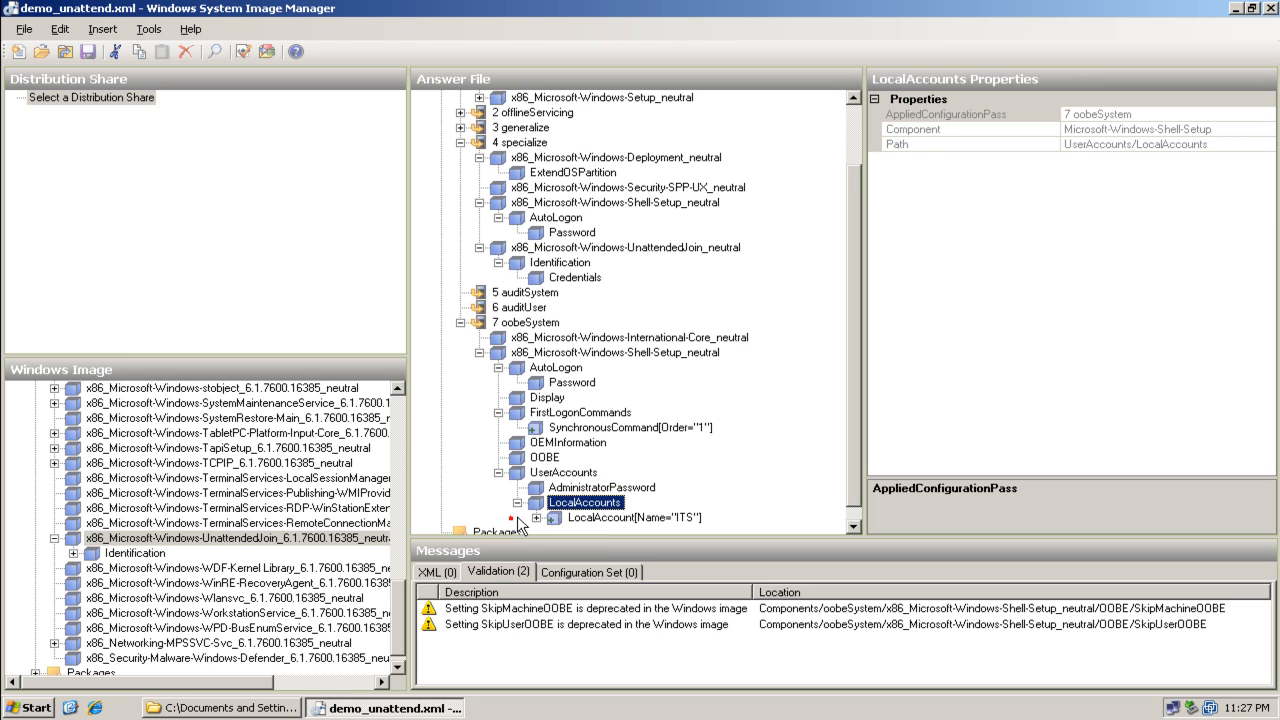
click(561, 473)
click(560, 488)
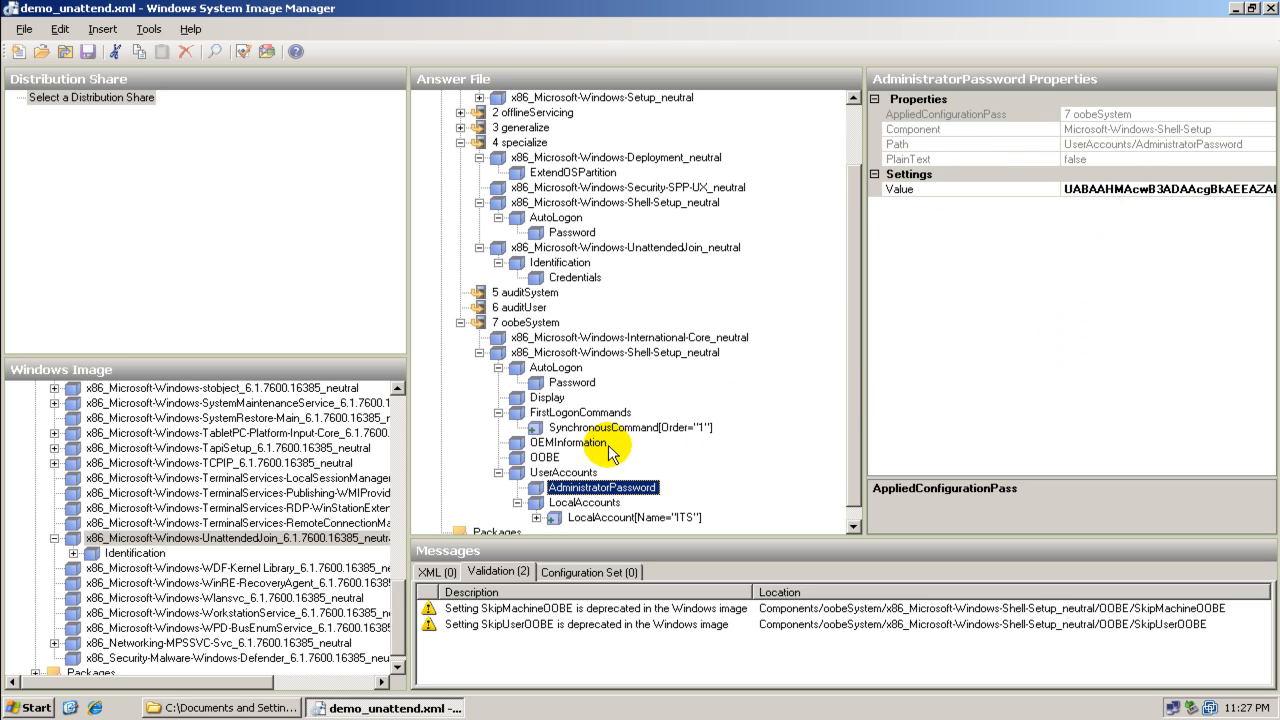
Inspect the LocalAccount named ITS and its Password setting under LocalAccounts
click(606, 503)
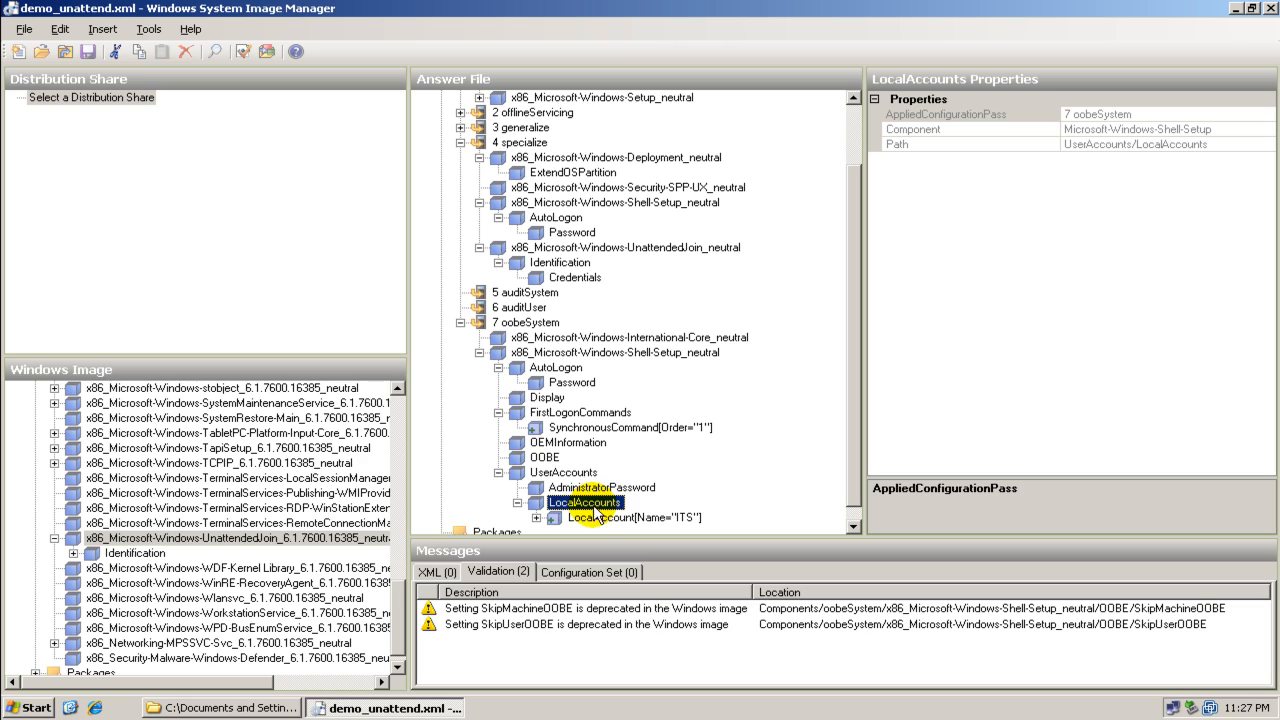
click(576, 517)
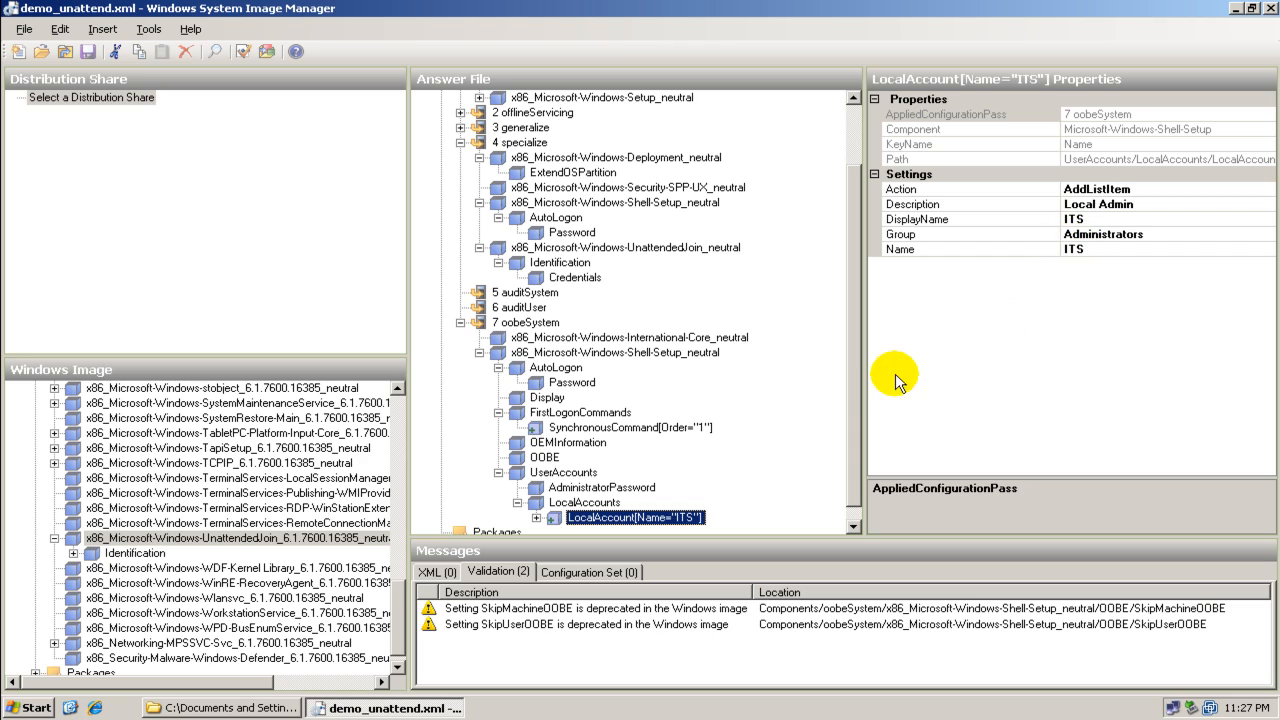
scroll(856, 365, down, 1)
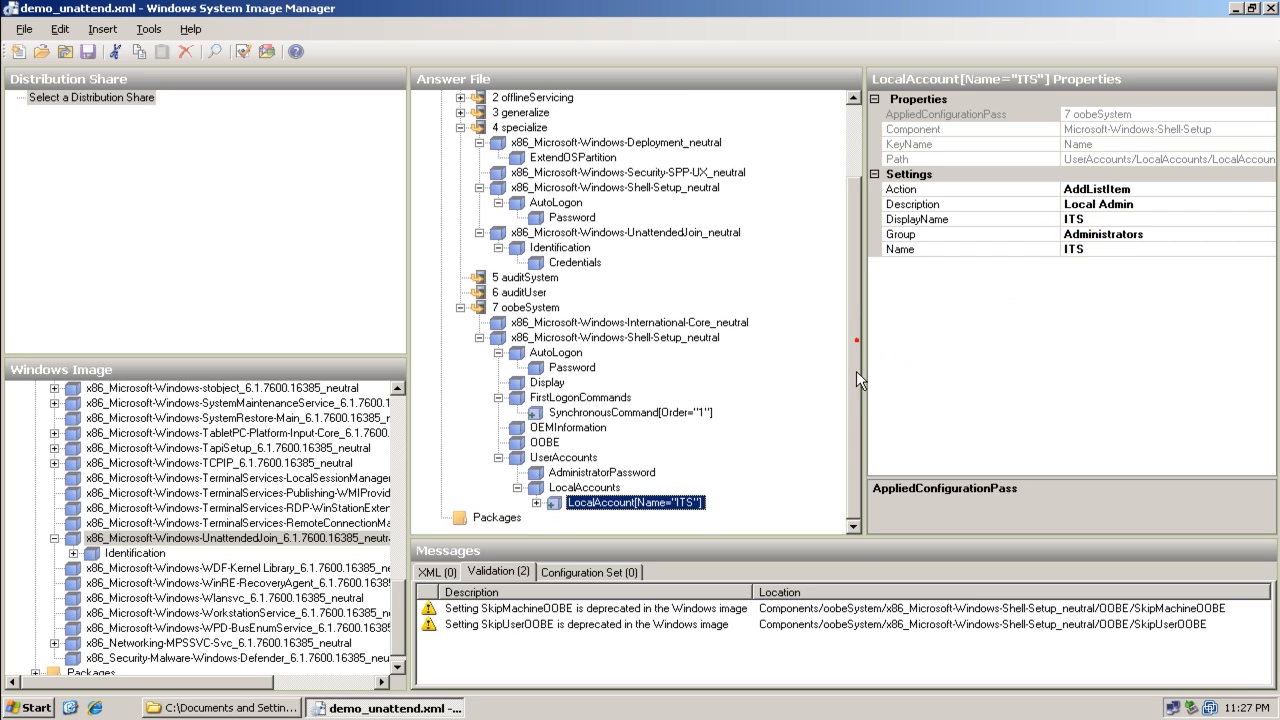
click(536, 502)
click(585, 517)
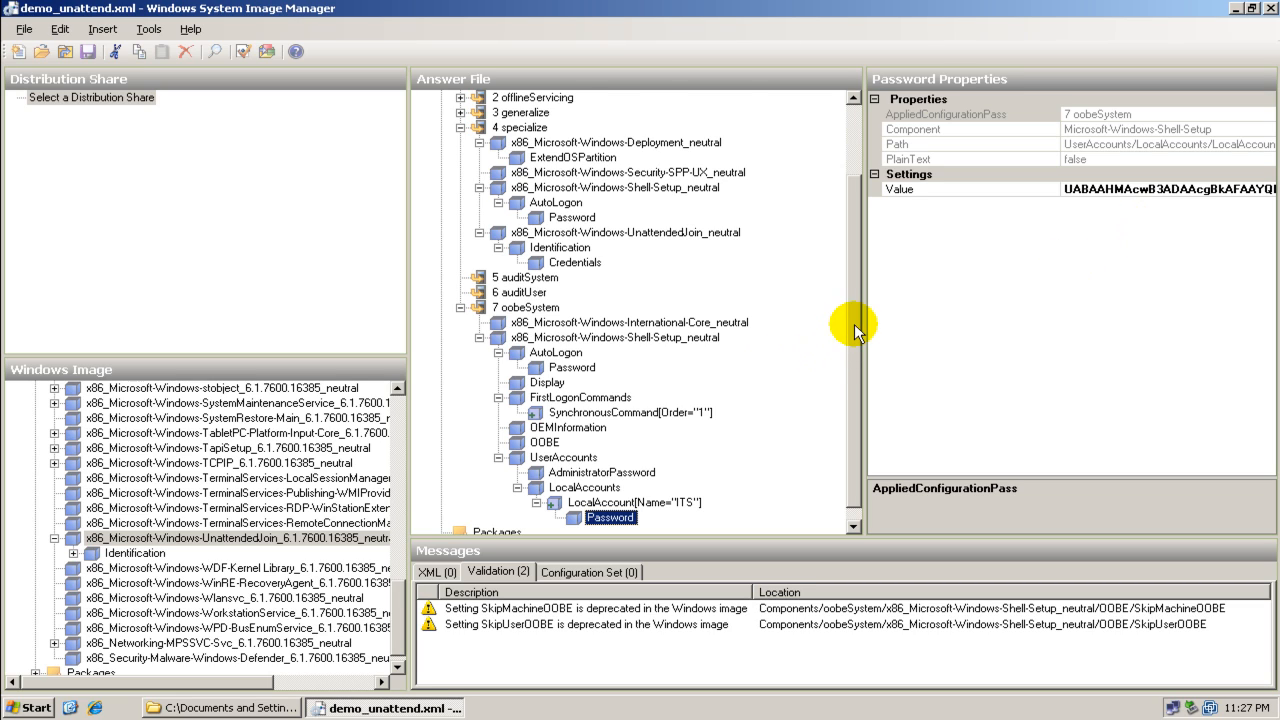
drag(854, 324, 858, 261)
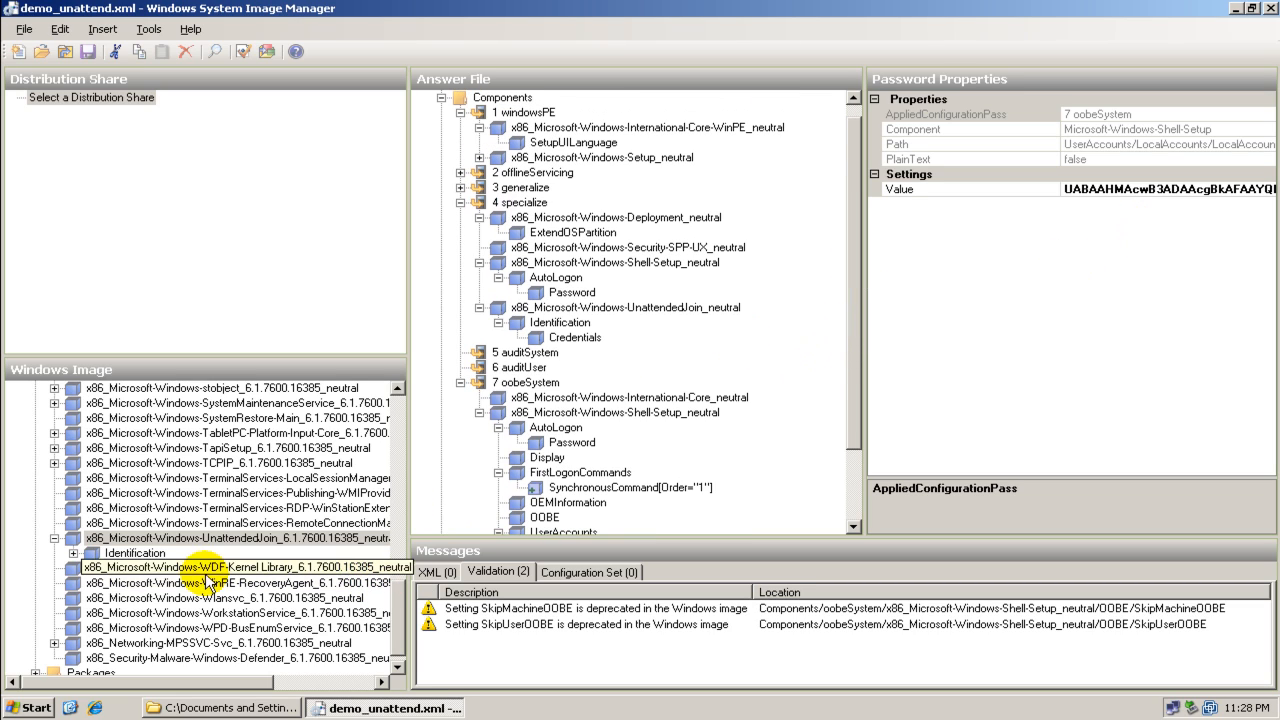
Browse the Shell-Setup component in the Windows image and view the pass options for StartPanelLinks
click(55, 539)
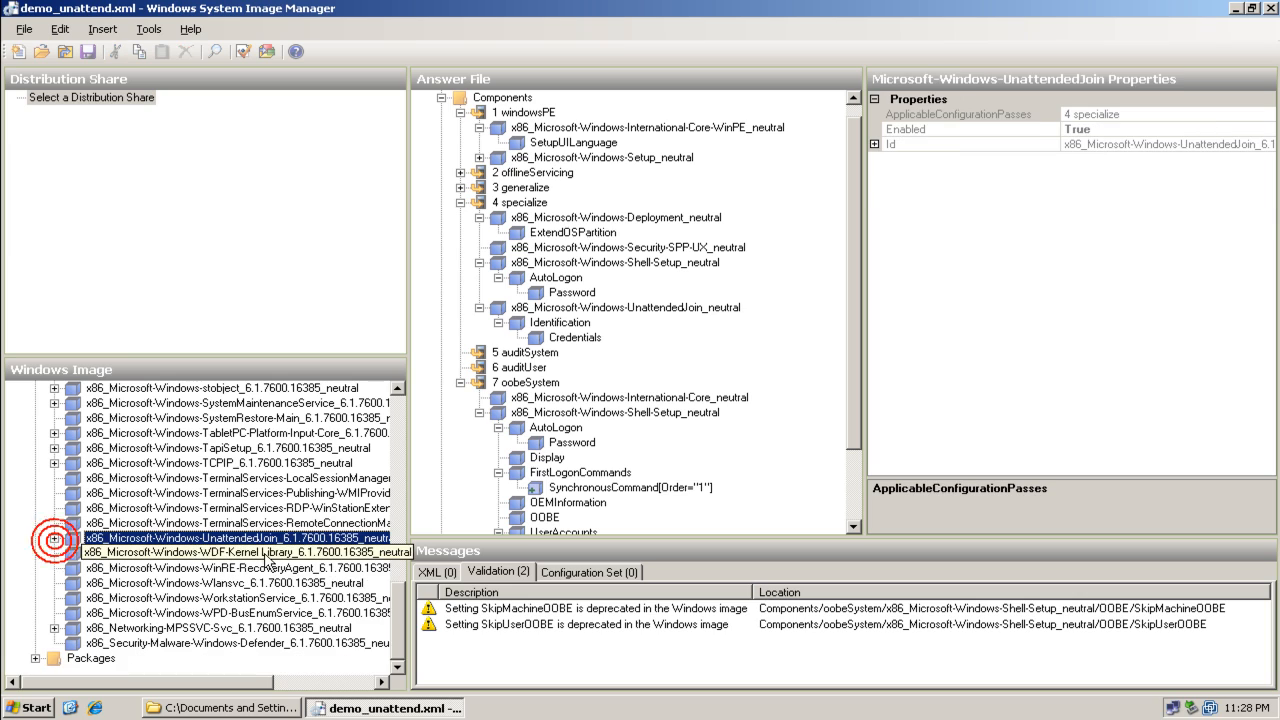
drag(397, 612, 400, 553)
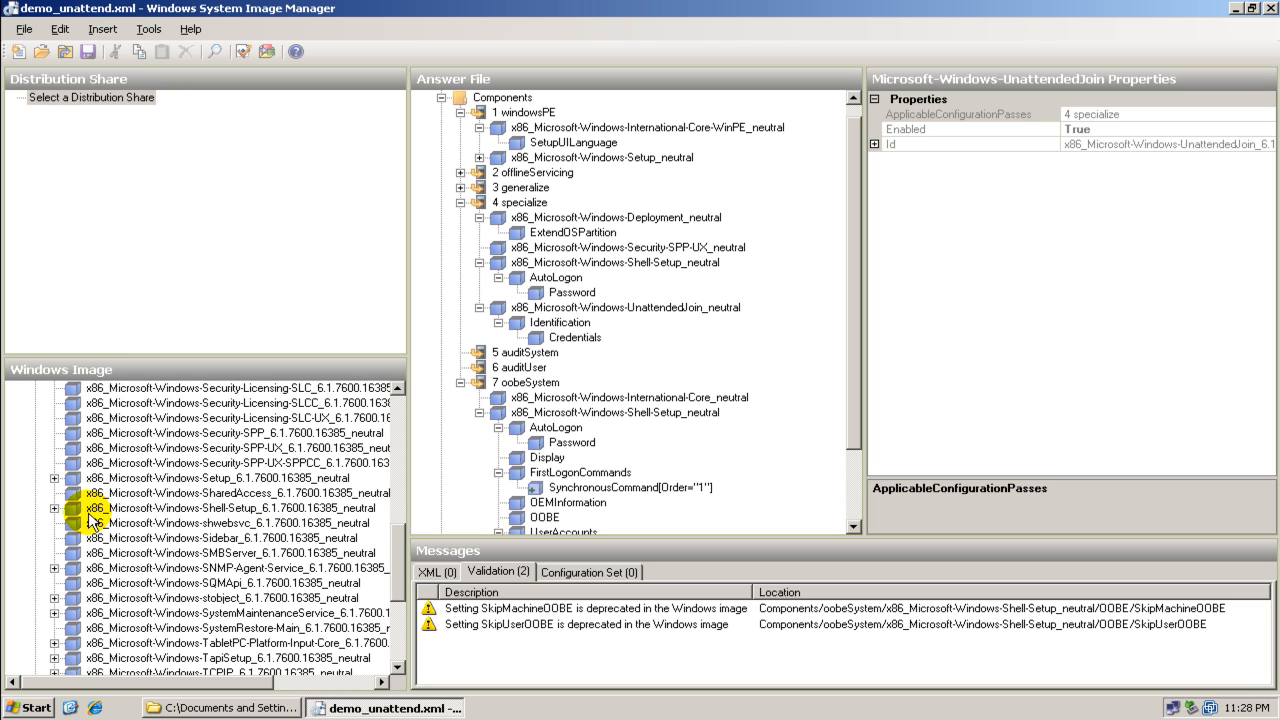
click(55, 508)
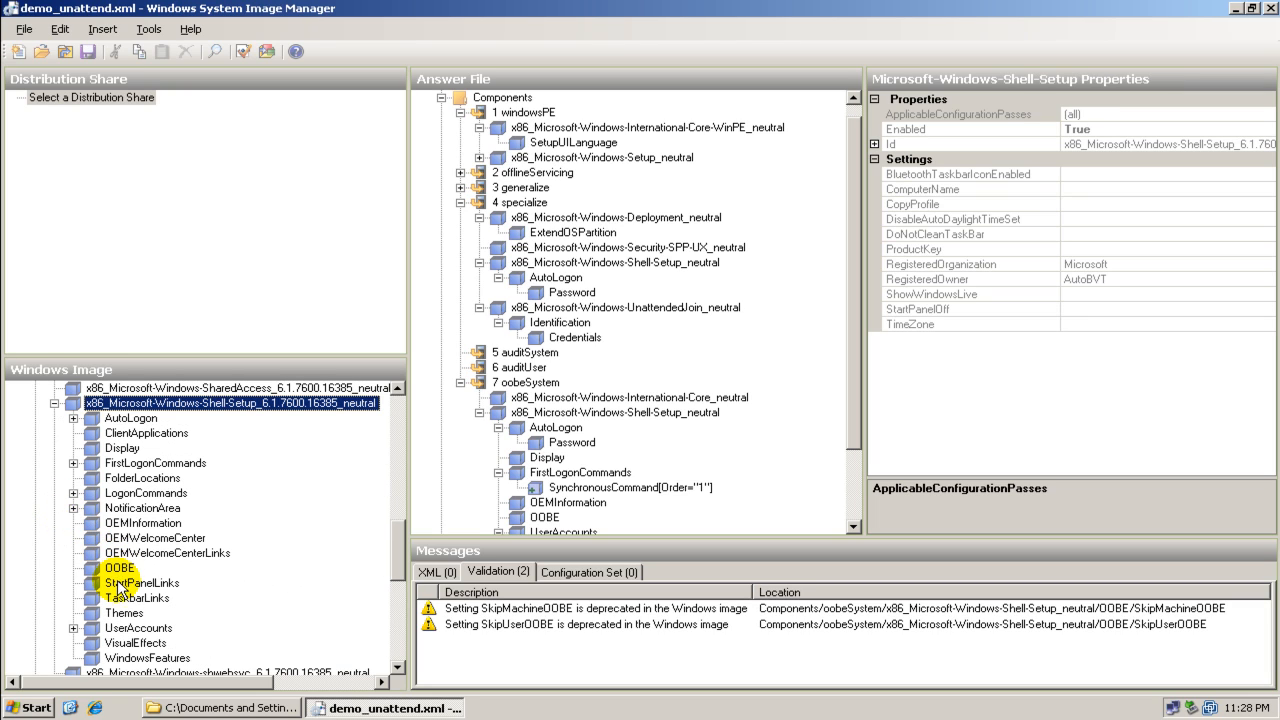
click(137, 584)
right_click(137, 584)
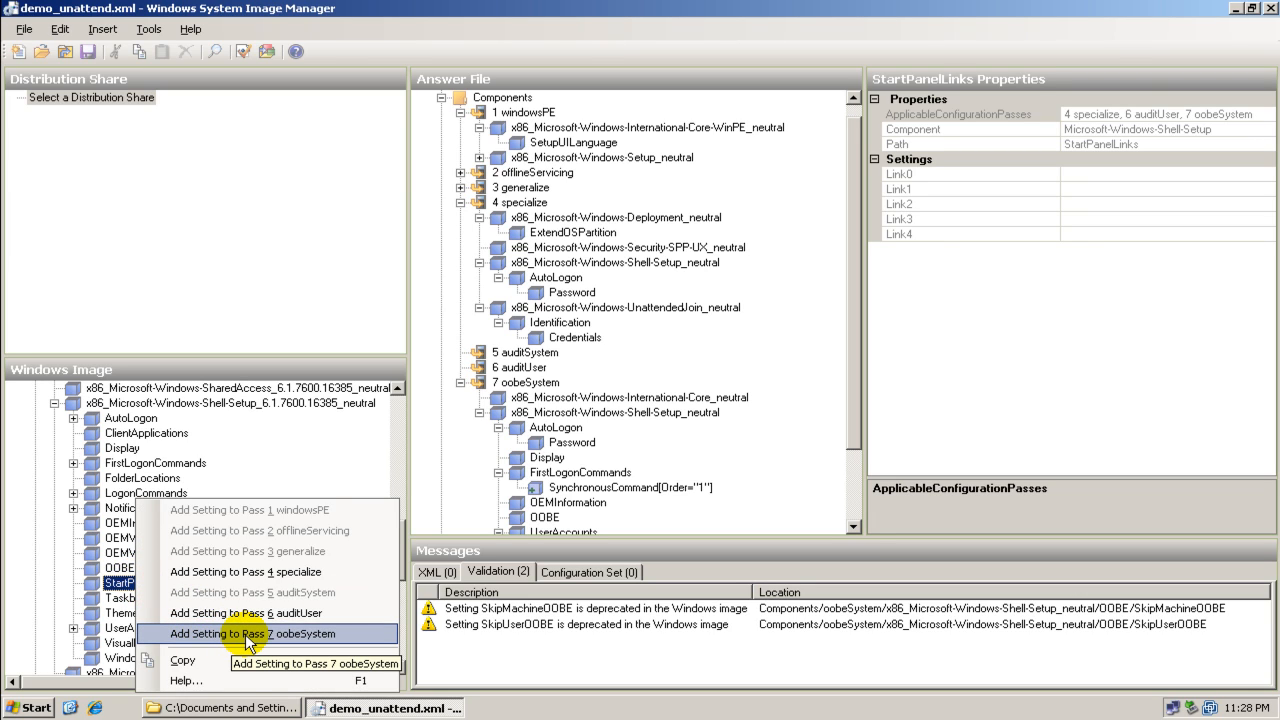
click(375, 310)
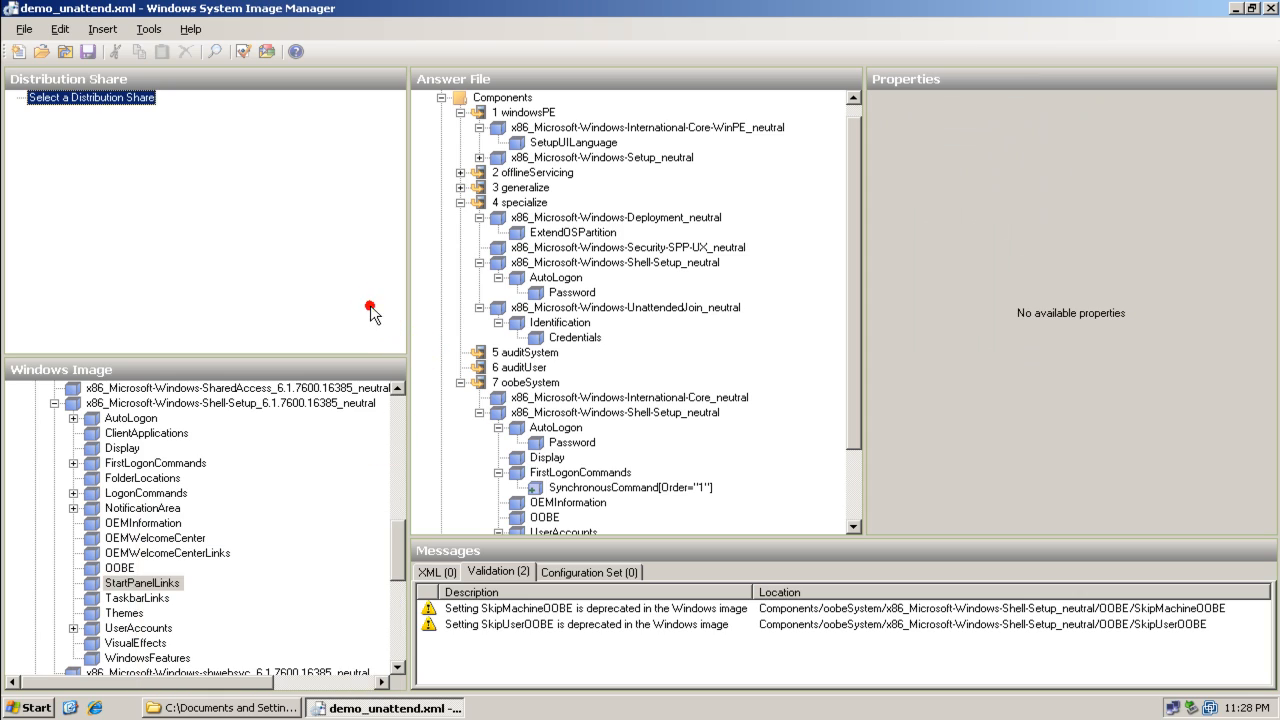
Collapse the specialize and oobeSystem passes in the answer file tree and save the demo_unattend answer file
click(460, 203)
click(460, 262)
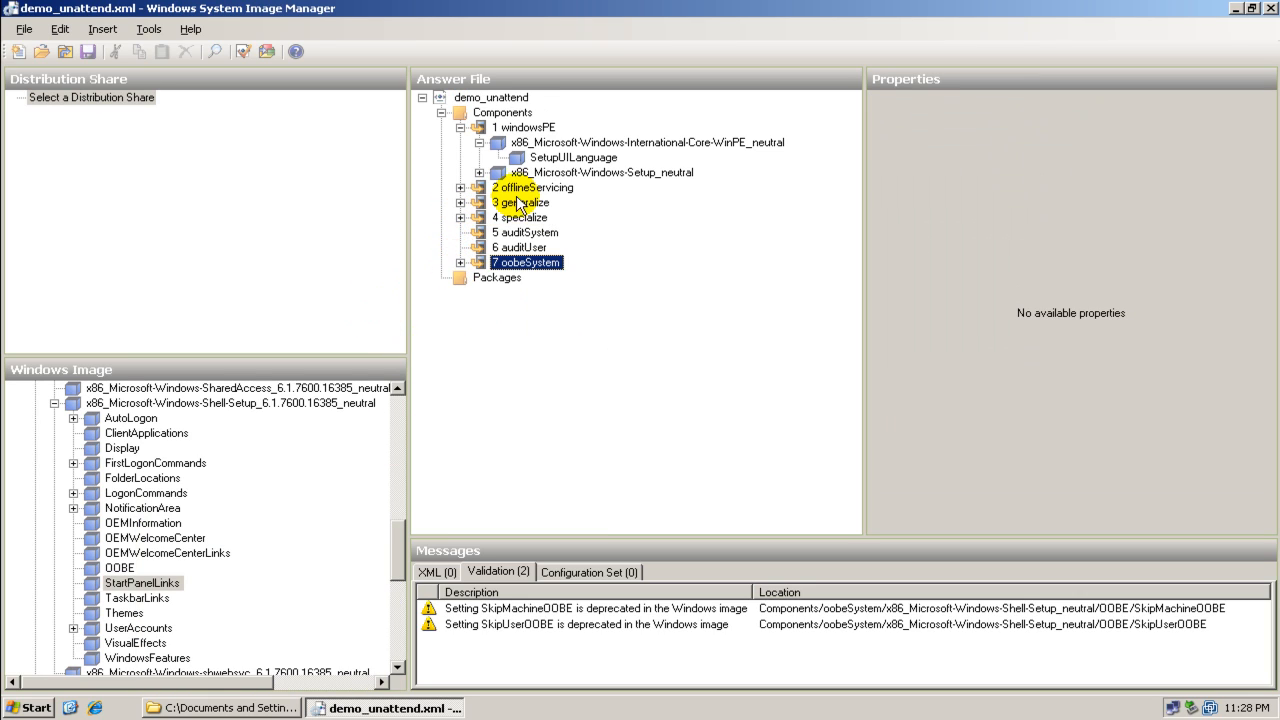
click(466, 100)
right_click(466, 100)
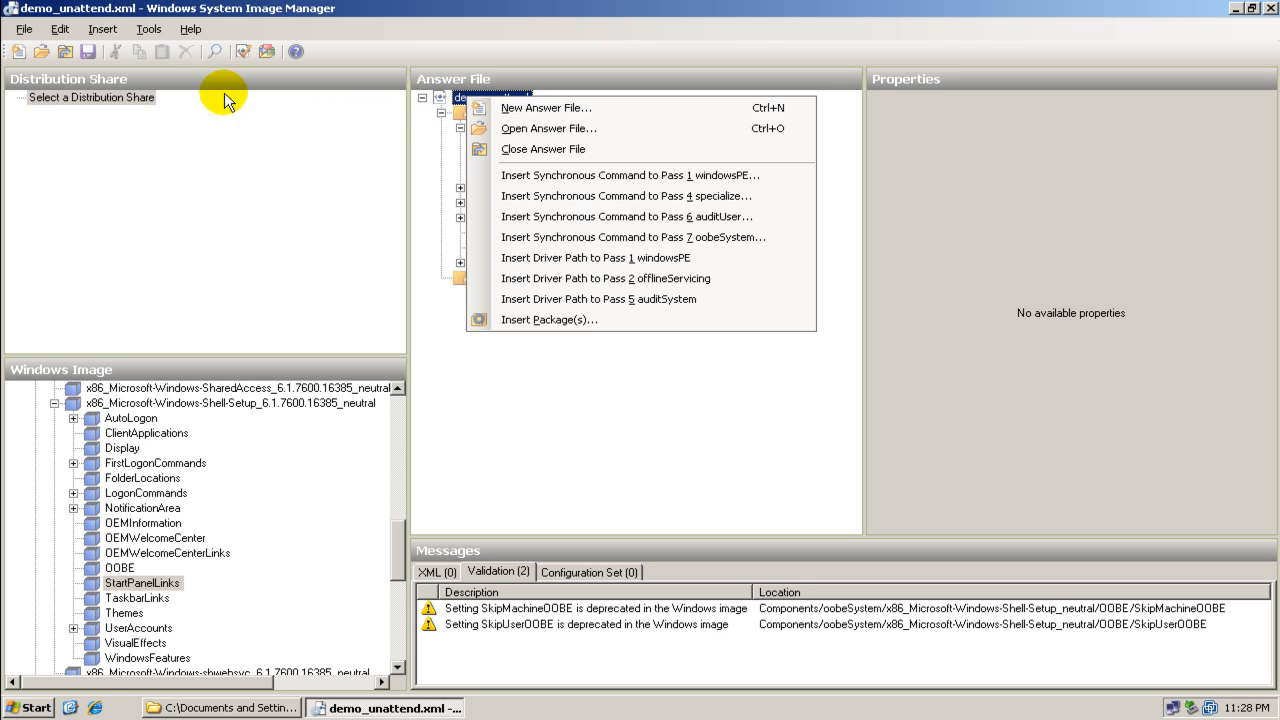
click(38, 34)
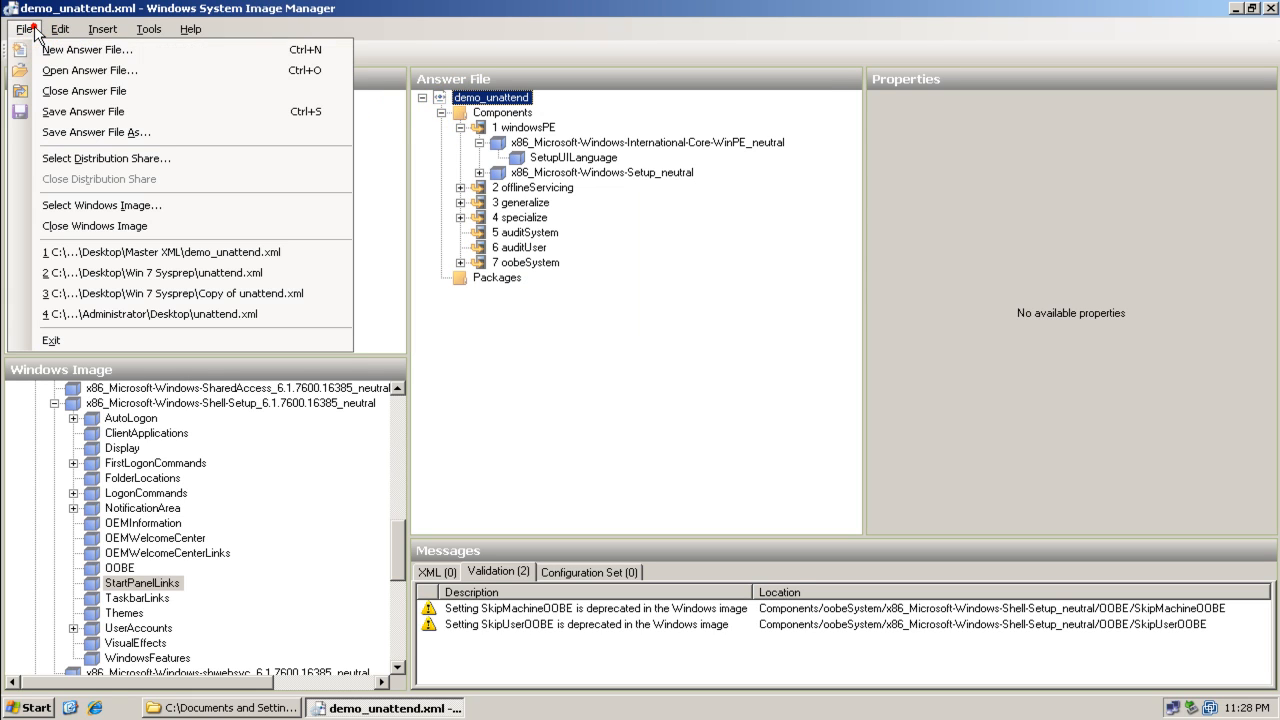
click(48, 108)
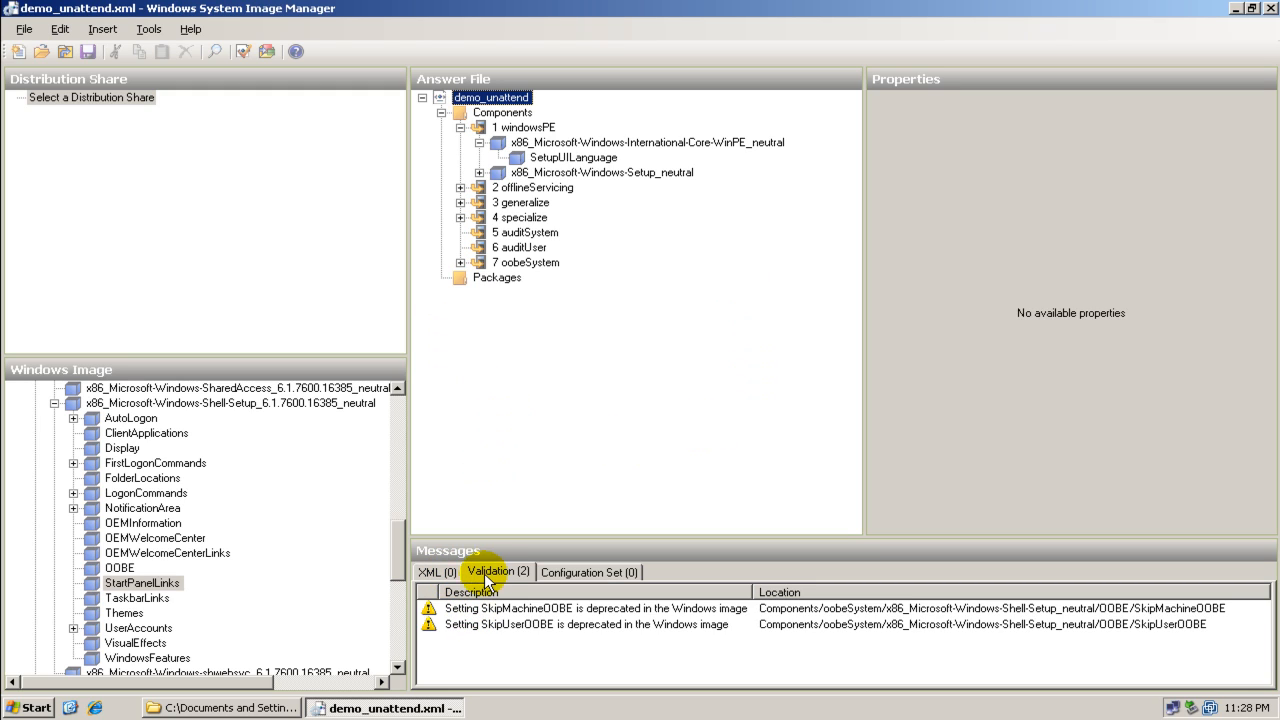
Review the two SkipMachineOOBE and SkipUserOOBE validation warnings and the XML messages
click(558, 608)
click(556, 624)
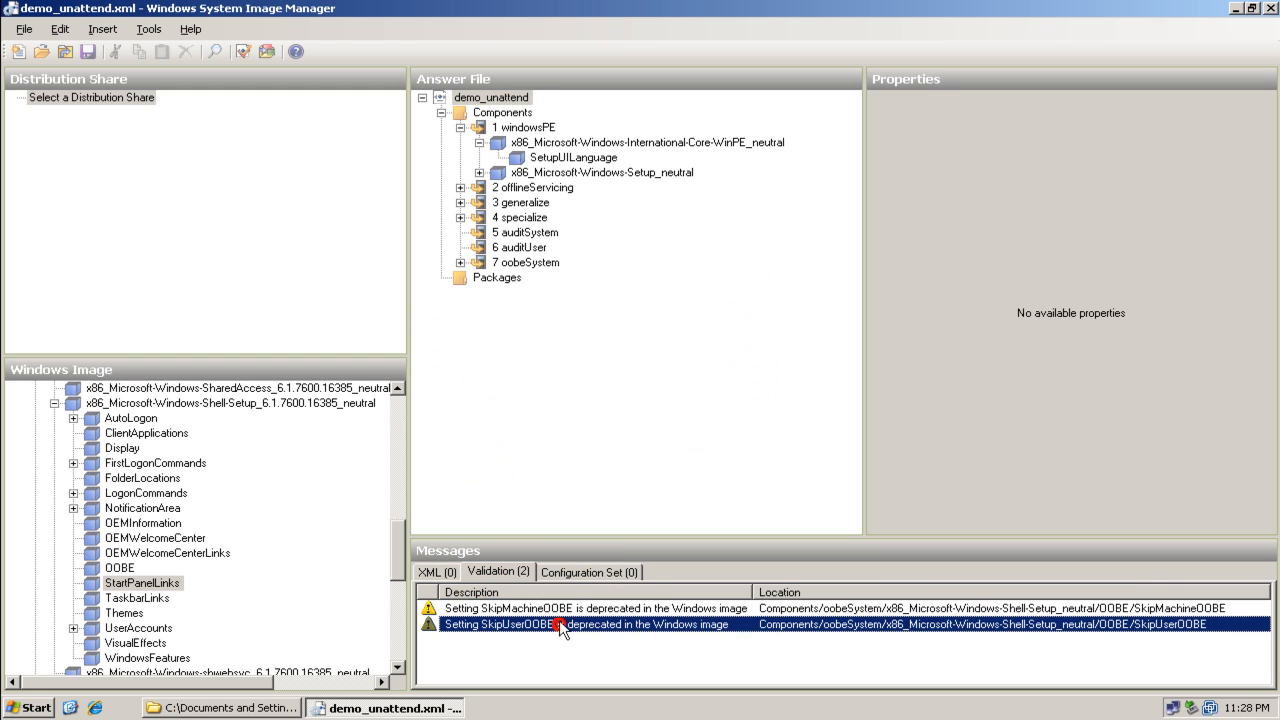
click(570, 574)
click(476, 573)
click(440, 573)
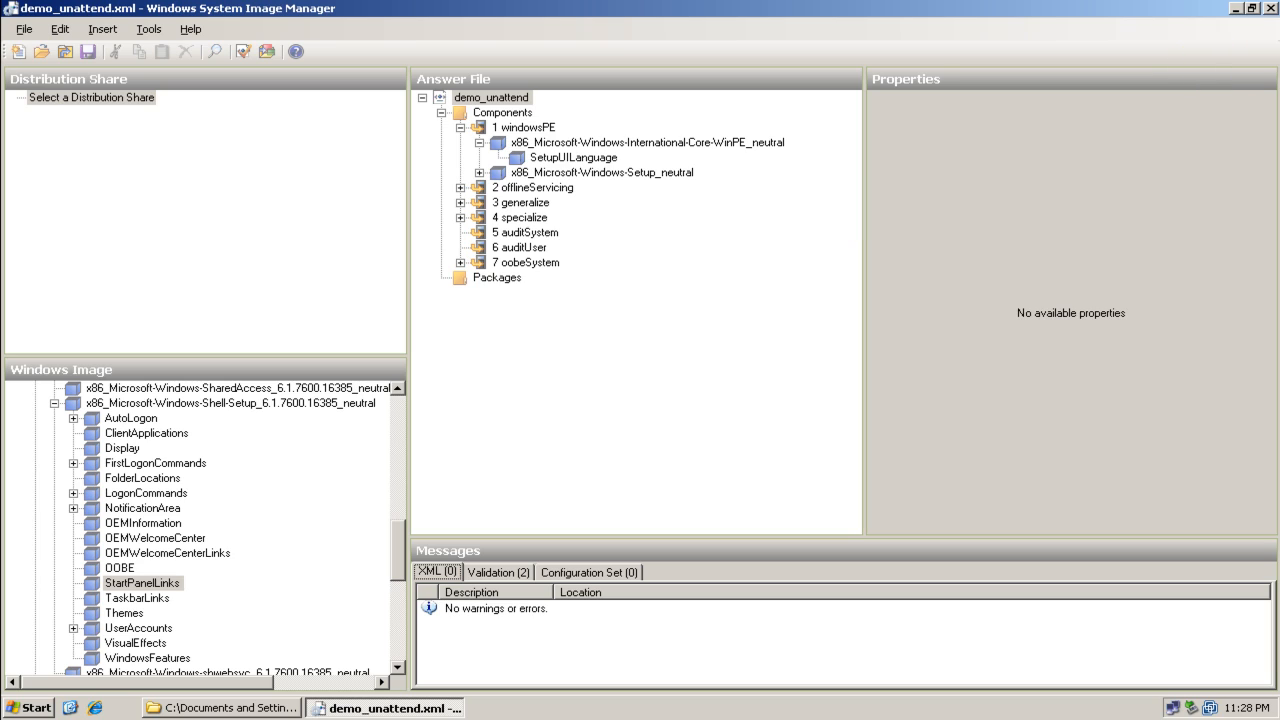
Close System Image Manager and check the saved demo_unattend.xml in the Master XML desktop folder, then close the folder
click(1271, 9)
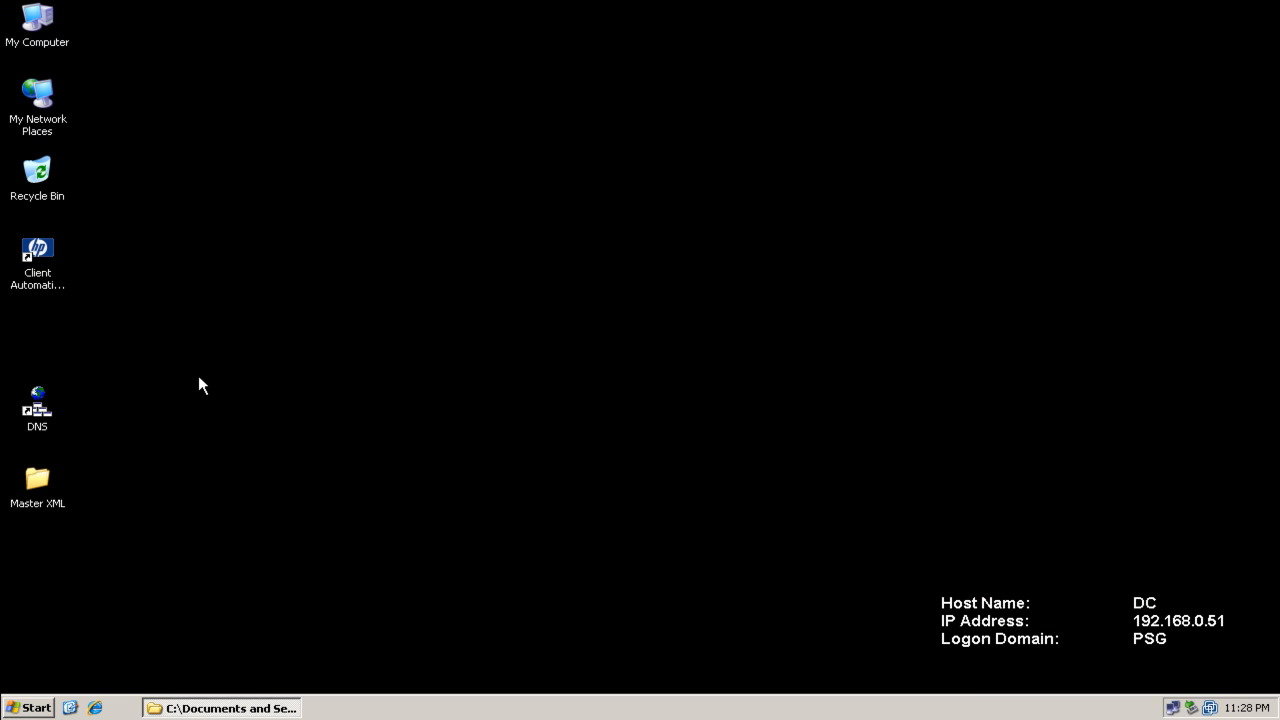
double_click(40, 480)
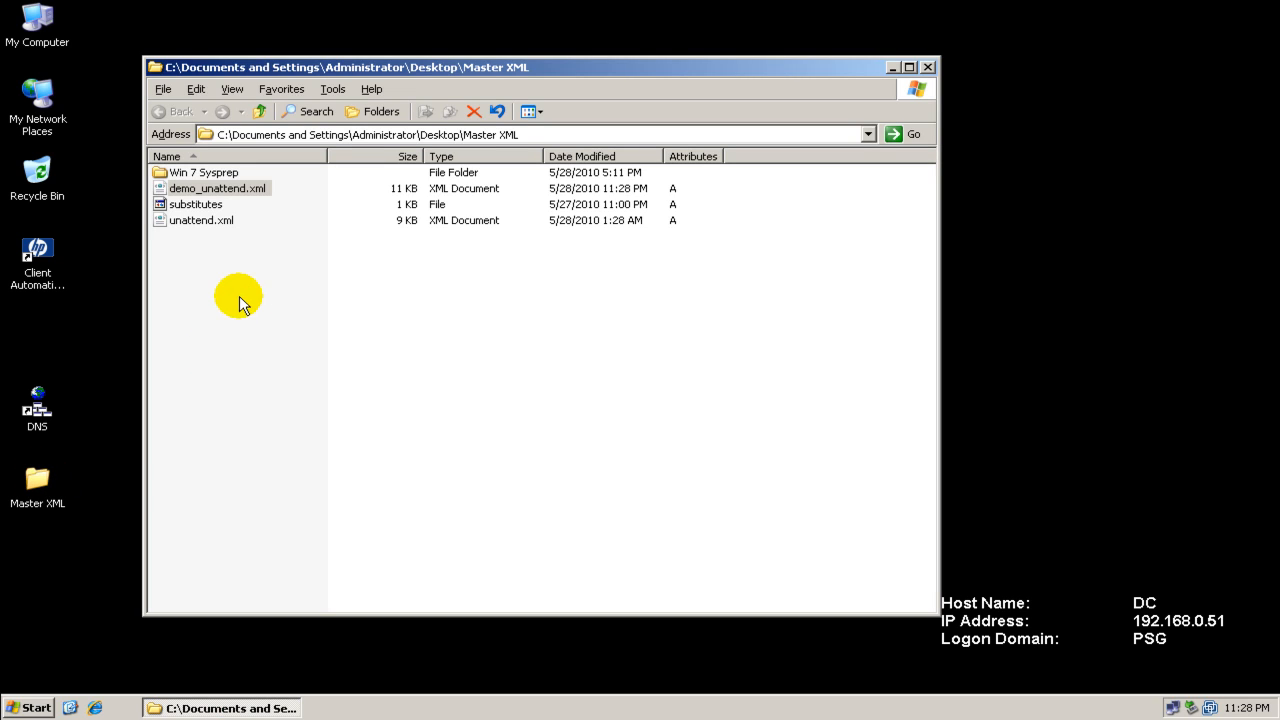
click(216, 228)
click(220, 192)
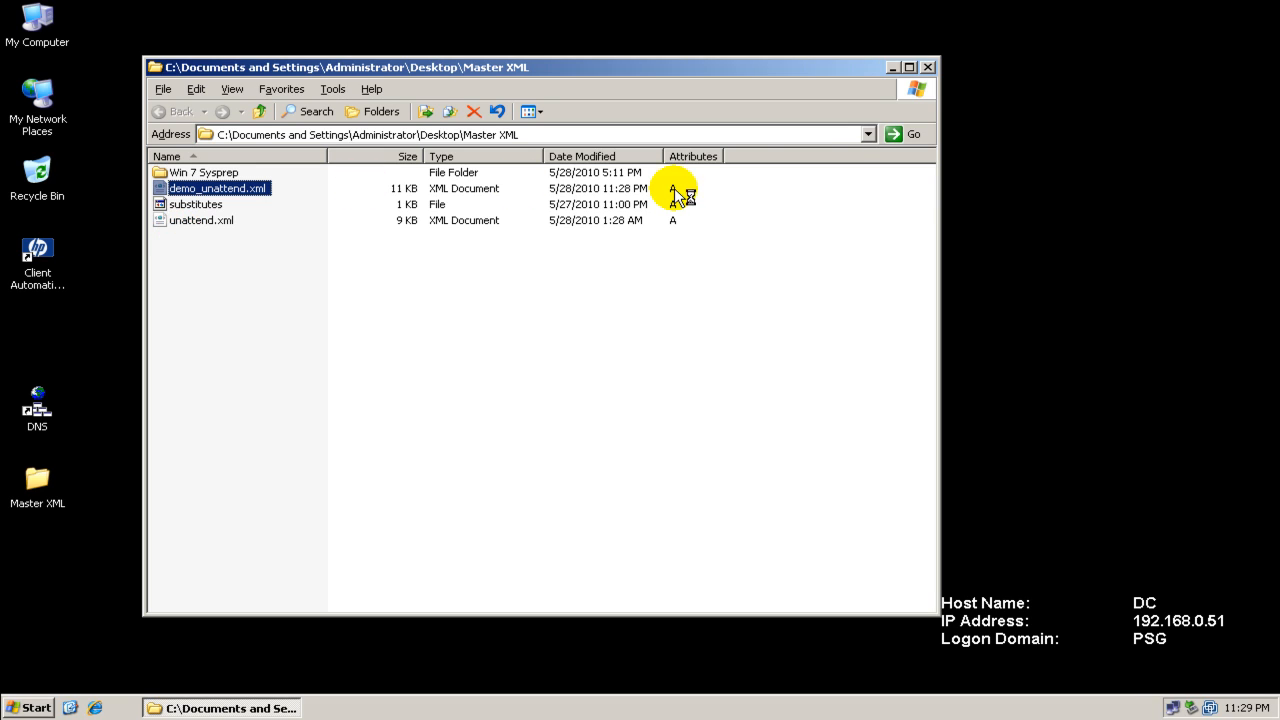
click(929, 68)
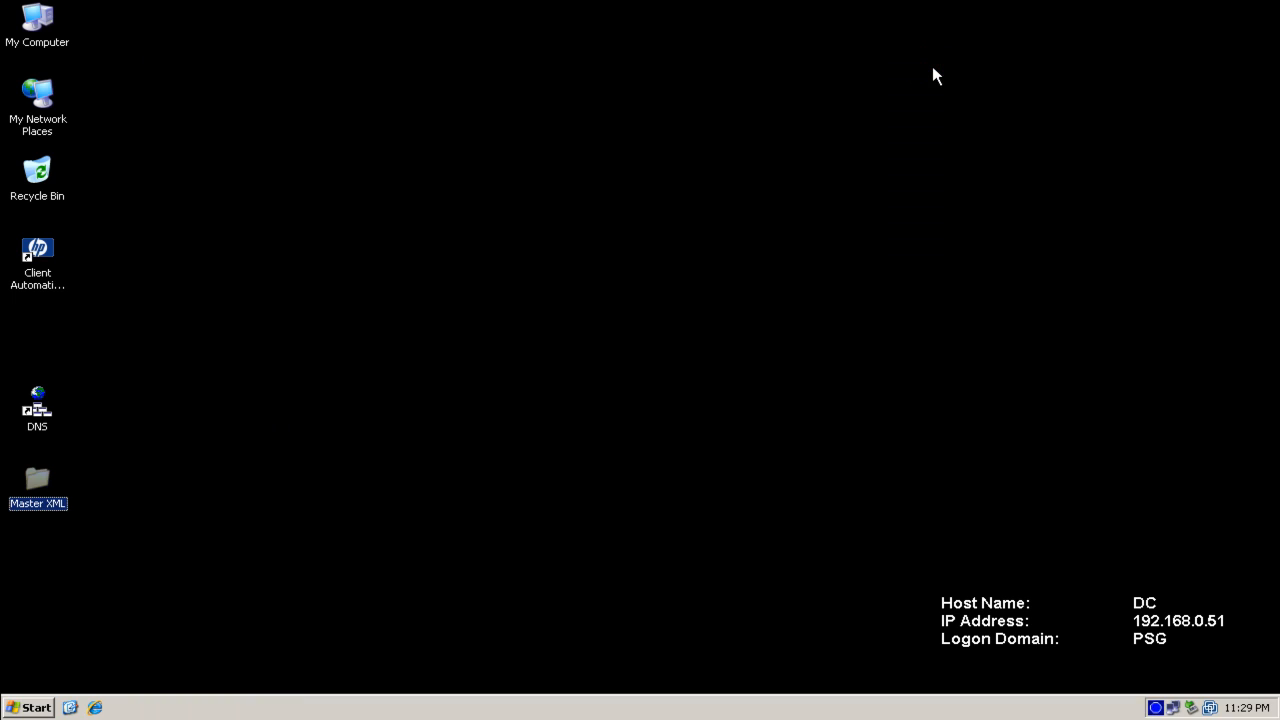